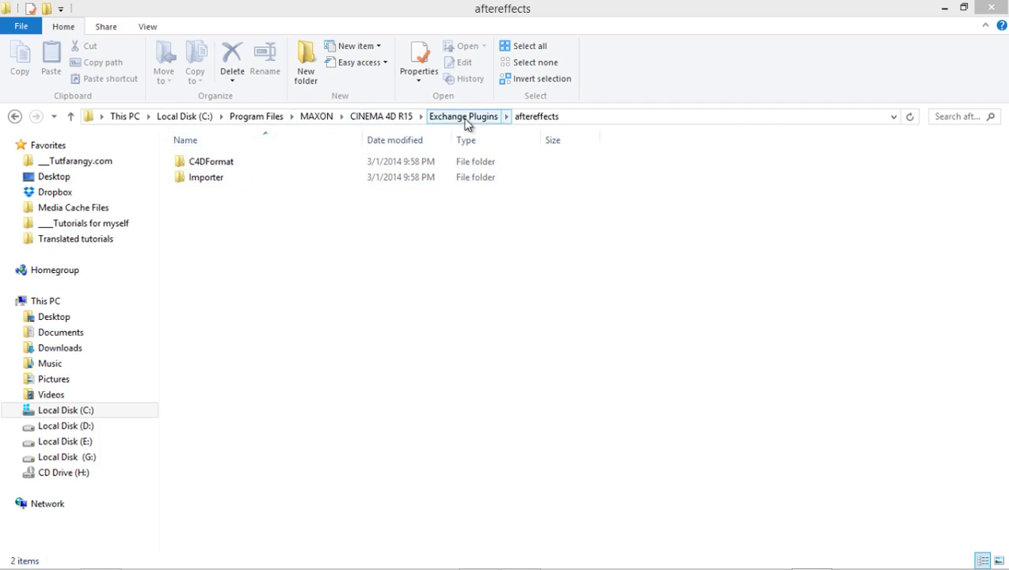
- Locate the C4DImporter.aex plugin in the Importer > Win > CS_CC folder and close the file window
double_click(242, 182)
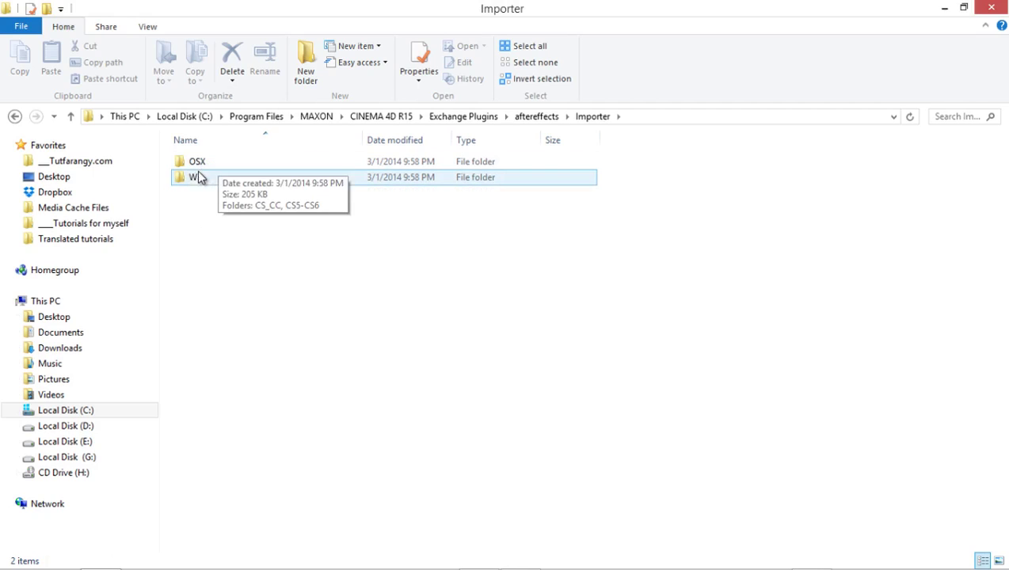
double_click(198, 179)
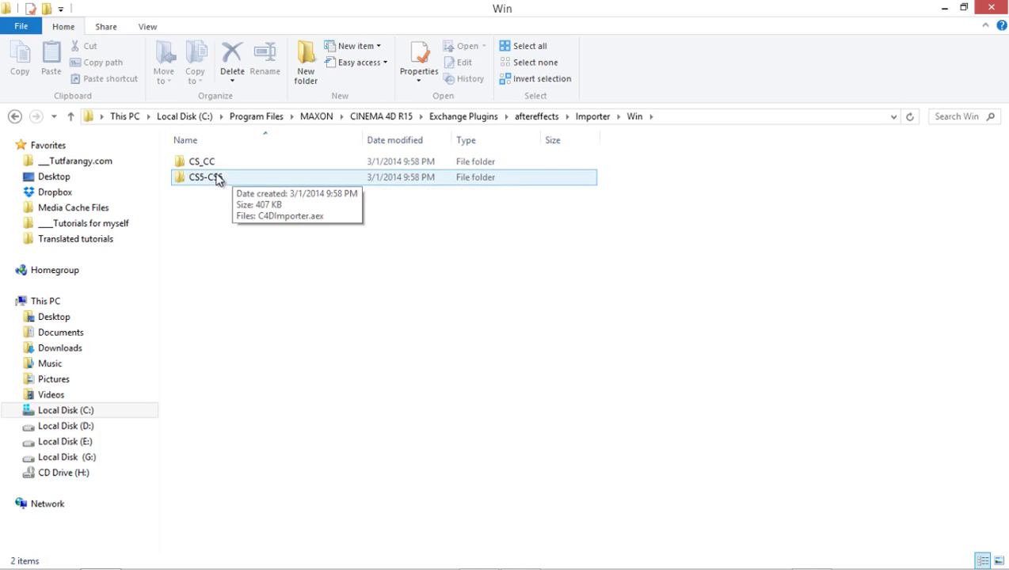
double_click(218, 168)
left_click(222, 173)
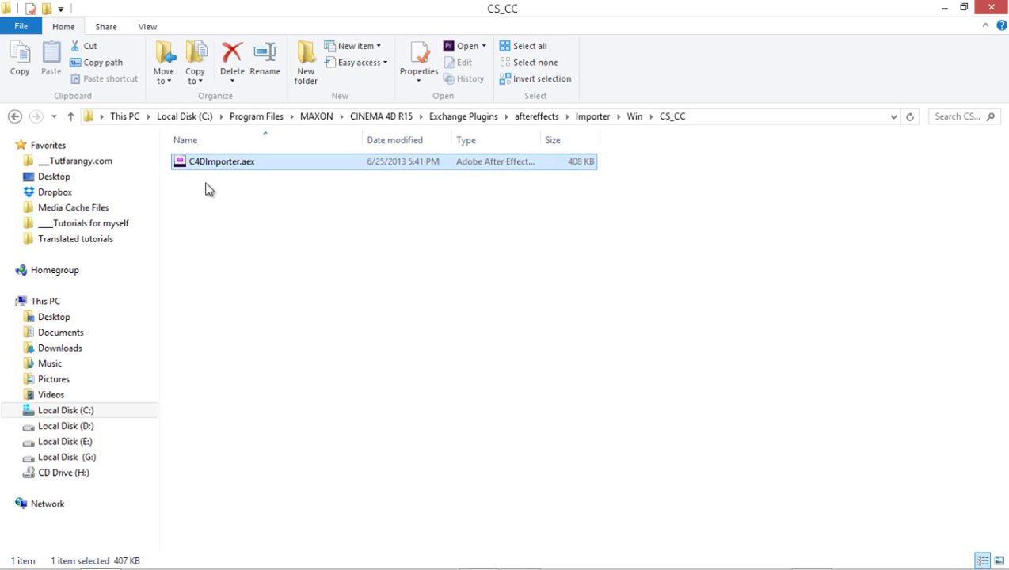
left_click(991, 8)
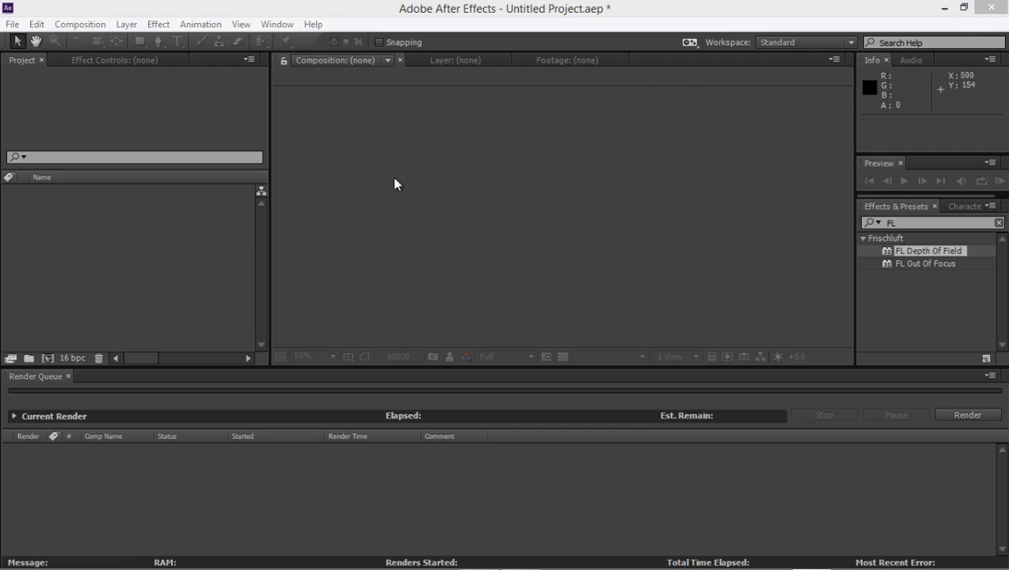
- Enlarge the project area and import the CINEMA 4D composition file Camera 2 _ 125-240.aec
left_click(85, 207)
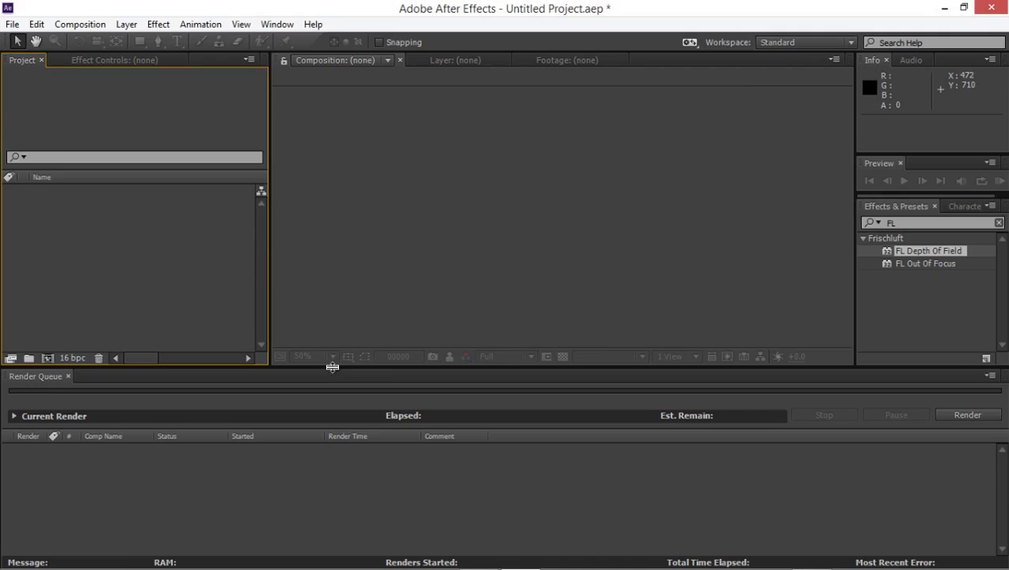
left_click_drag(333, 367, 321, 401)
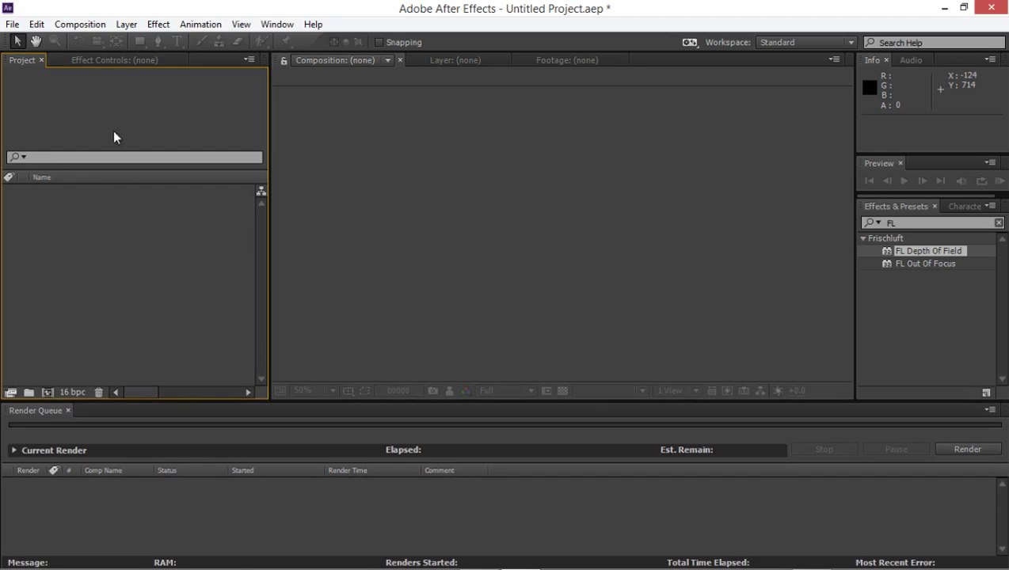
double_click(92, 230)
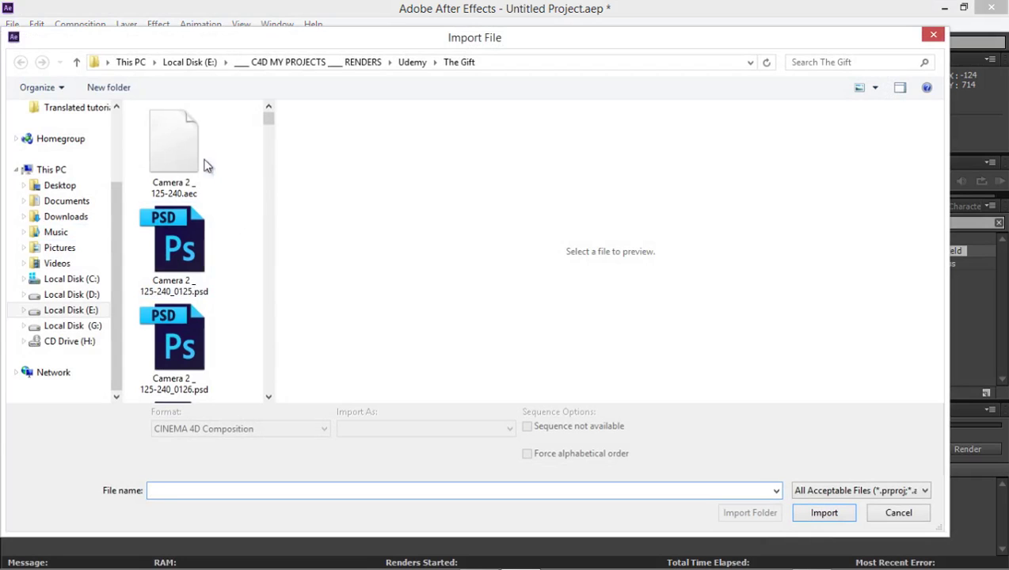
left_click(900, 89)
left_click(172, 137)
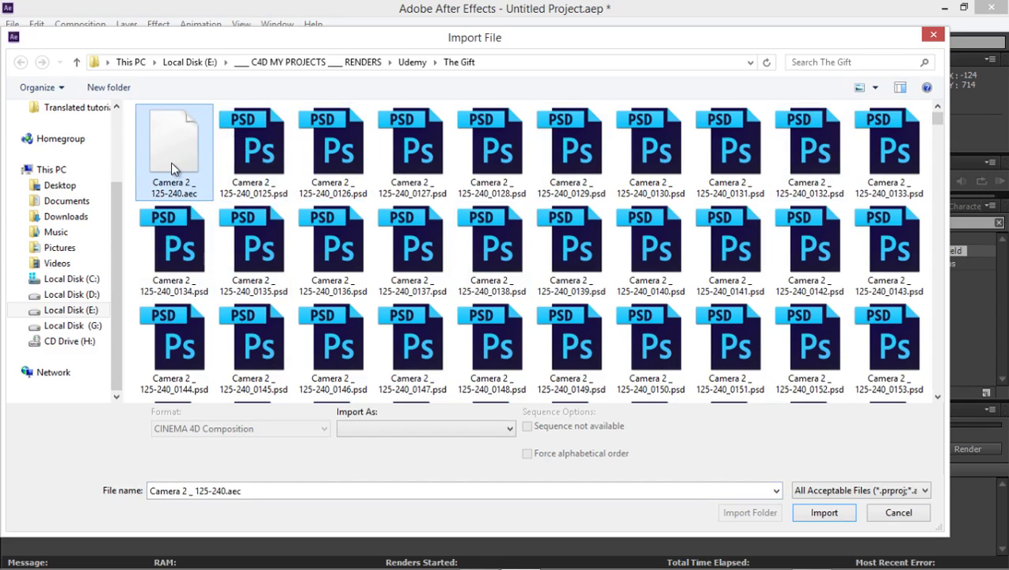
double_click(175, 158)
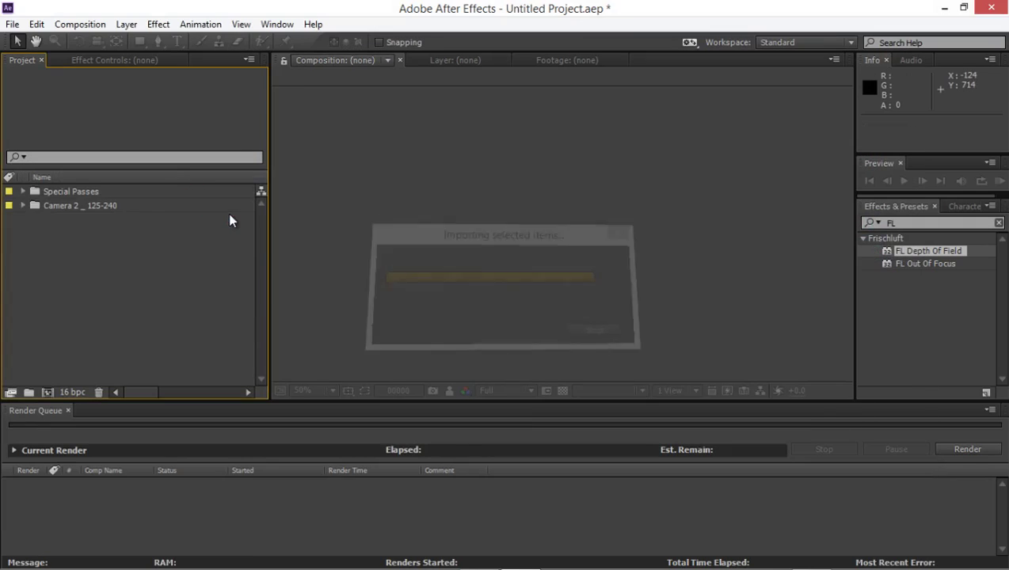
- Expand the Special Passes and Camera 2 _ 125-240 folders and examine the imported render passes
left_click(23, 205)
left_click(23, 190)
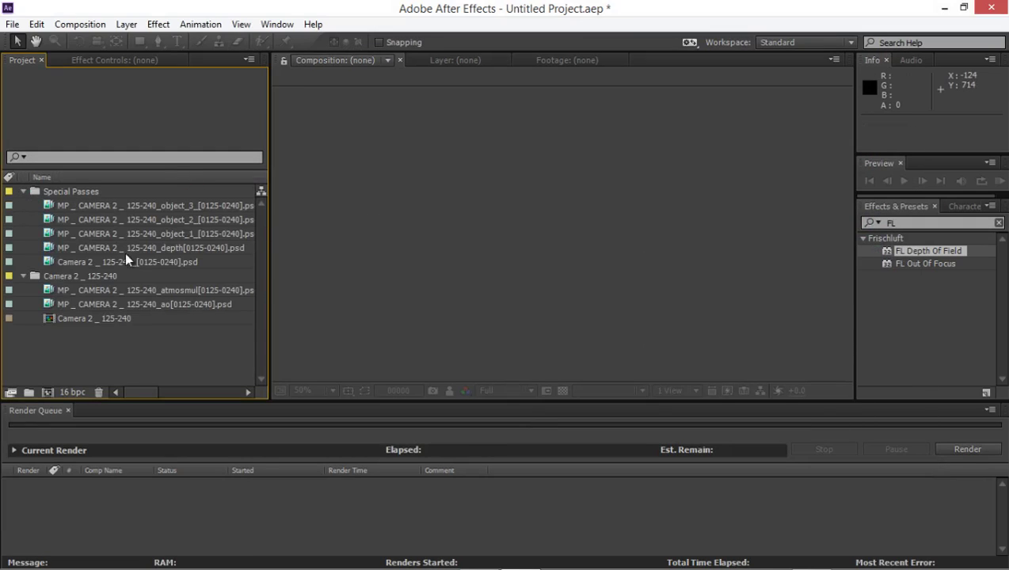
left_click(102, 223)
left_click(89, 234)
left_click(85, 248)
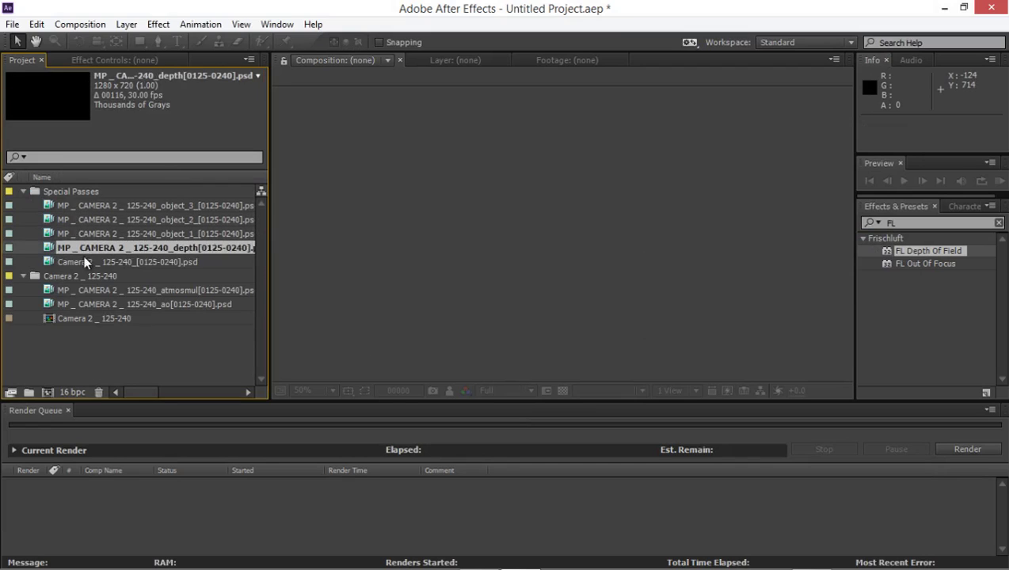
left_click(82, 262)
left_click(65, 290)
left_click(62, 306)
- Open the Camera 2 _ 125-240 composition and display frame 39
double_click(63, 318)
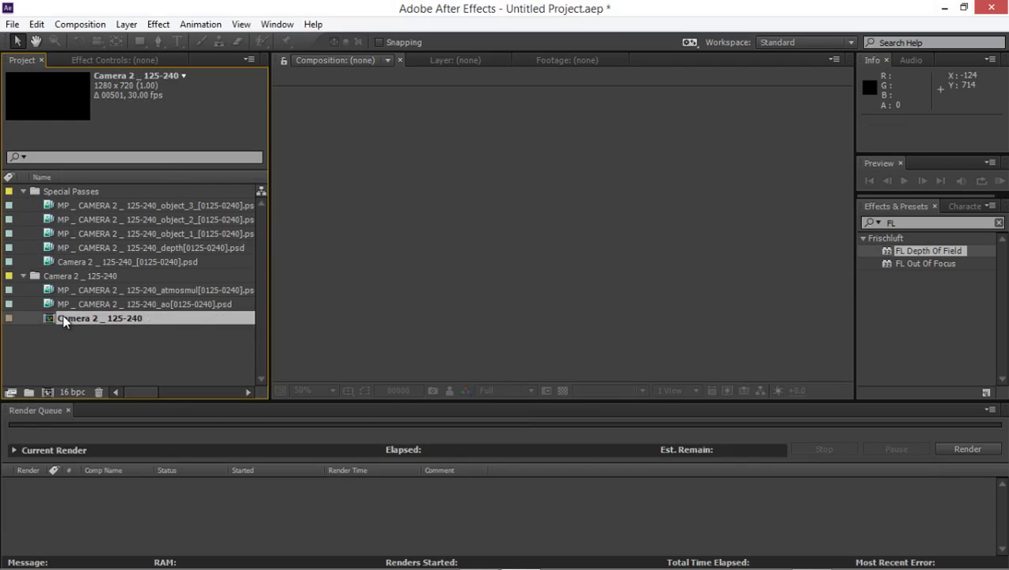
mouse_move(457, 432)
left_mouse_down()
mouse_move(435, 434)
mouse_move(455, 434)
left_mouse_up()
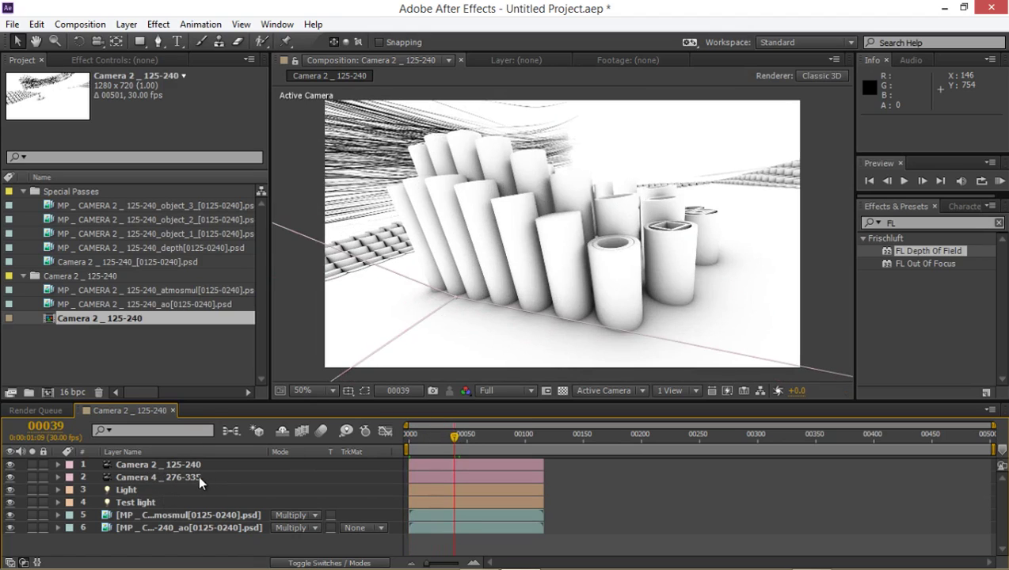
left_click(174, 521)
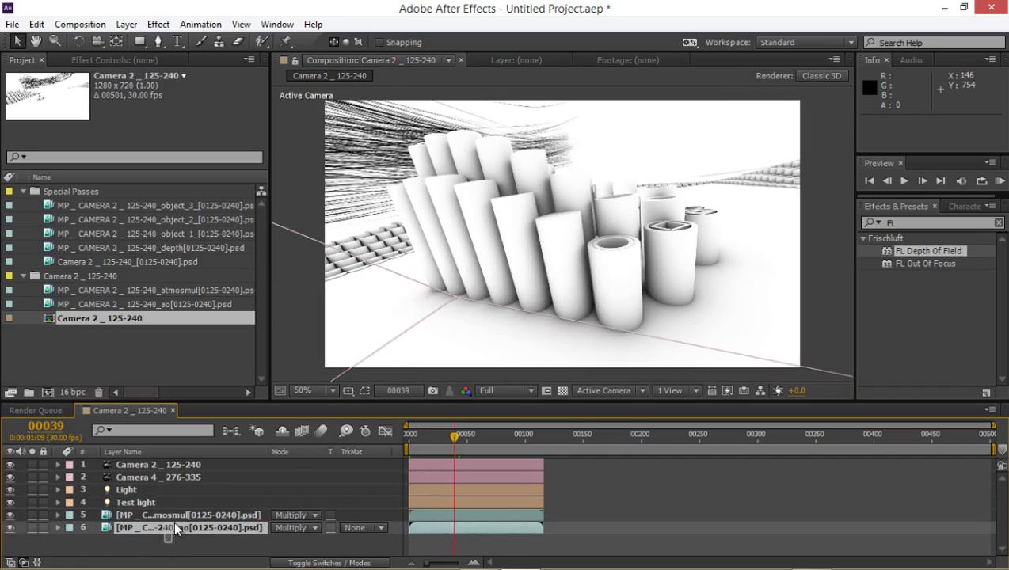
left_click(176, 543)
left_click(189, 529)
left_click(184, 544)
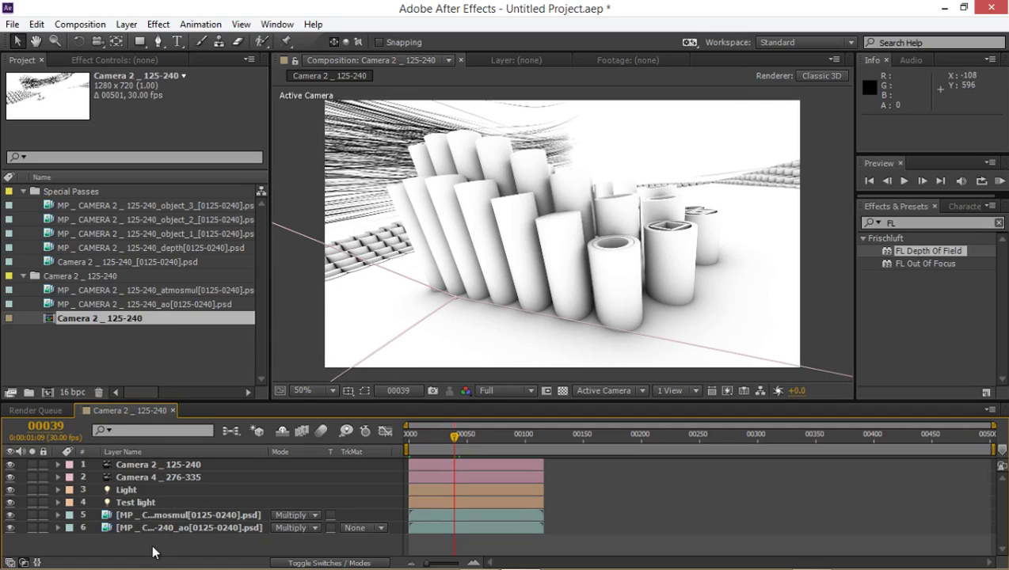
- Delete the atmosmul and ao pass layers, both lights and the Camera 4 _ 276-335 camera, keeping only the Camera 2 _ 125-240 camera
left_click_drag(152, 549, 192, 525)
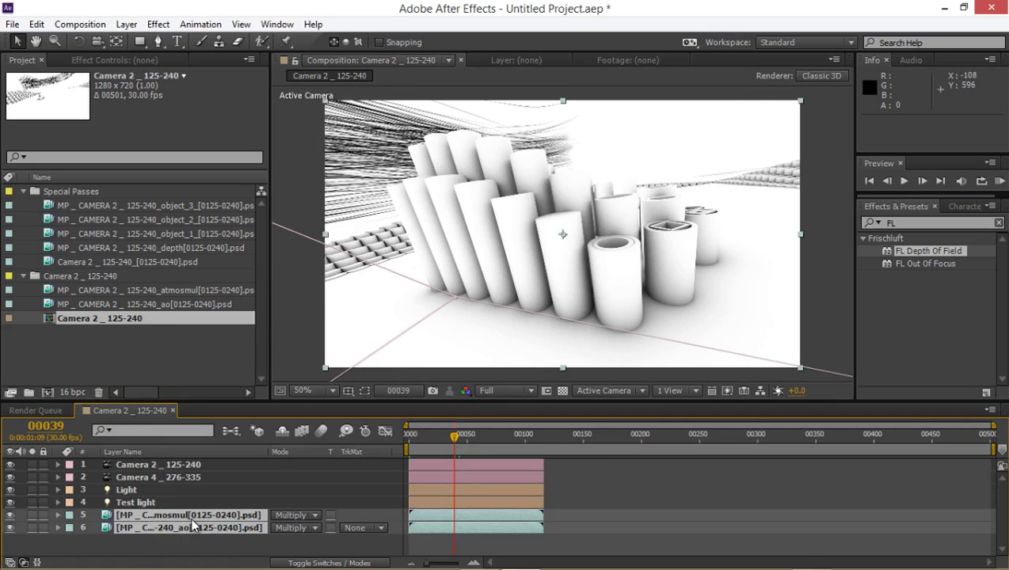
key("Delete")
left_click(133, 499)
key("Delete")
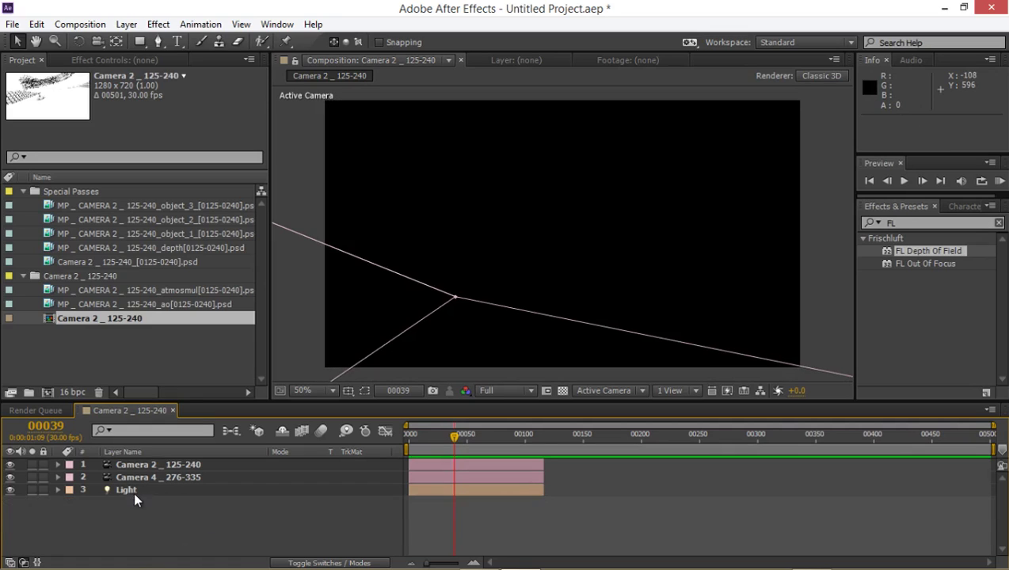
left_click(135, 489)
key("Delete")
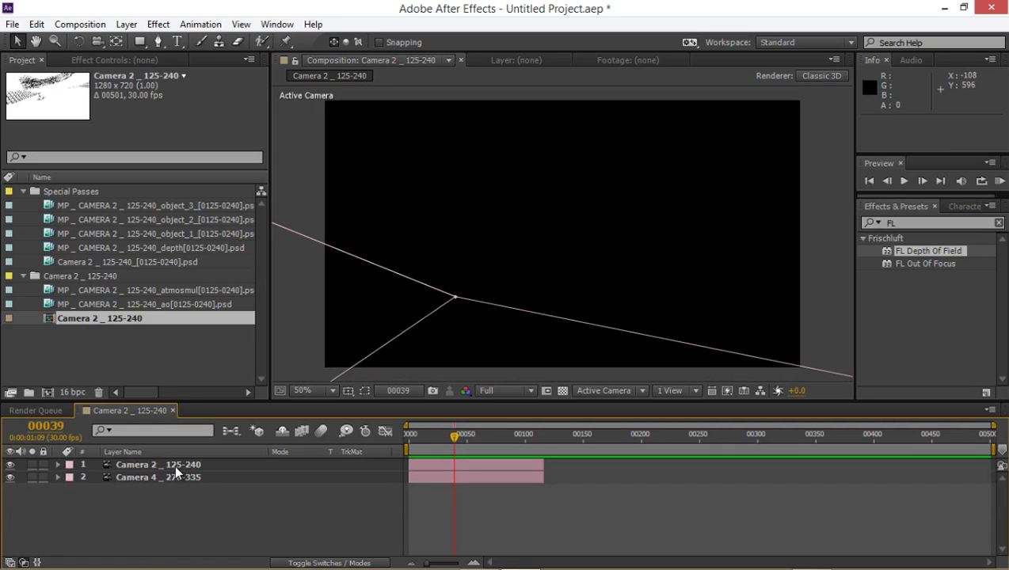
left_click(175, 463)
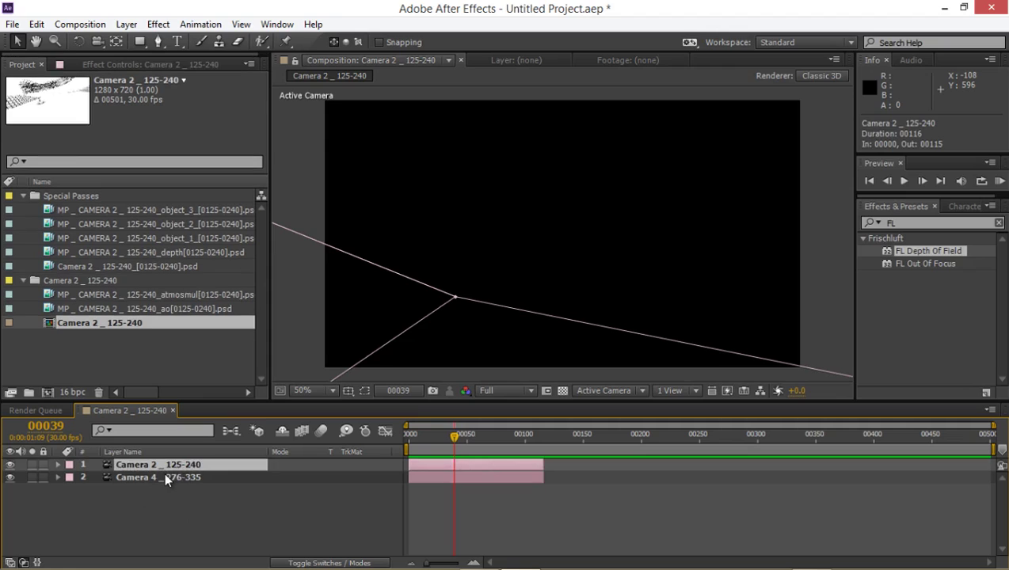
left_click(162, 478)
key("Delete")
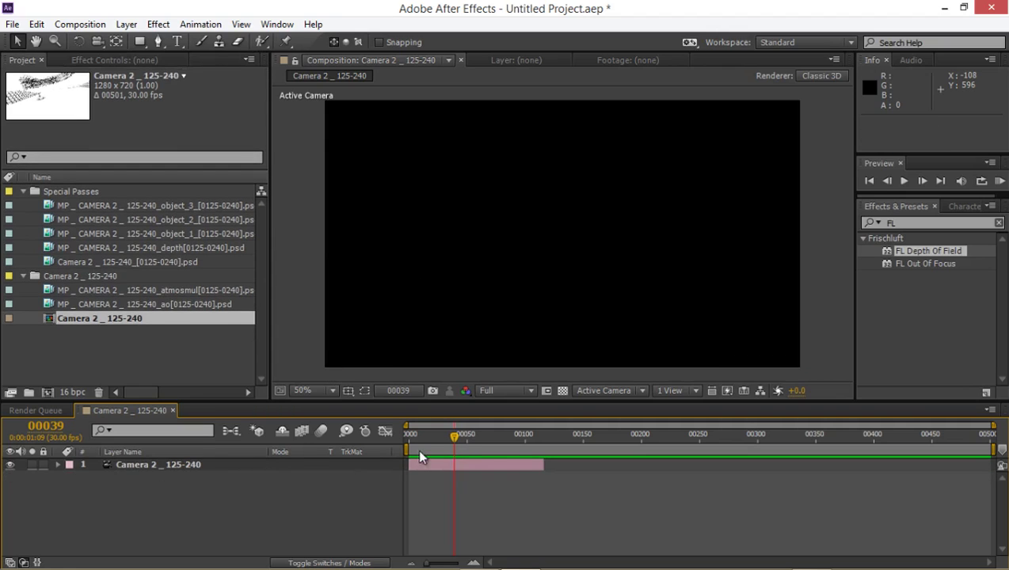
- End the work area at frame 115, where the camera layer stops, and trim the composition to the work area
left_click_drag(506, 437, 542, 436)
key("n")
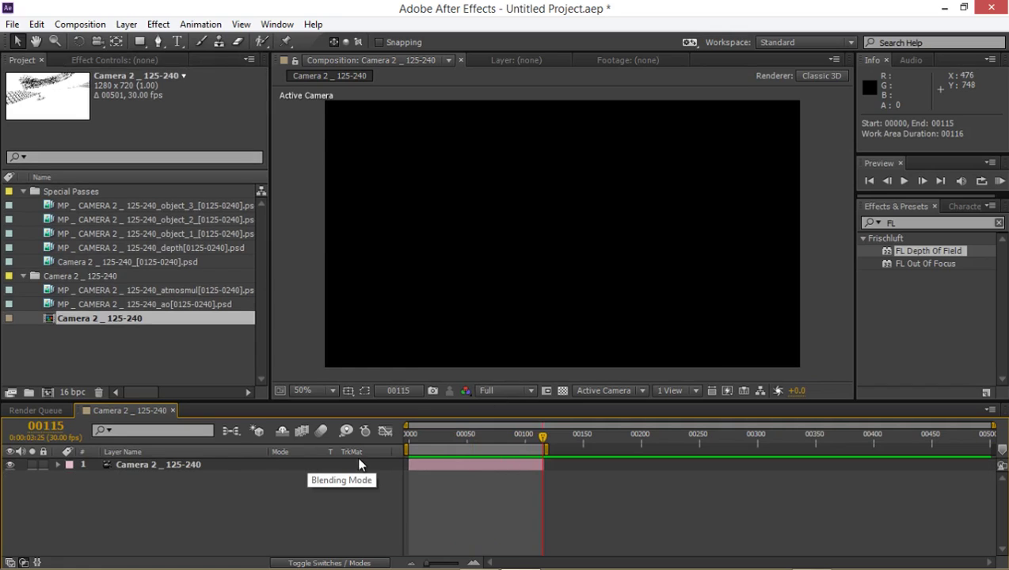
right_click(454, 448)
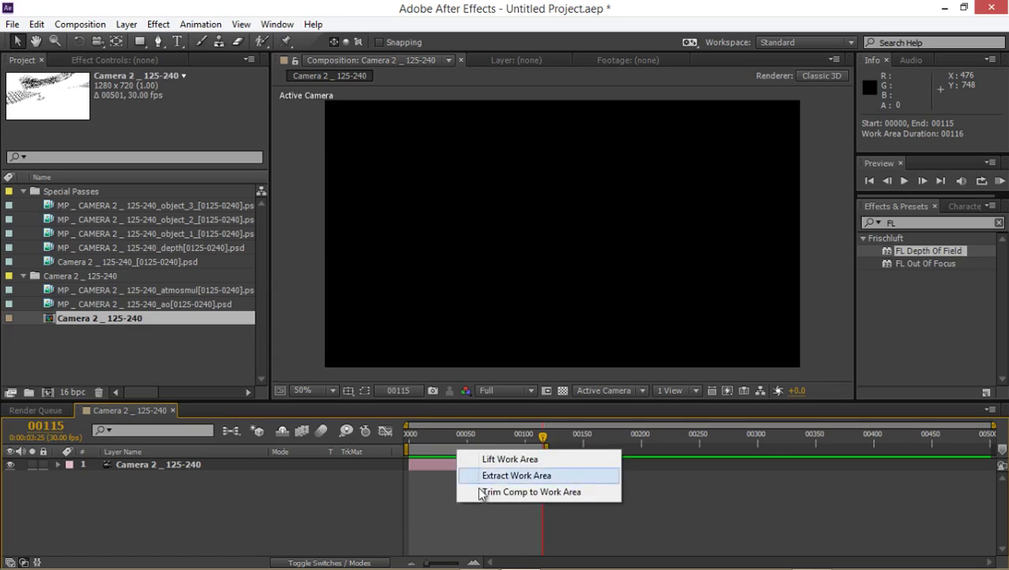
left_click(483, 491)
key("space")
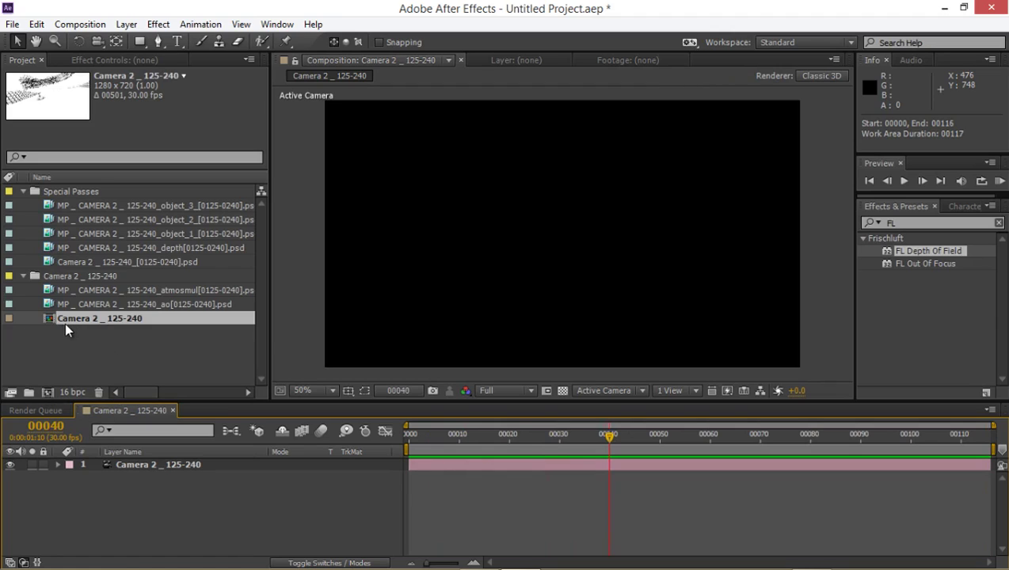
- Move the composition out of its folder, gather all special passes in the Camera 2 _ 125-240 folder, and delete the emptied Special Passes folder
left_click_drag(69, 319, 61, 348)
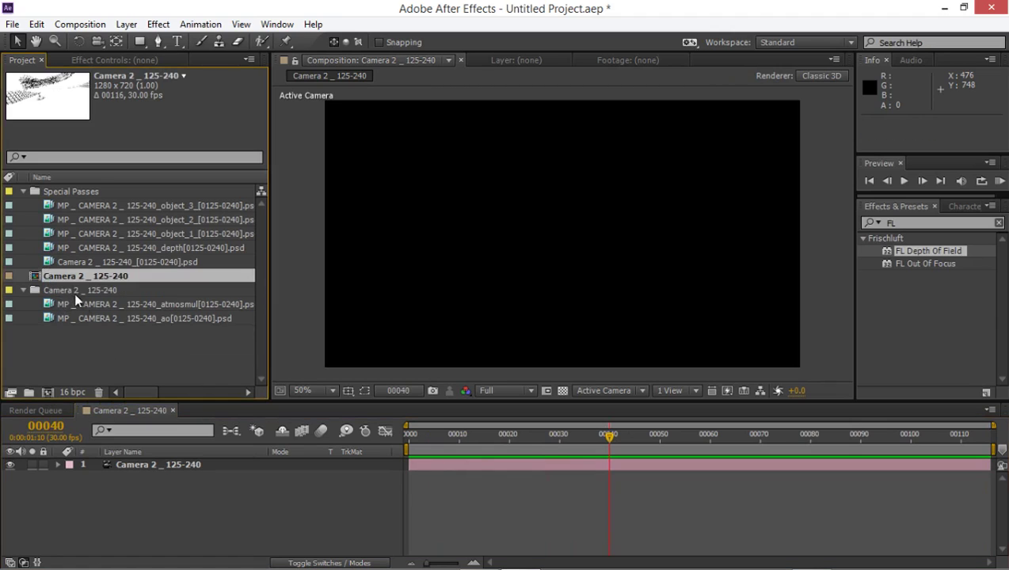
left_click(96, 202)
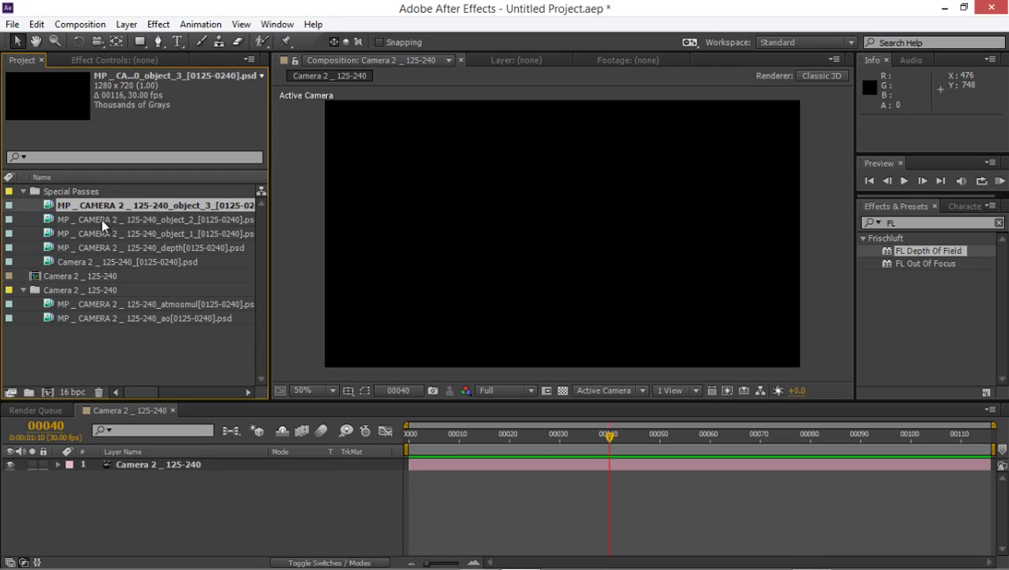
left_click(90, 259, "shift")
left_click_drag(124, 220, 93, 287)
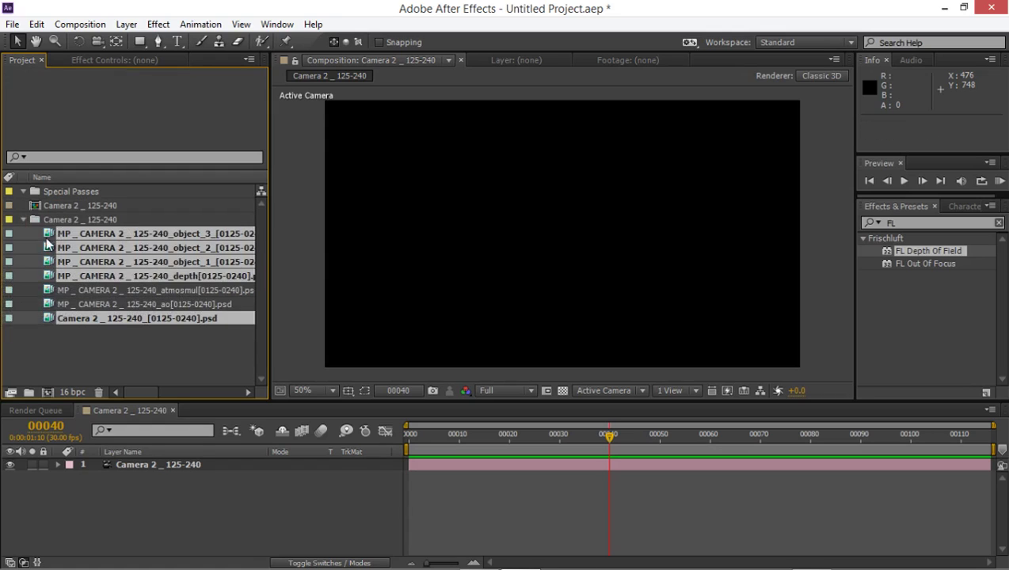
left_click(48, 190)
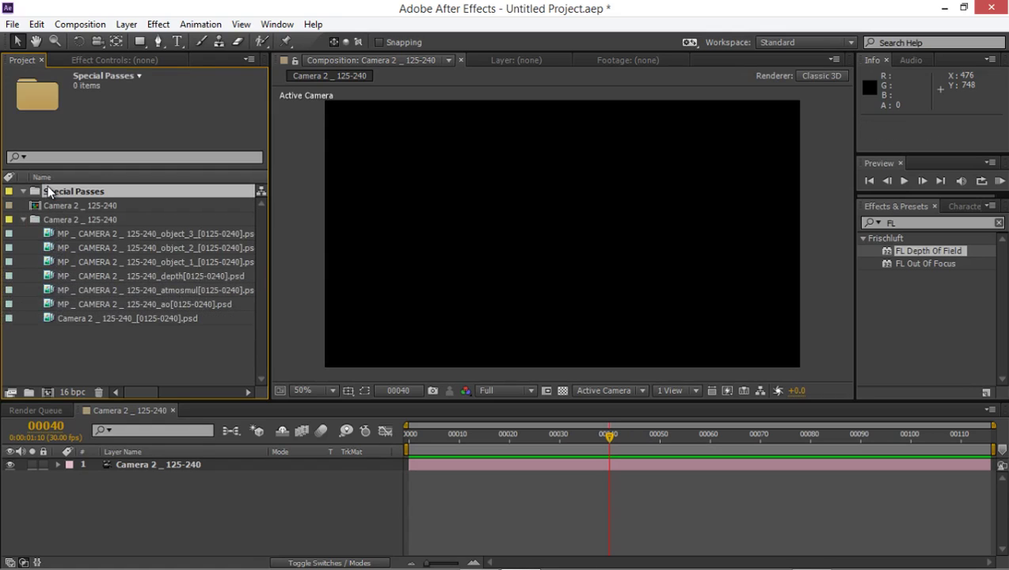
key("Delete")
- Add the main colour render Camera 2 _ 125-240_[0125-0240].psd to the composition below the camera layer
left_click(109, 261)
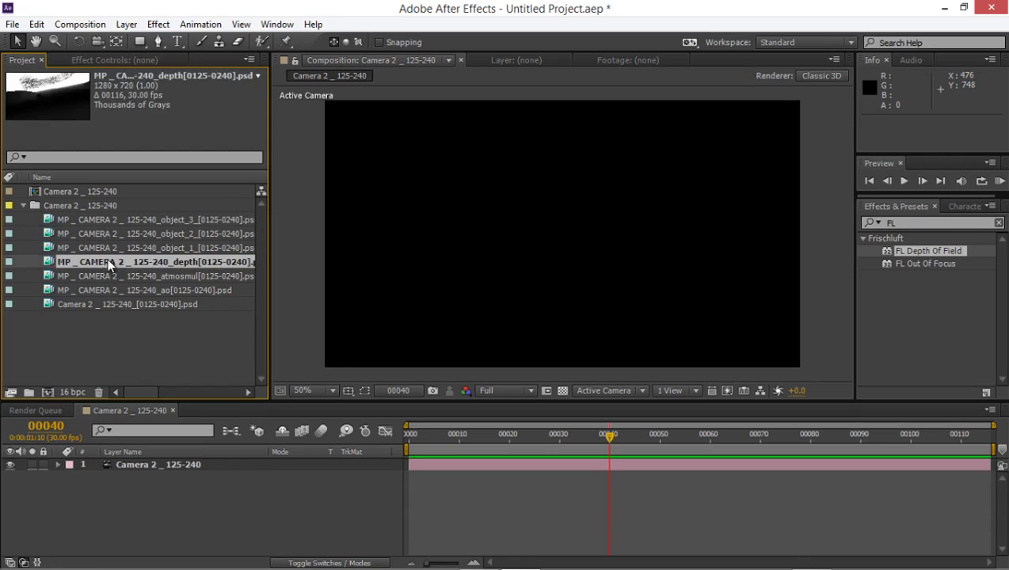
left_click(103, 275)
left_click(93, 290)
left_click(90, 301)
left_click(63, 233)
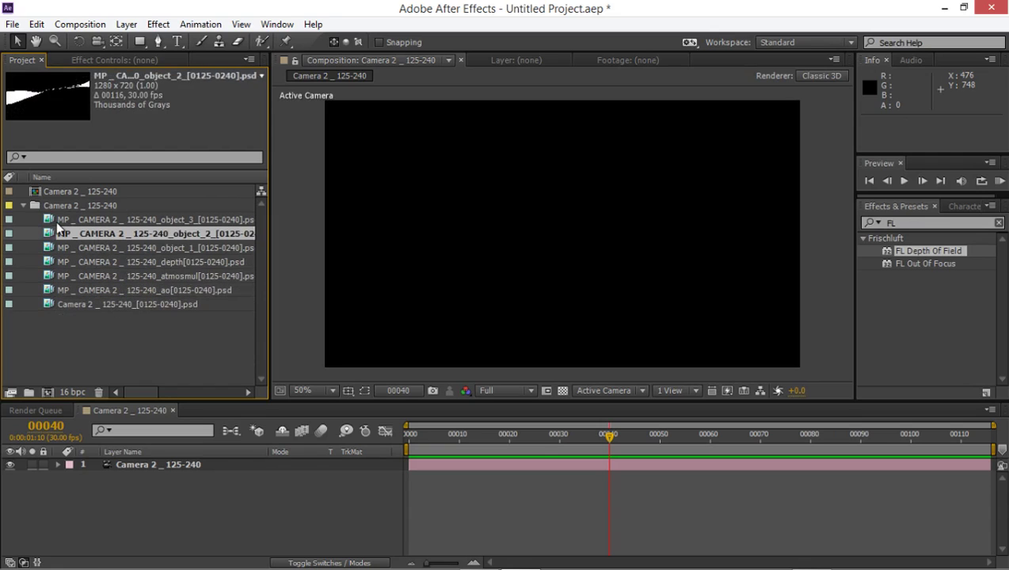
left_click(54, 206)
left_click(126, 307)
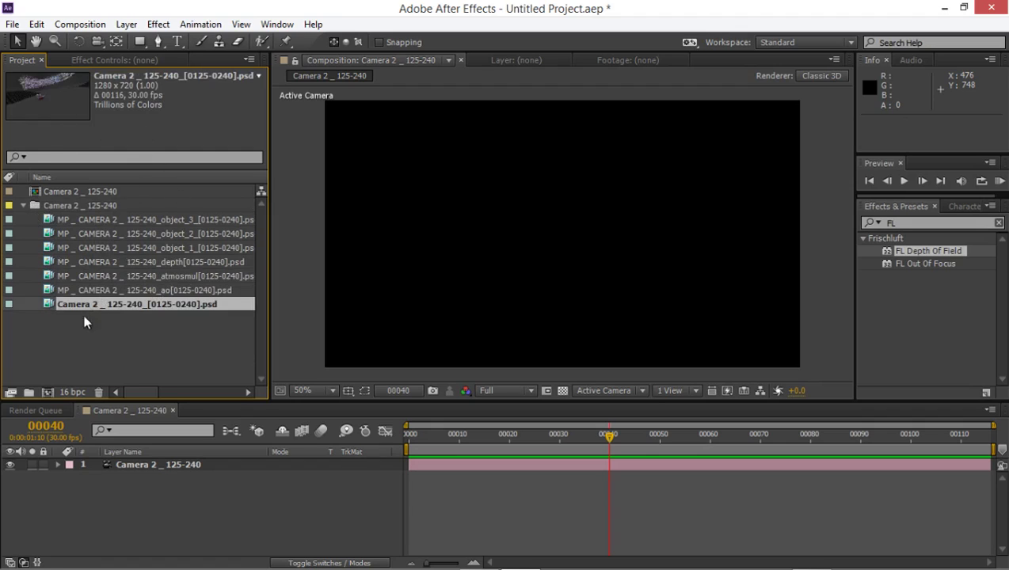
left_click_drag(84, 314, 112, 482)
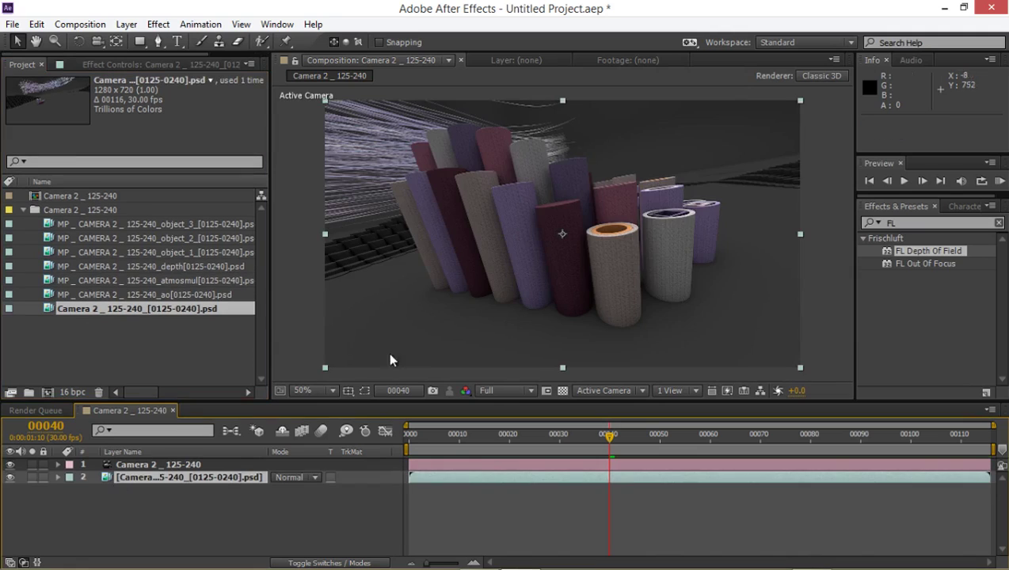
- Play the composition from frame 0 in a maximized viewer with the image fitted to it
left_click(409, 435)
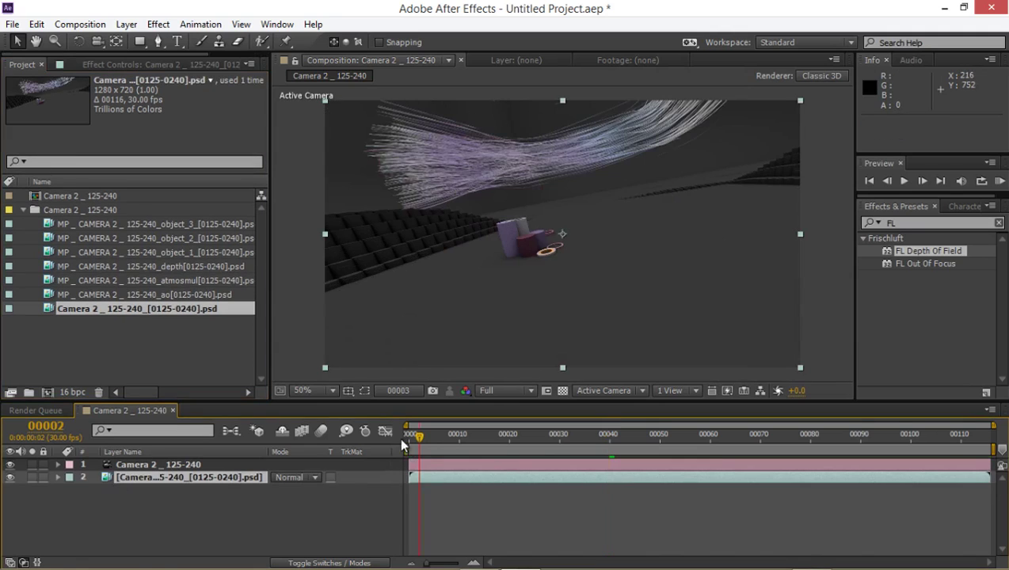
key("grave")
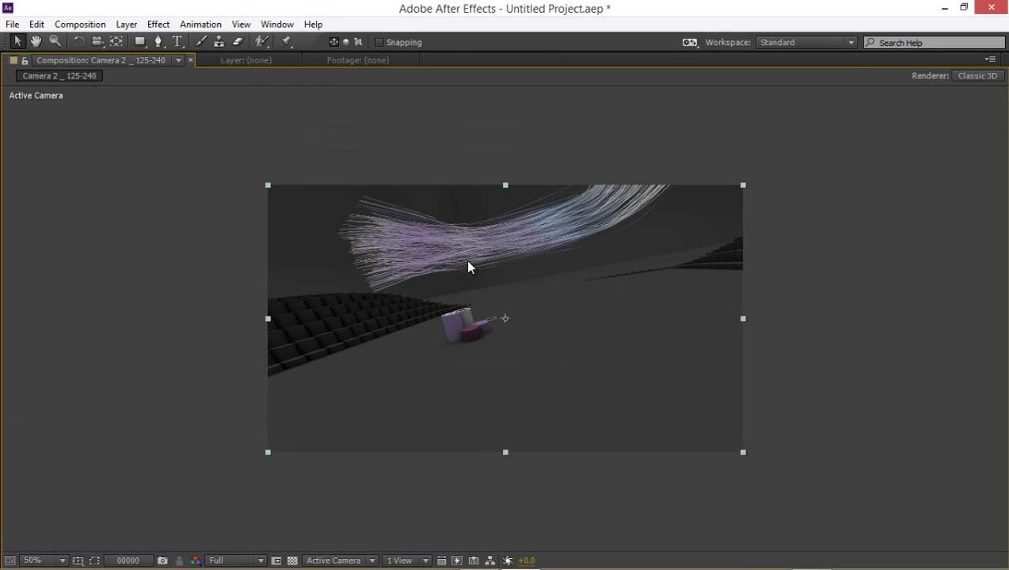
key("alt+slash")
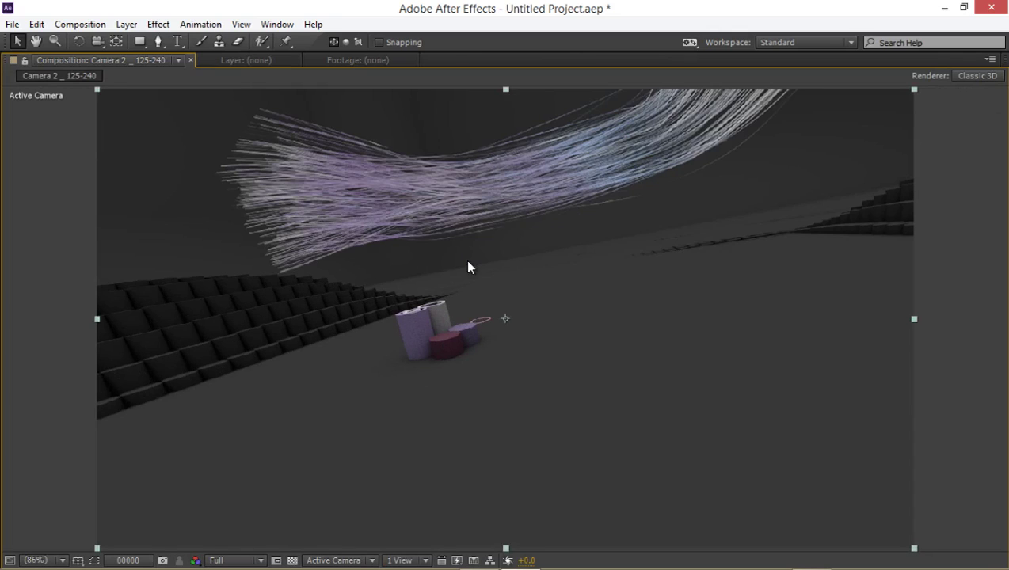
key("space")
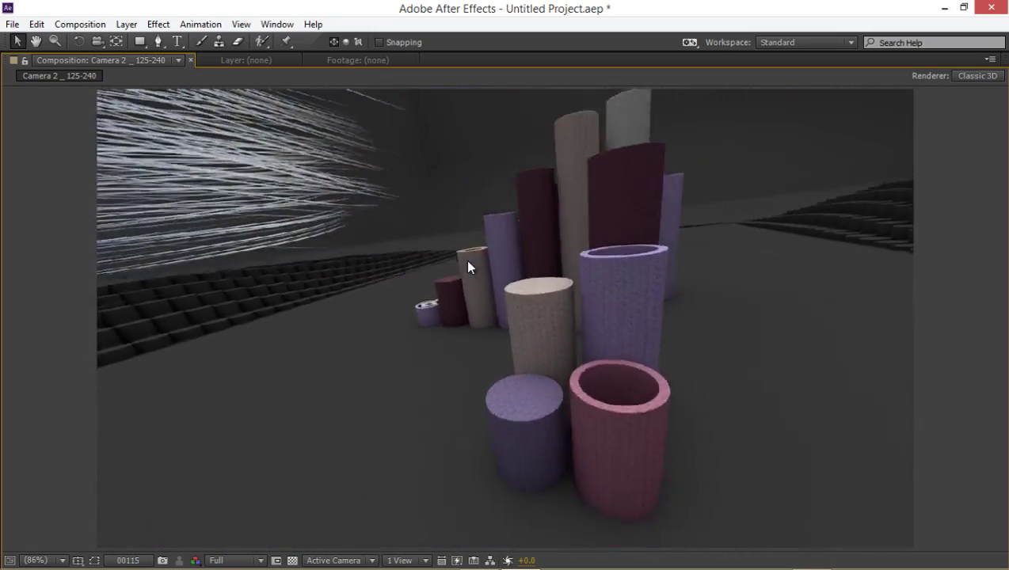
- Stop the preview and return the composition viewer to its normal size at 50% zoom
key("space")
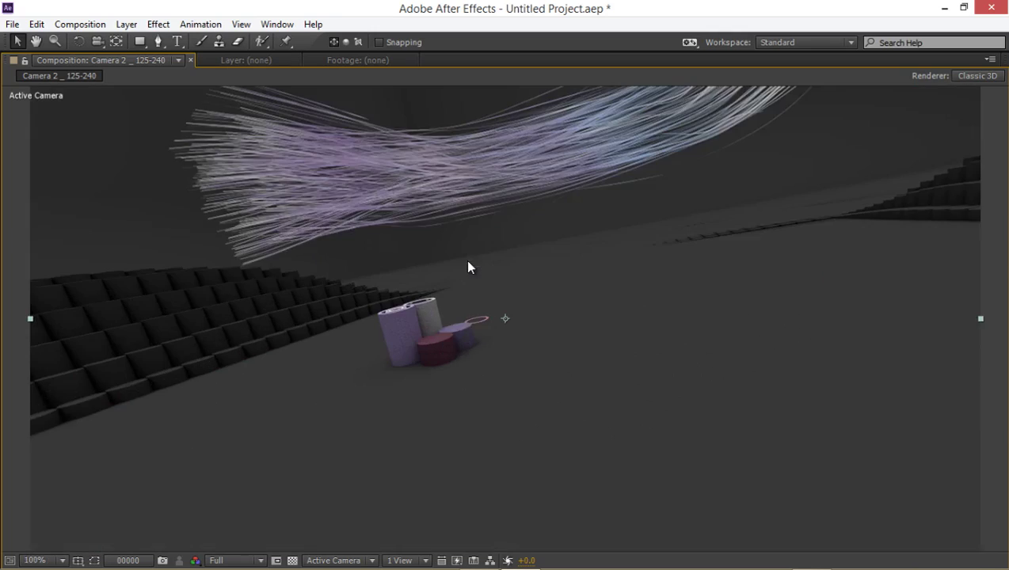
key("grave")
scroll(483, 245, "down", 2)
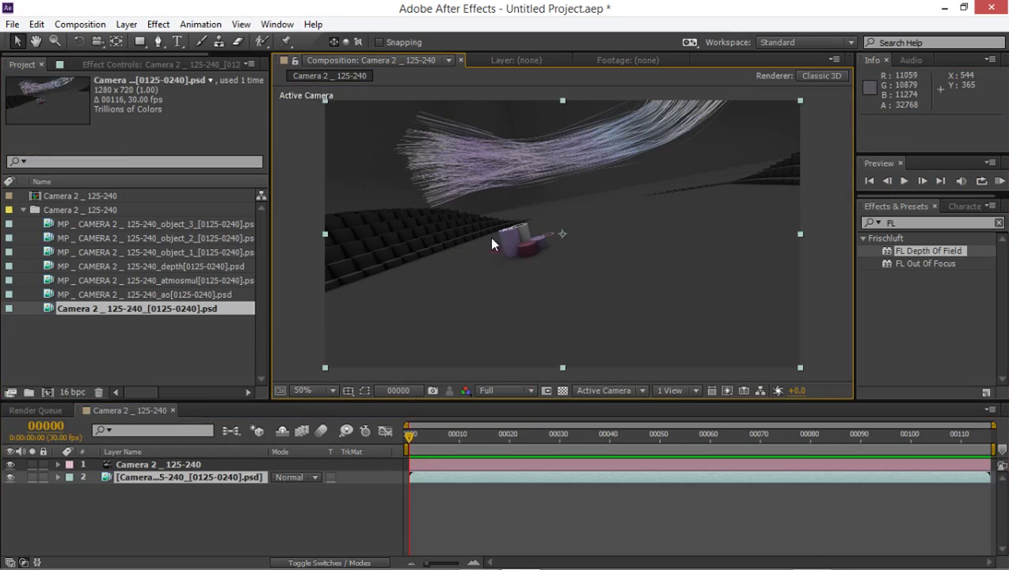
- Check the colour depth options in the project settings and keep 16 bits per channel
left_click(75, 393)
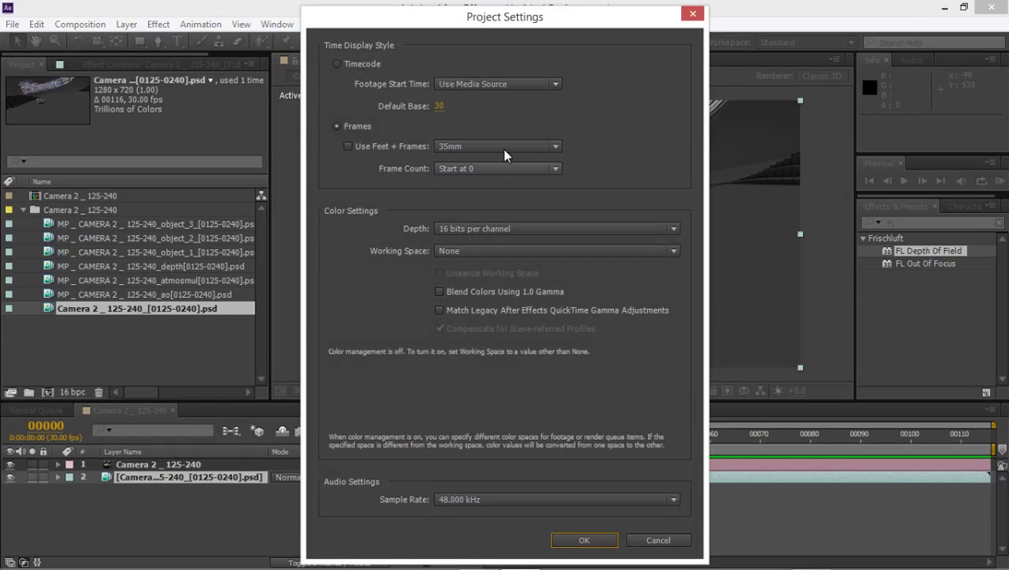
left_click(482, 230)
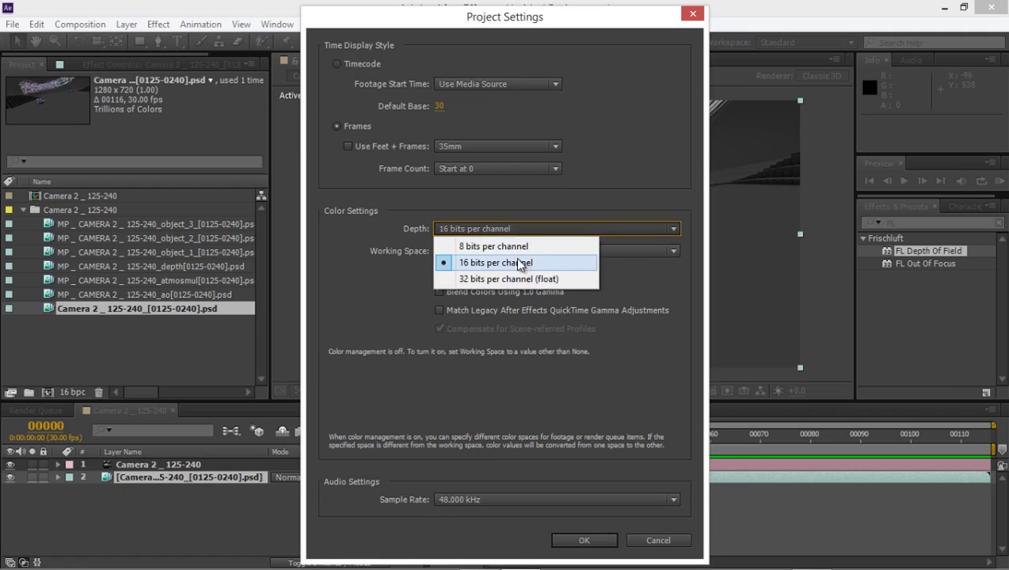
left_click(406, 247)
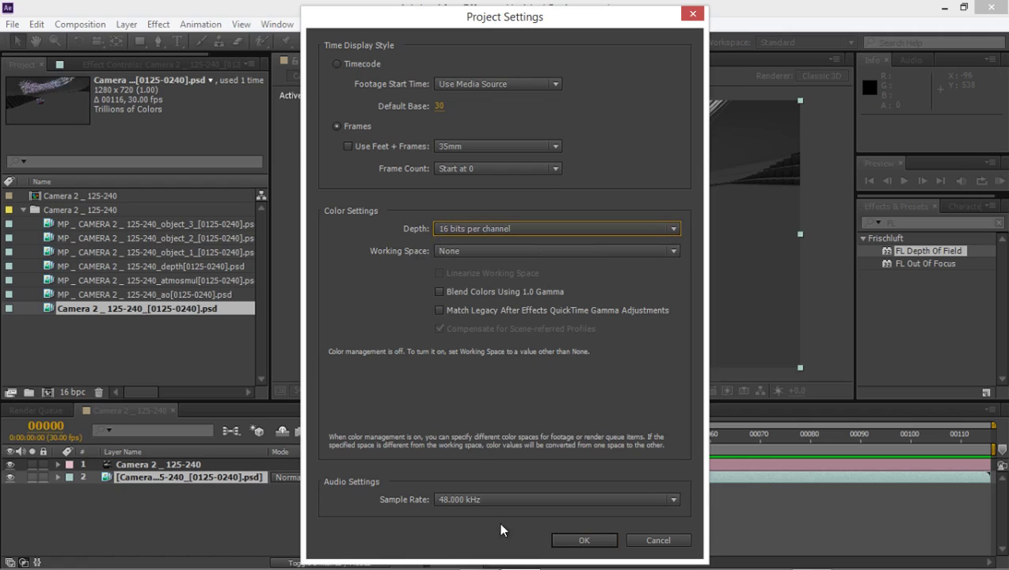
left_click(563, 540)
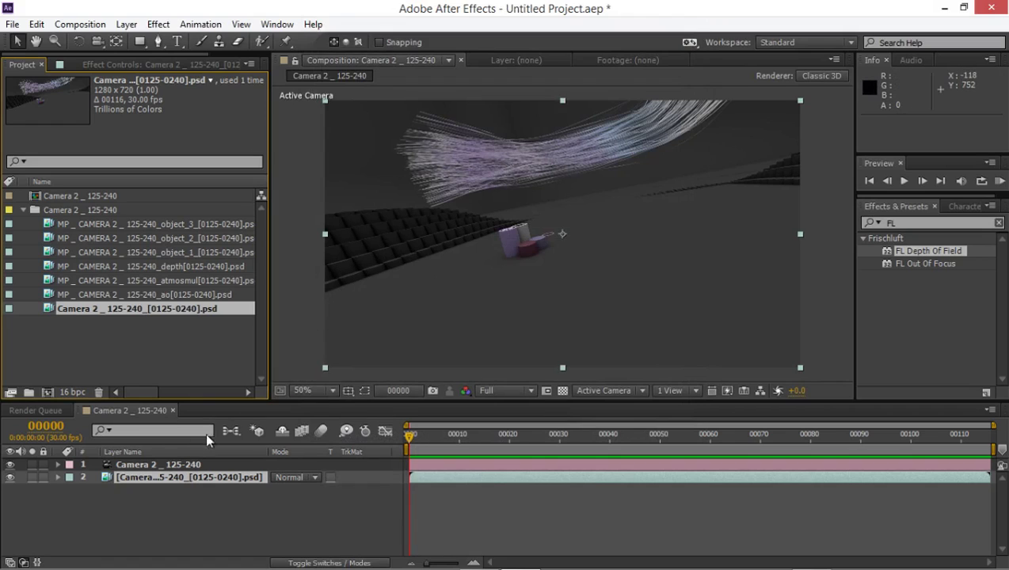
- Duplicate the main render layer and give the upper copy a Fast Blur with blurriness 19 and Repeat Edge Pixels enabled
left_click(190, 475)
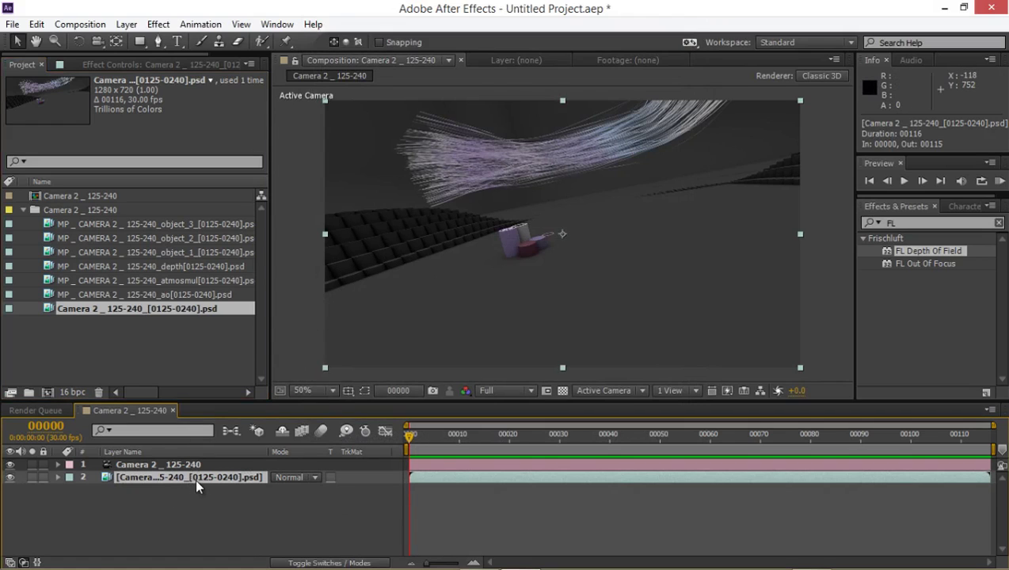
key("ctrl+d")
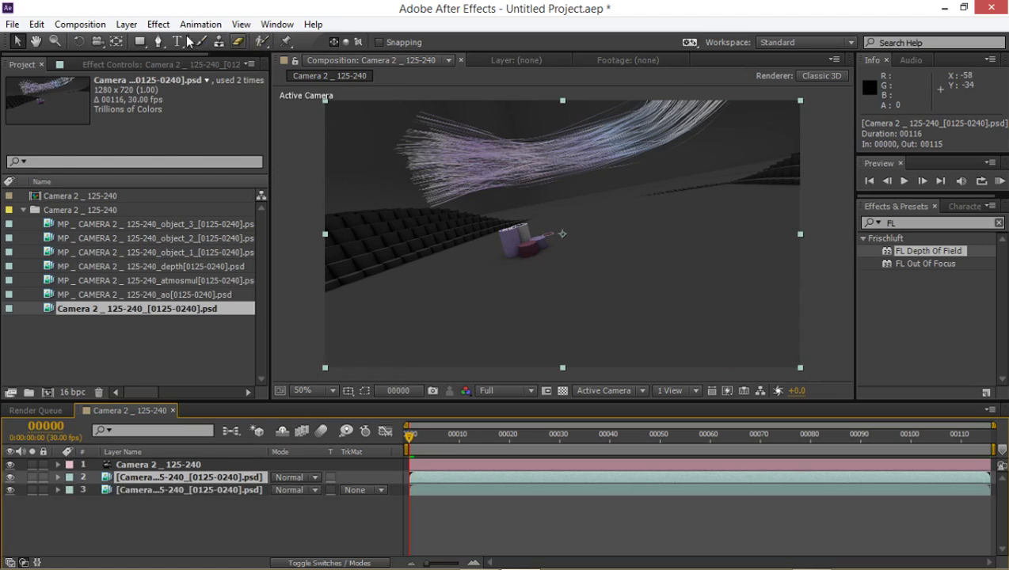
left_click(871, 225)
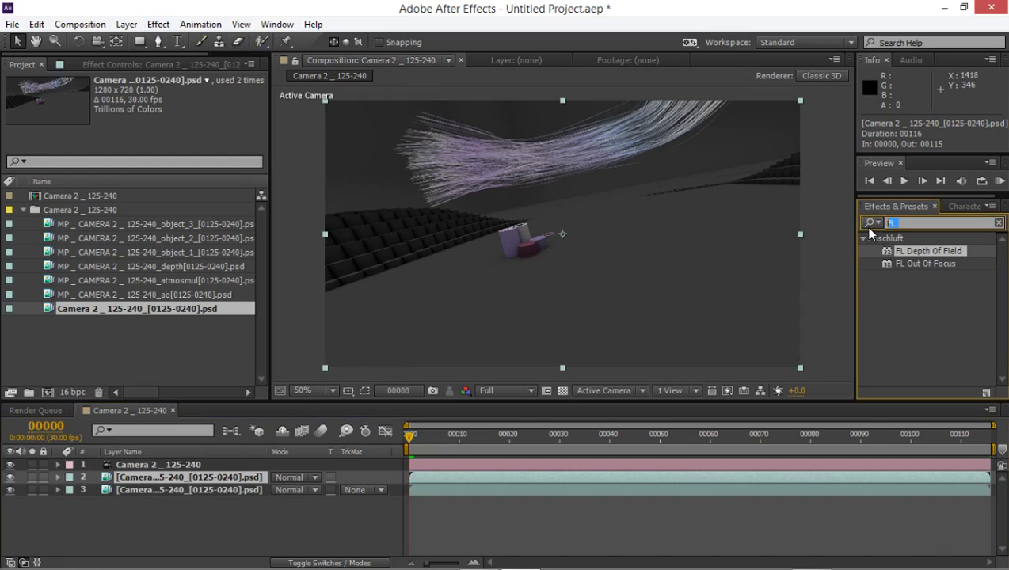
type("fast")
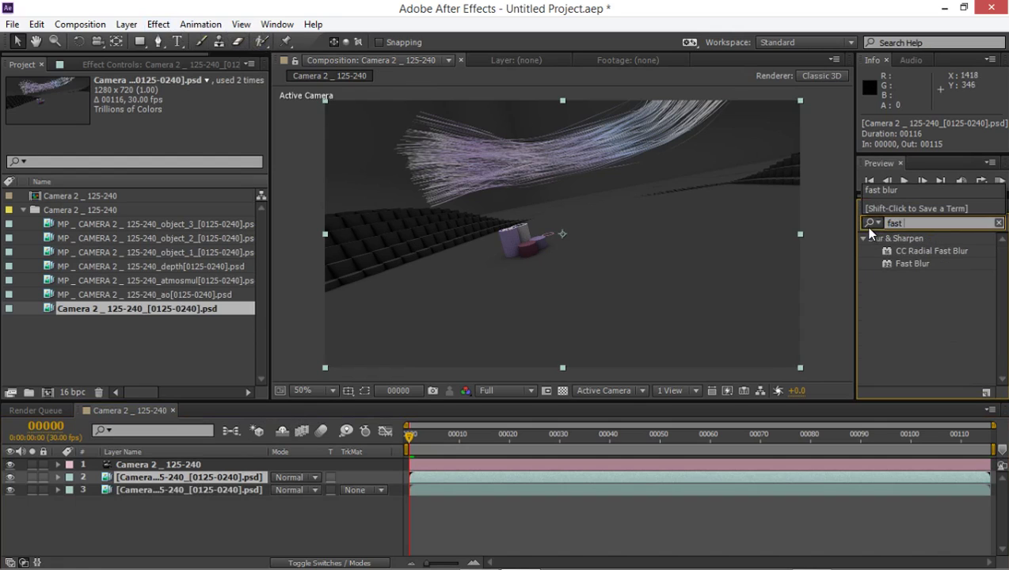
type(" blur")
left_click_drag(912, 264, 254, 481)
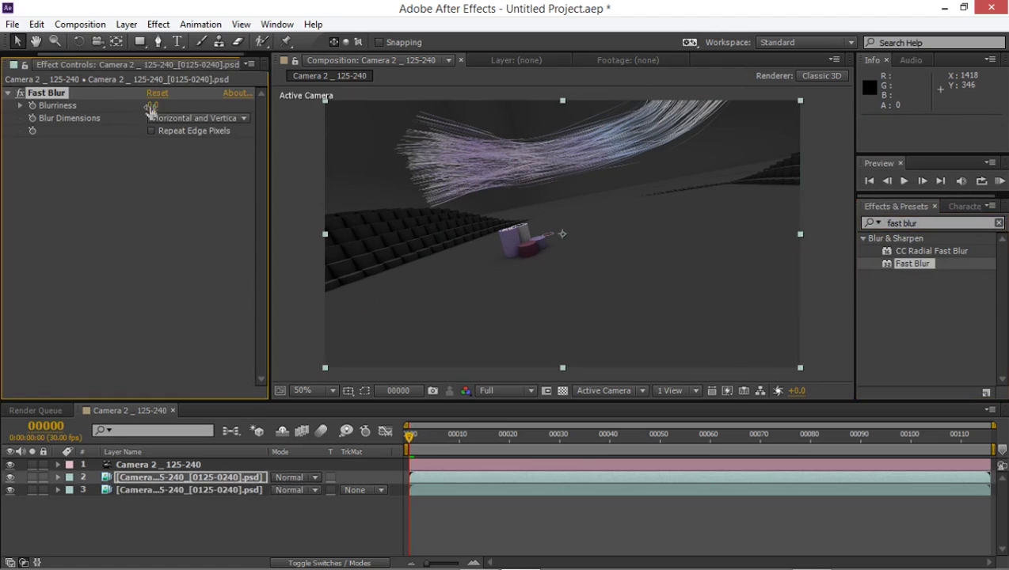
left_click_drag(148, 106, 164, 104)
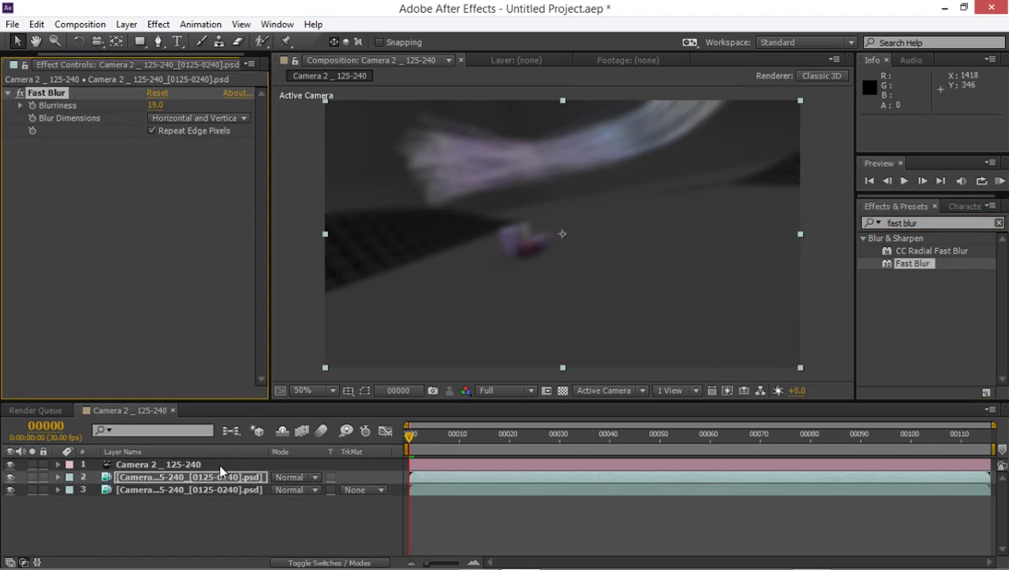
- Cycle through the blending modes on the blurred render copy and set it to Overlay
left_click(261, 475)
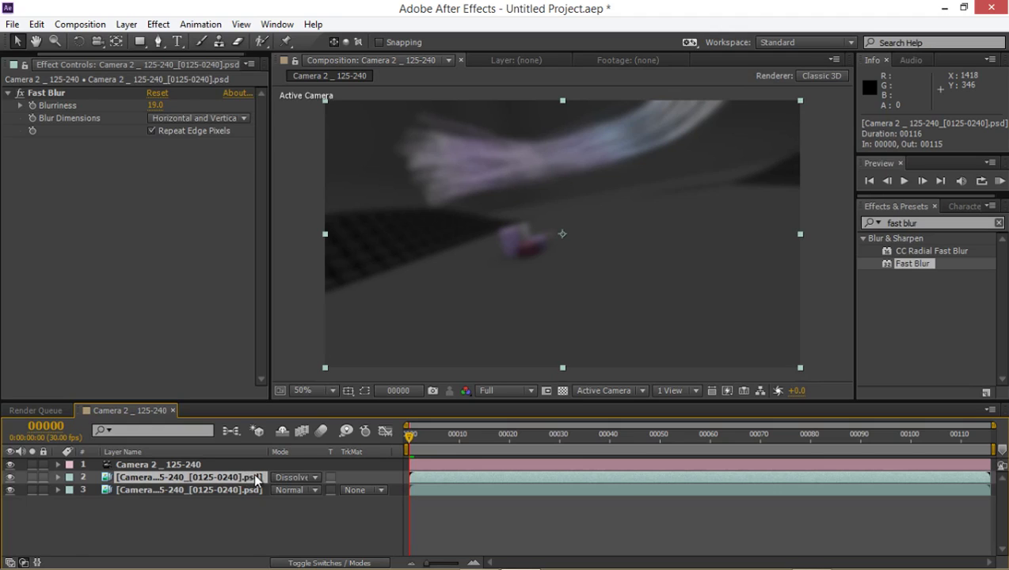
key("shift+equal")
key("shift+equal")
key("shift+equal")
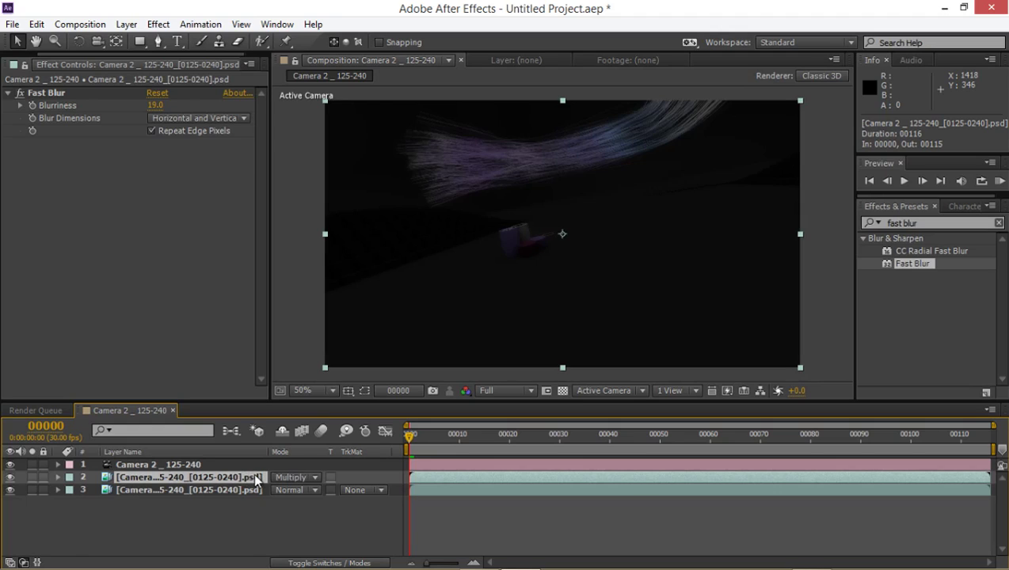
key("shift+equal")
key("shift+equal")
key("shift+equal")
key("shift+equal")
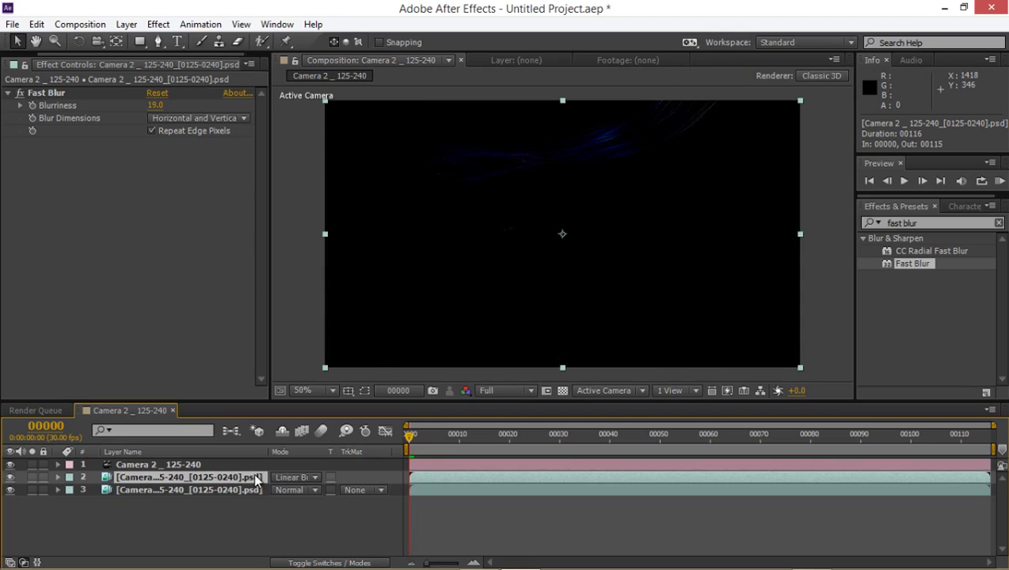
key("shift+equal")
key("shift+equal")
key("shift+equal")
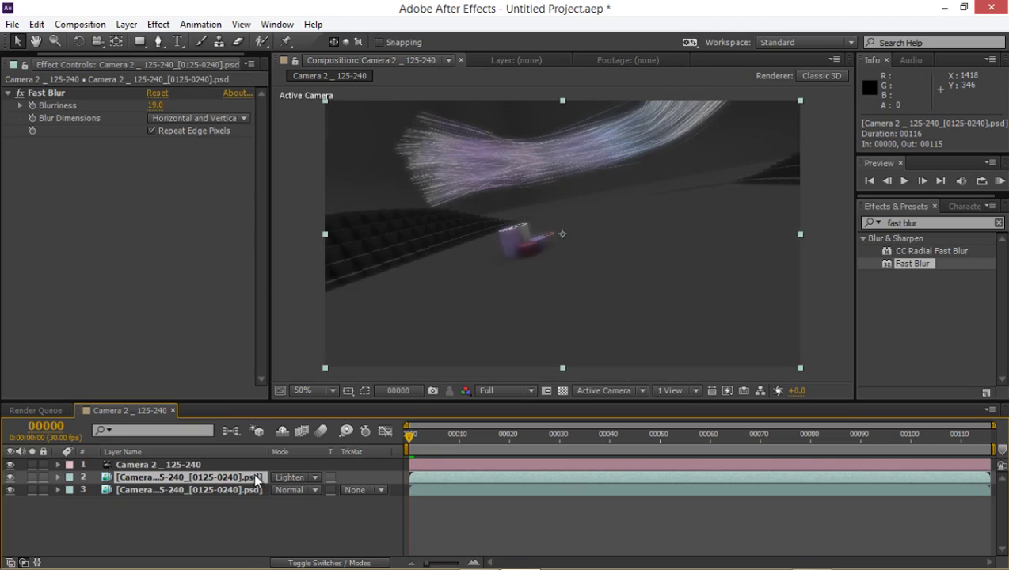
key("shift+minus")
key("shift+equal")
key("shift+minus")
key("shift+equal")
key("shift+minus")
key("shift+equal")
key("shift+equal")
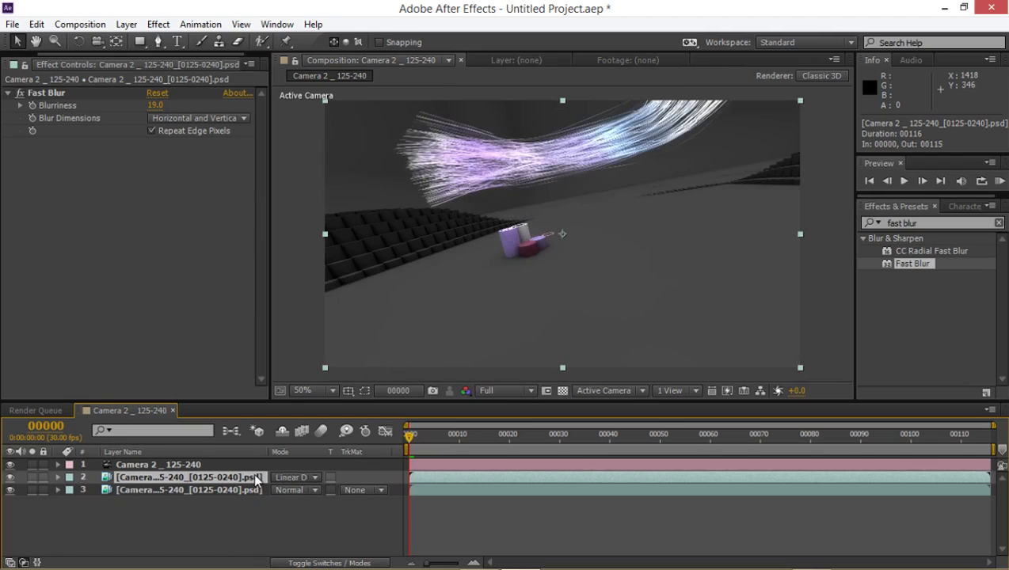
key("shift+equal")
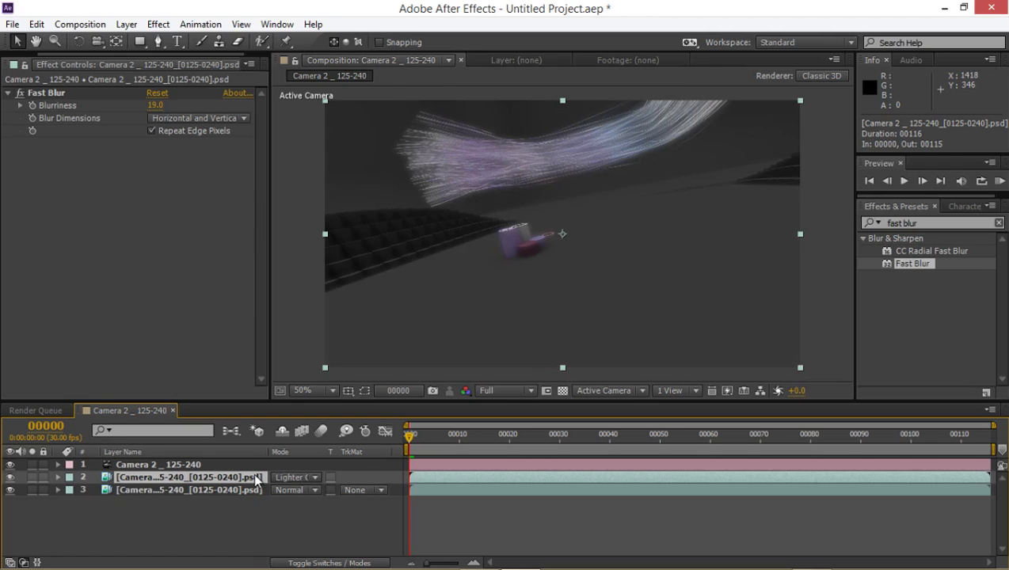
key("shift+equal")
key("shift+equal")
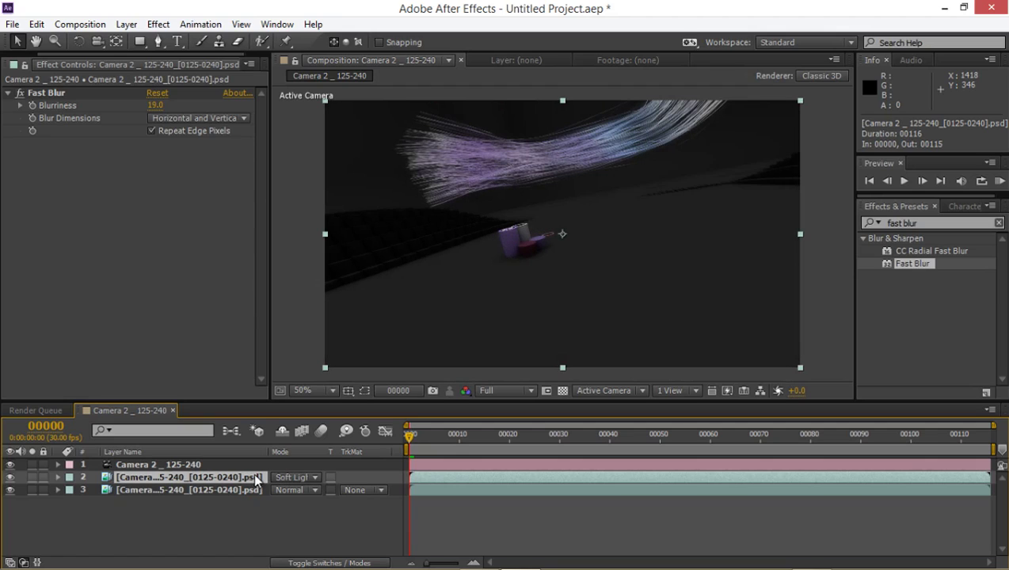
key("shift+minus")
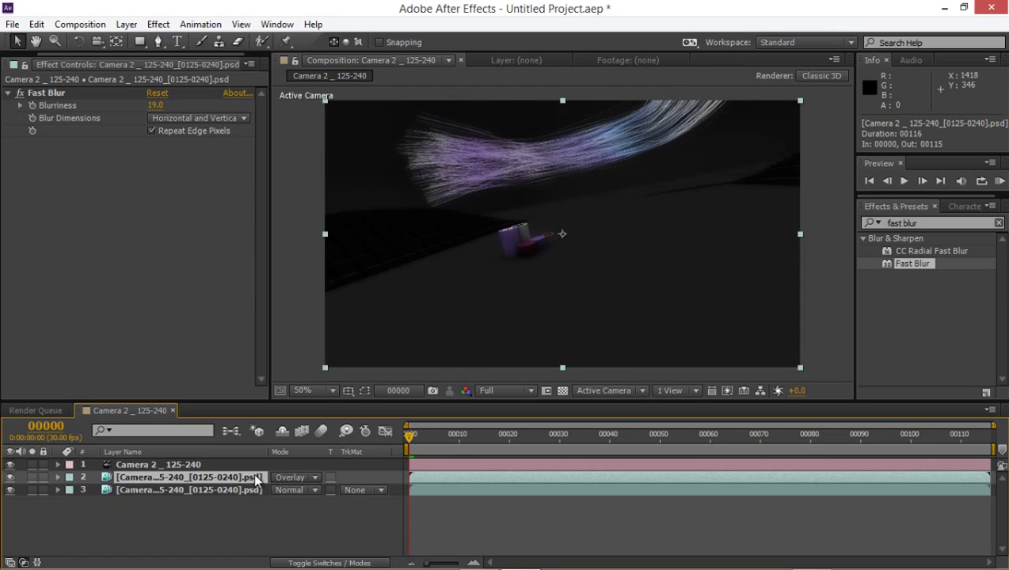
- Set the blurred copy's opacity to 20% and preview the composition through to frame 110
key("t")
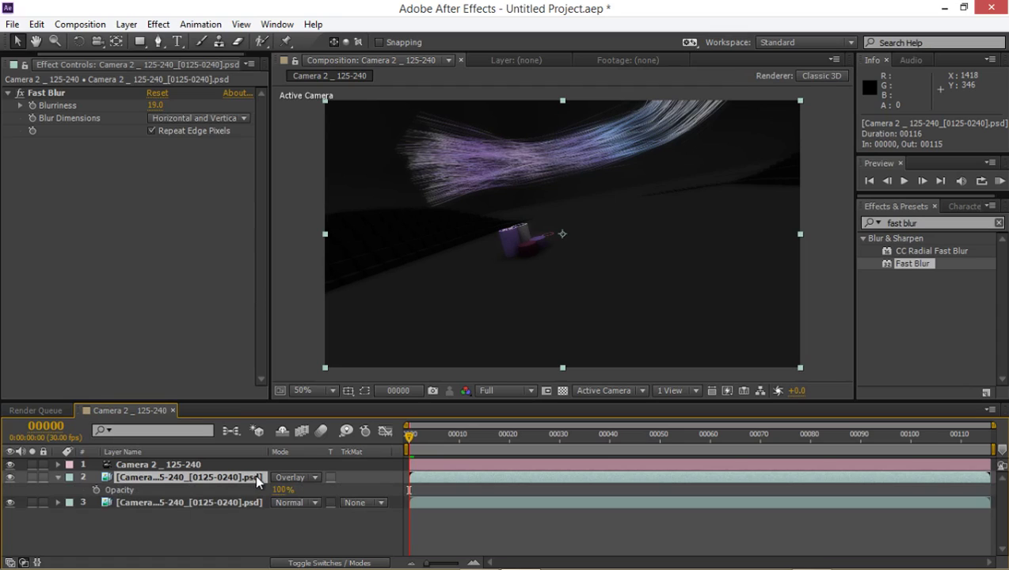
left_click(283, 491)
key("Return")
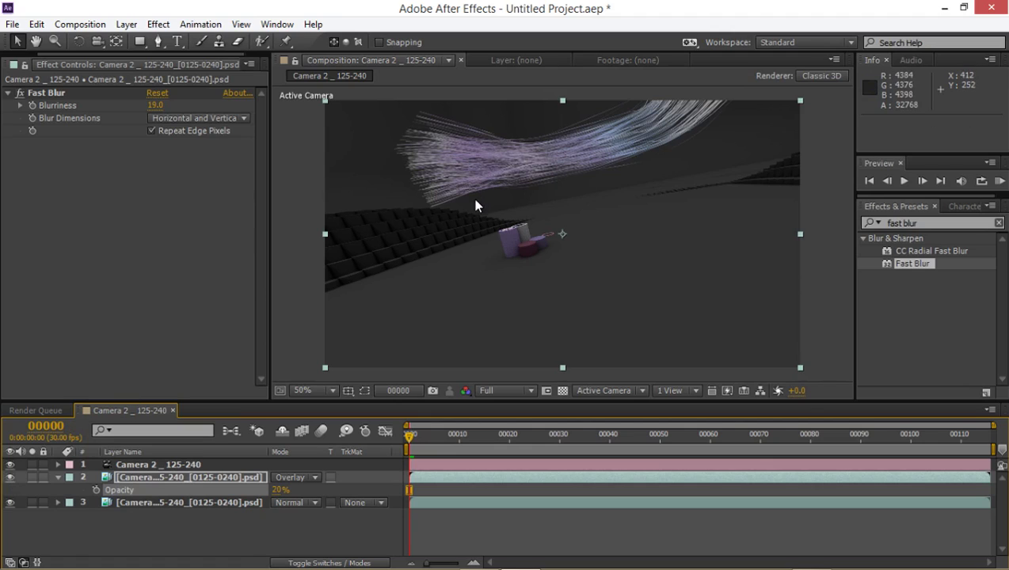
left_click(58, 477)
key("space")
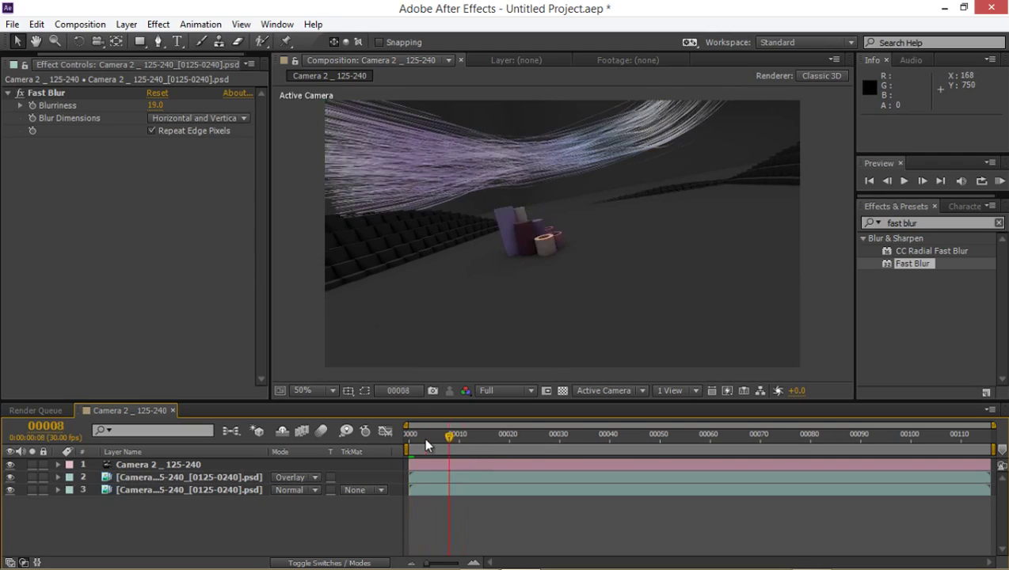
left_click_drag(602, 440, 948, 362)
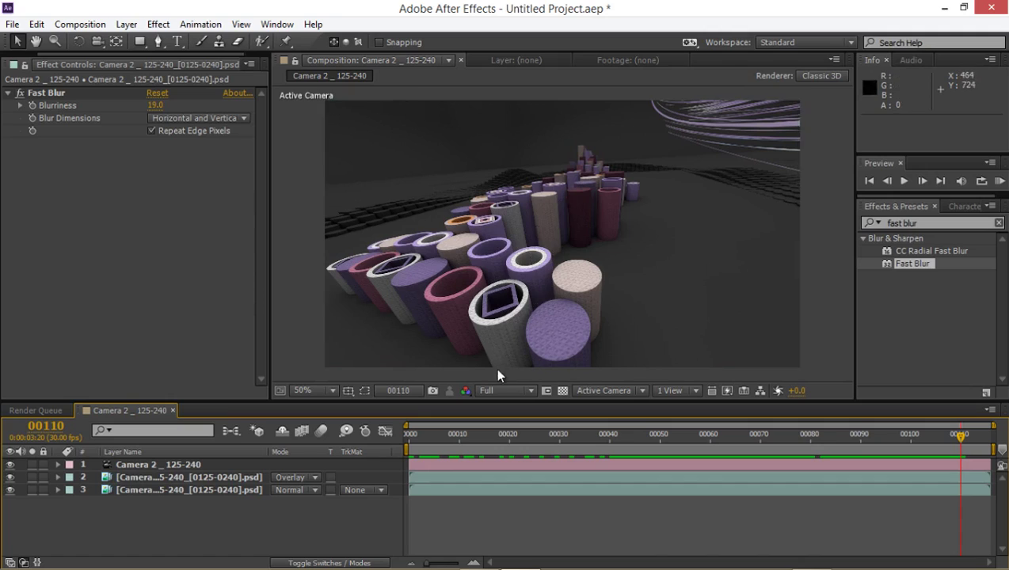
- Add an adjustment layer to the composition and place it directly below the camera layer
left_click(22, 64)
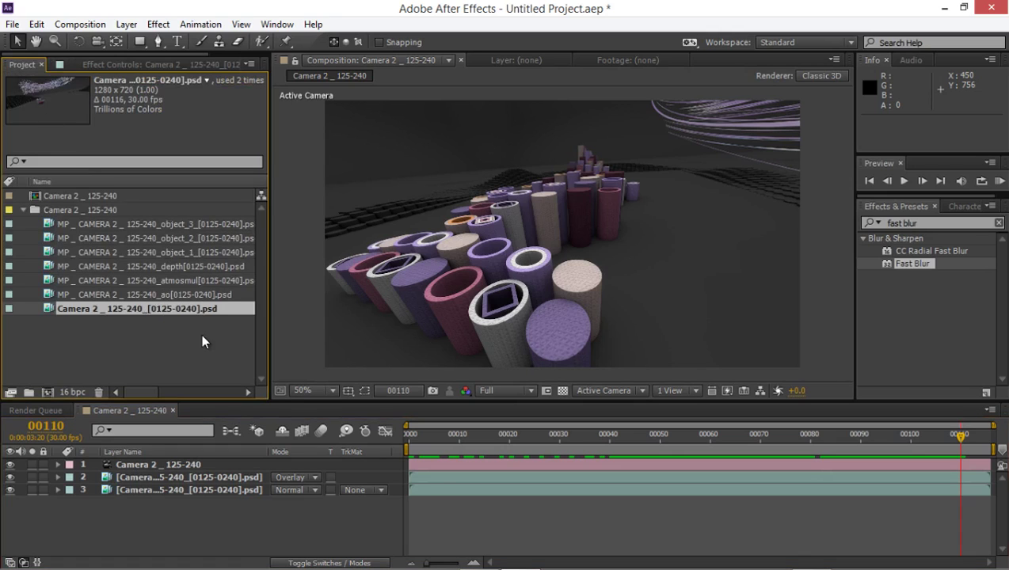
left_click(127, 24)
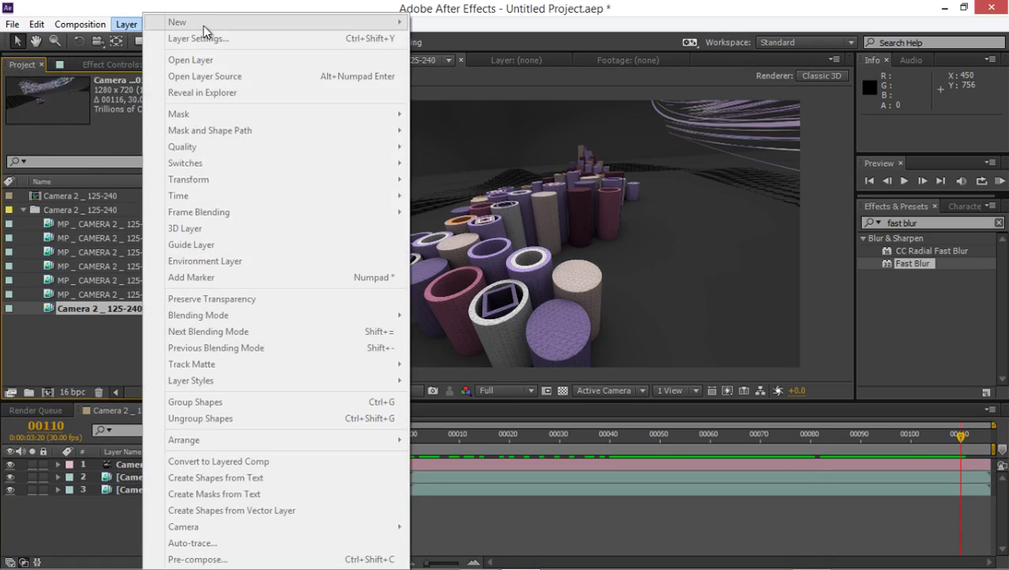
key("Escape")
left_click(103, 410)
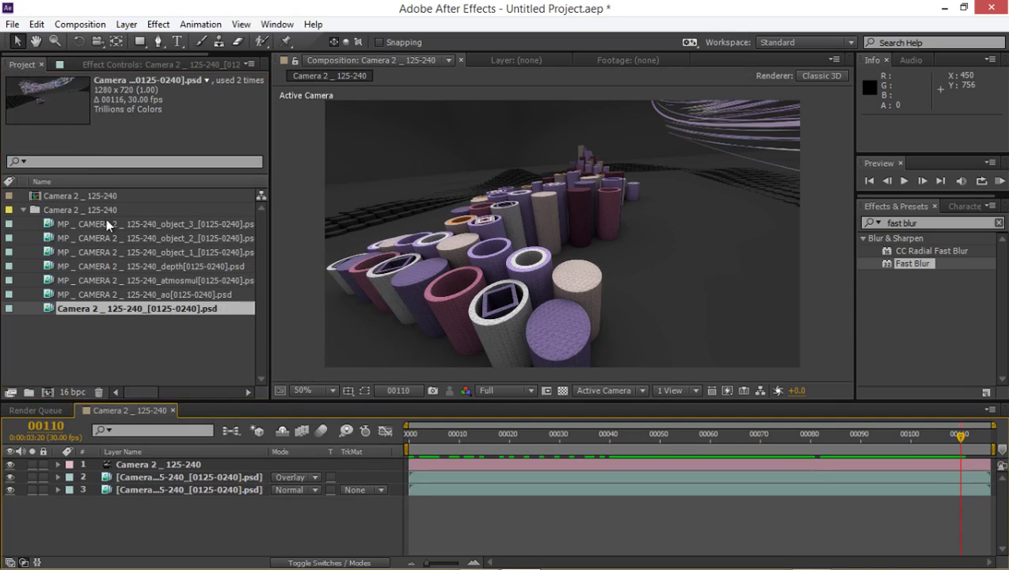
left_click(127, 24)
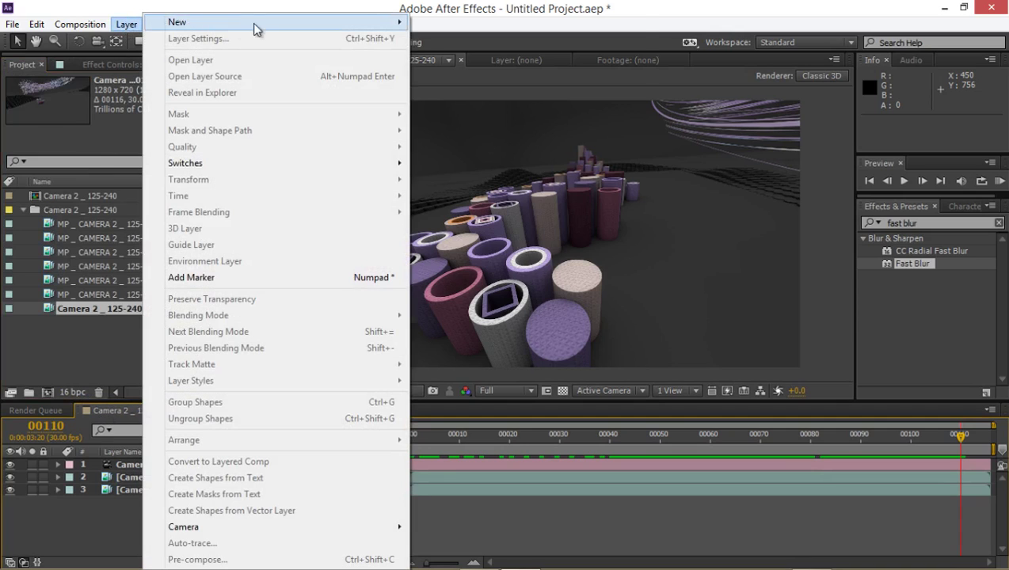
mouse_move(254, 23)
left_click(488, 117)
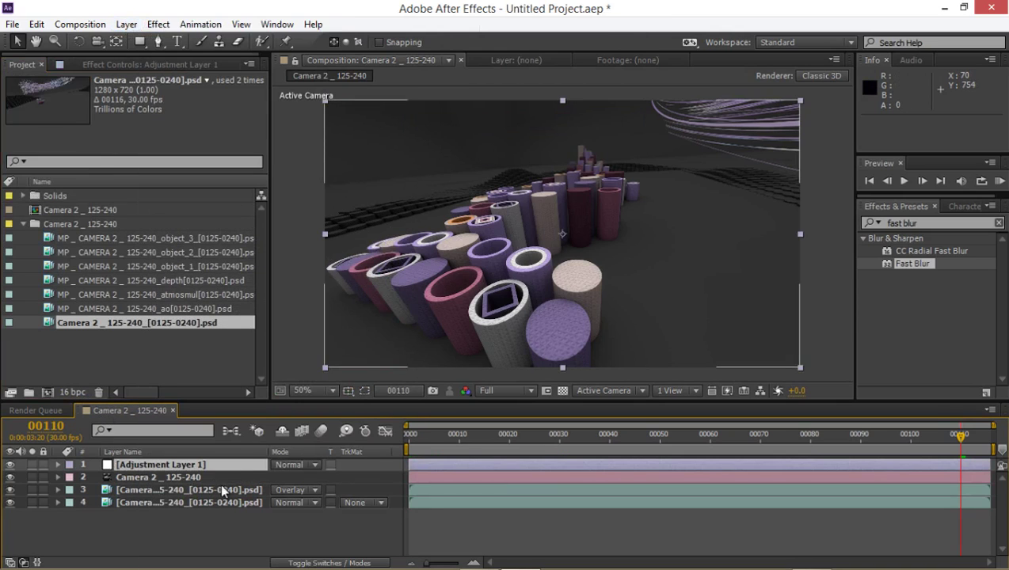
left_click_drag(194, 464, 198, 480)
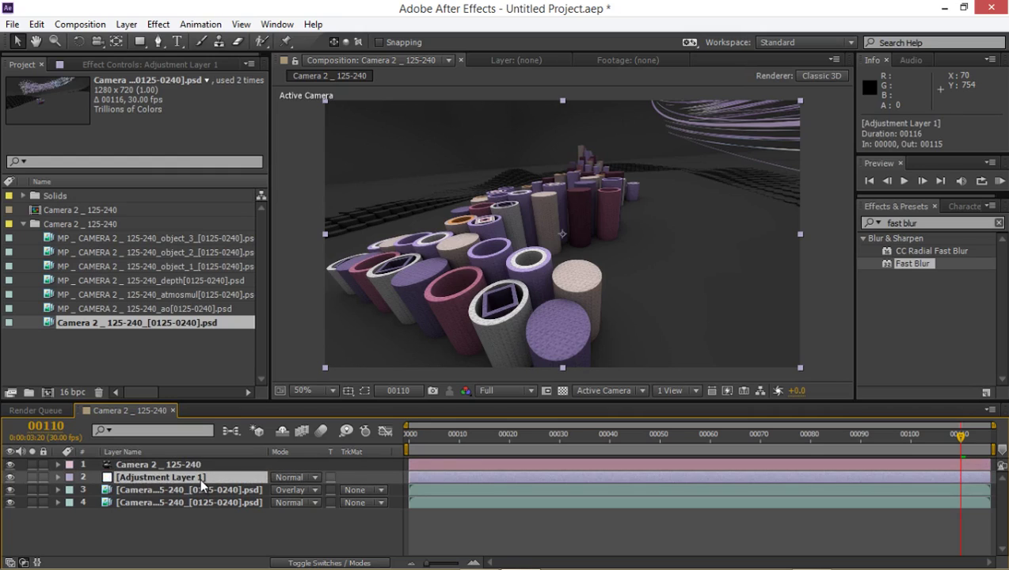
- Rename the adjustment layer as CC for KURD Cloner
key("Return")
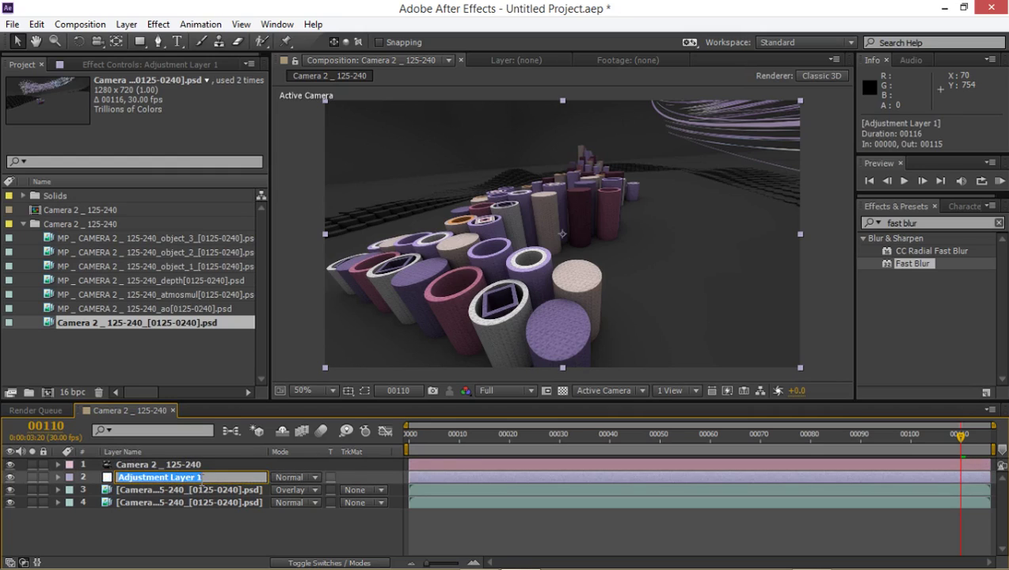
type("CC for KURD")
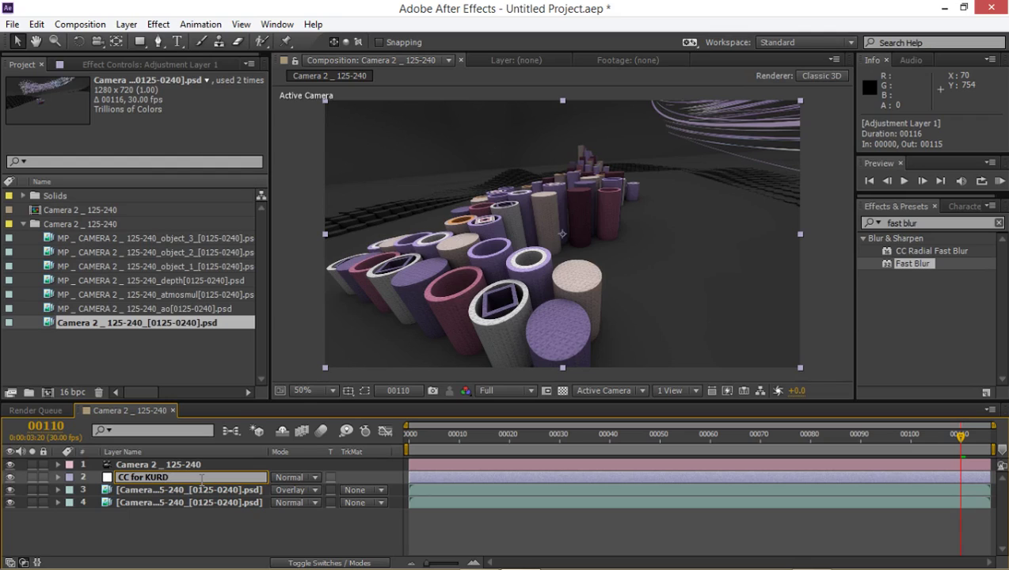
type("er")
key("Return")
- Find the Hue/Saturation effect and apply it to the CC for KURD Cloner layer
left_click(941, 224)
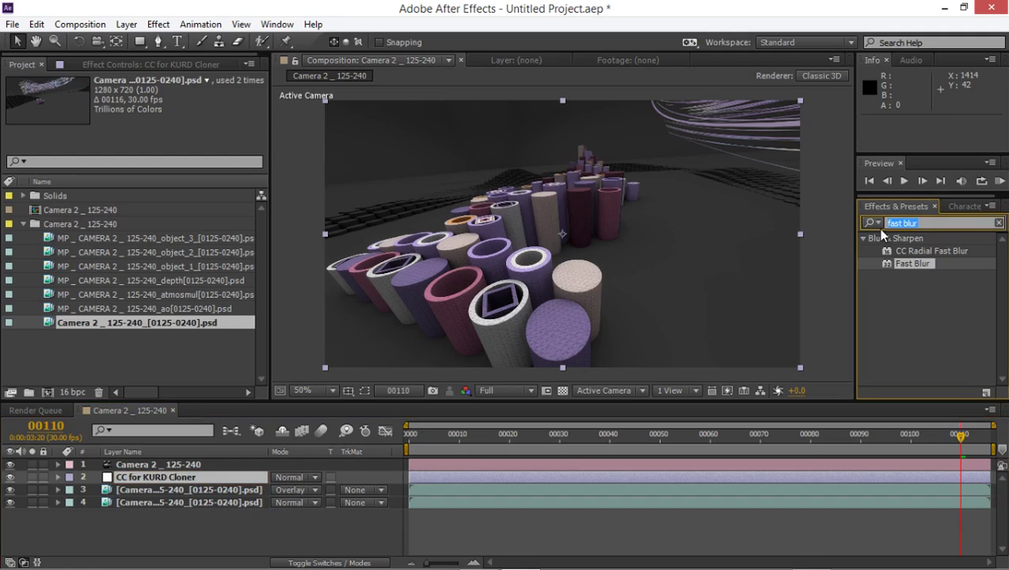
type("hue")
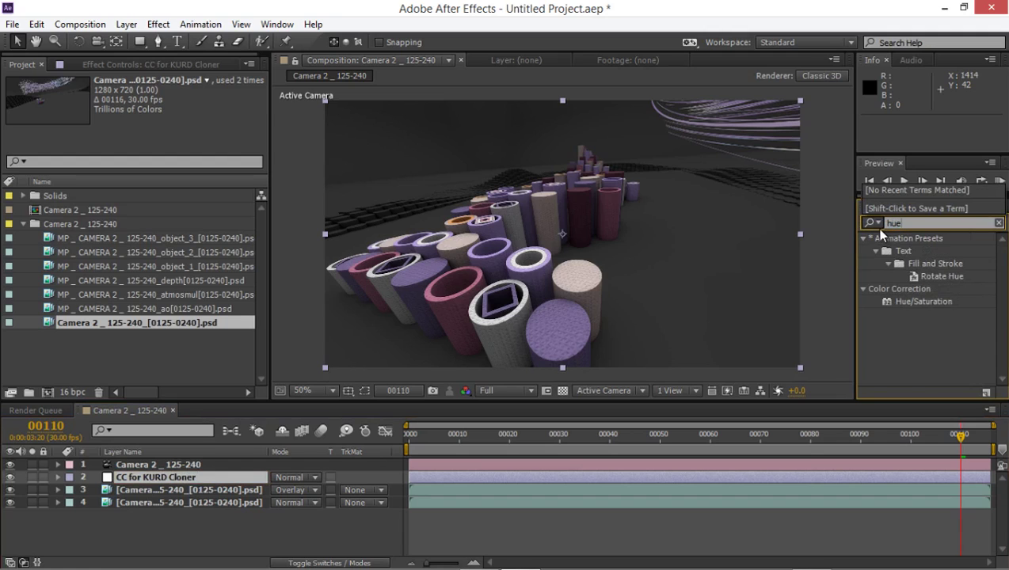
left_click_drag(891, 305, 175, 469)
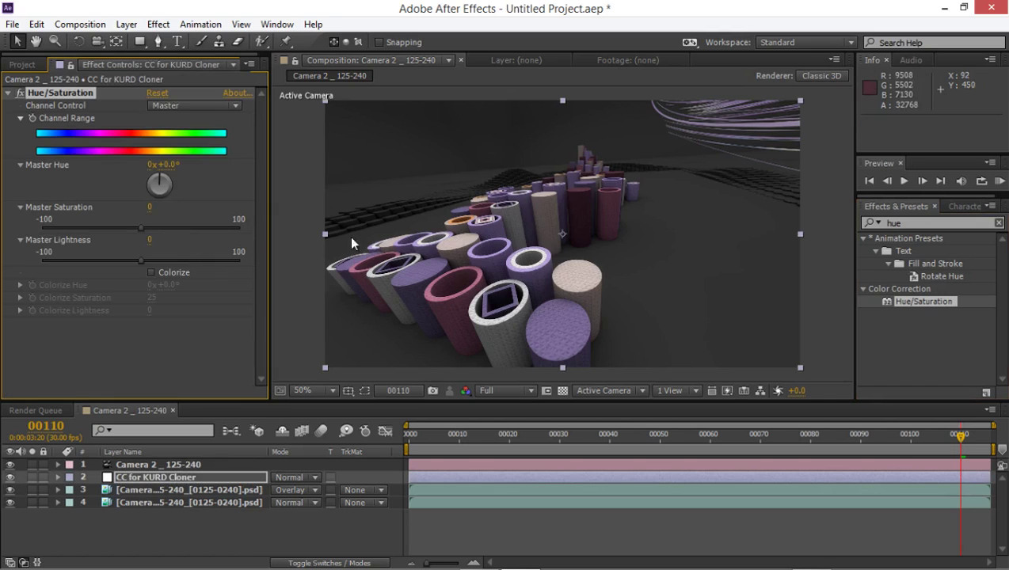
- Shift the Master Hue of the CC for KURD Cloner layer's Hue/Saturation effect to +267°
scroll(370, 258, "up", 2)
left_click_drag(370, 257, 412, 194)
scroll(416, 196, "down", 2)
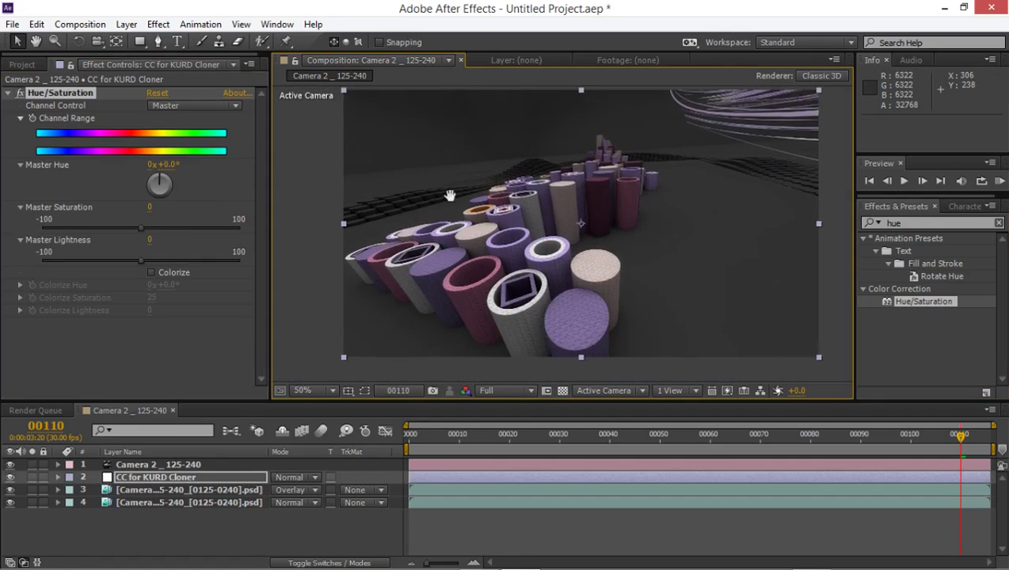
scroll(430, 216, "up", 2)
left_click_drag(409, 258, 444, 208)
mouse_move(162, 183)
left_mouse_down()
mouse_move(176, 186)
mouse_move(150, 194)
mouse_move(146, 182)
left_mouse_up()
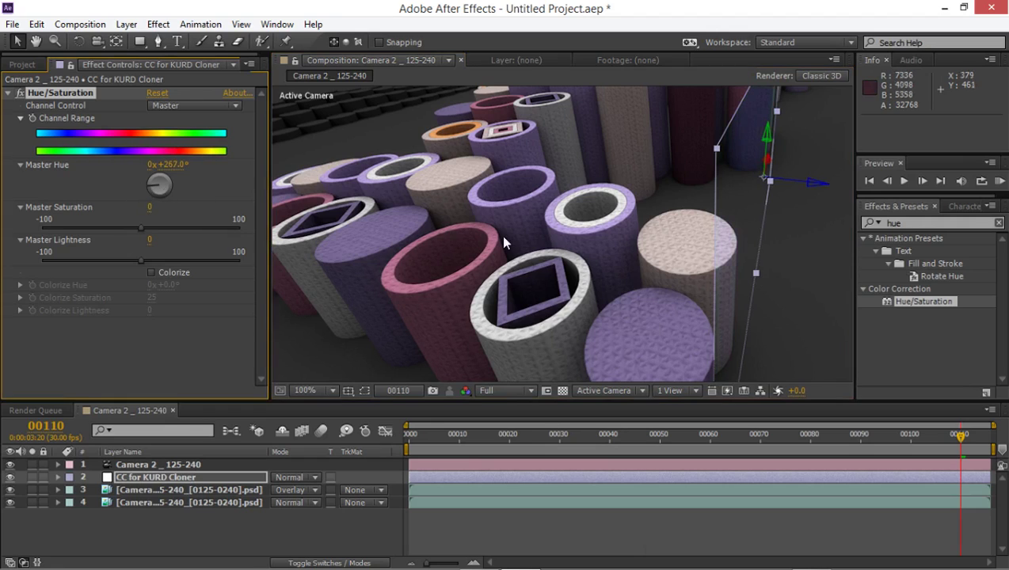
- Turn off the 3D layer switch of the CC for KURD Cloner adjustment layer and inspect the cylinders up close
scroll(458, 236, "down", 2)
left_click(222, 474)
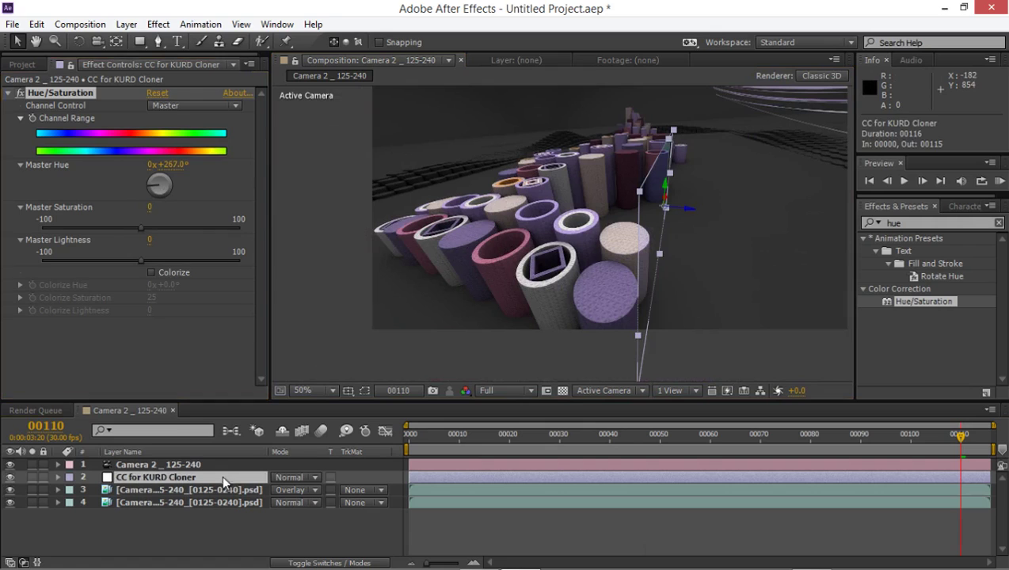
left_click(320, 562)
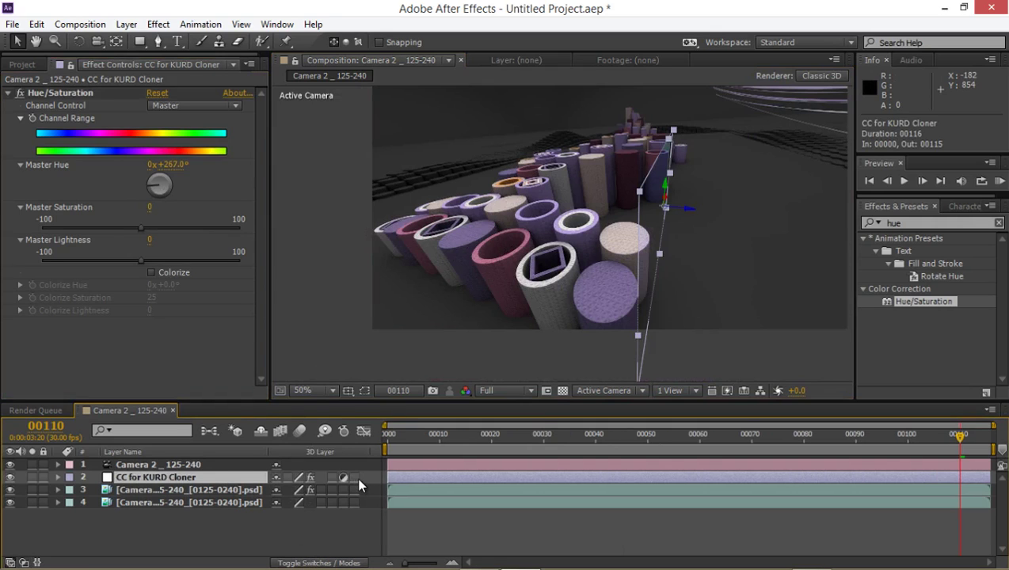
left_click(354, 477)
scroll(381, 226, "up", 2)
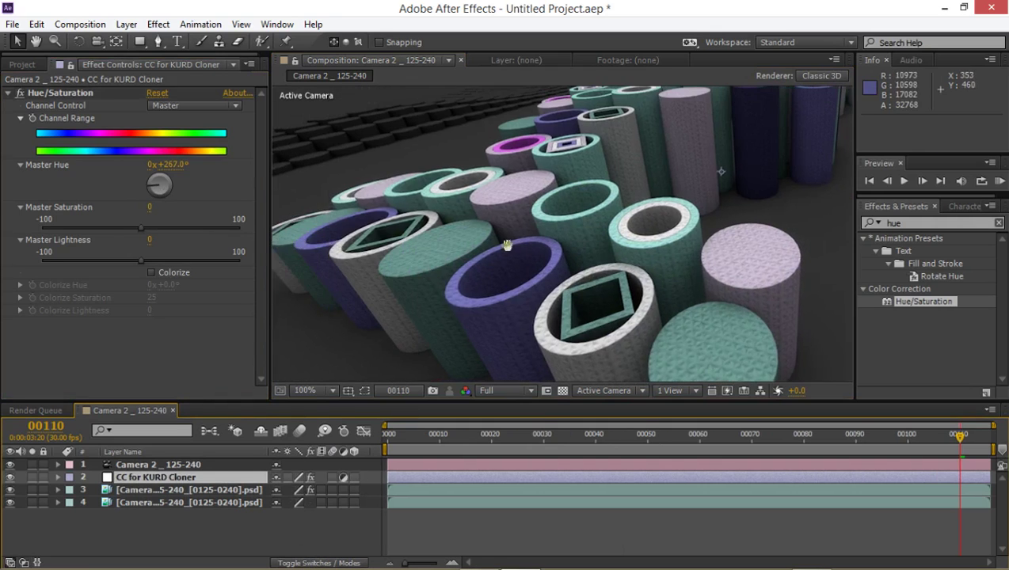
- Set the Master Hue on CC for KURD Cloner to -43° and preview the composition back to frame 12
left_click_drag(155, 182, 192, 195)
scroll(479, 209, "down", 2)
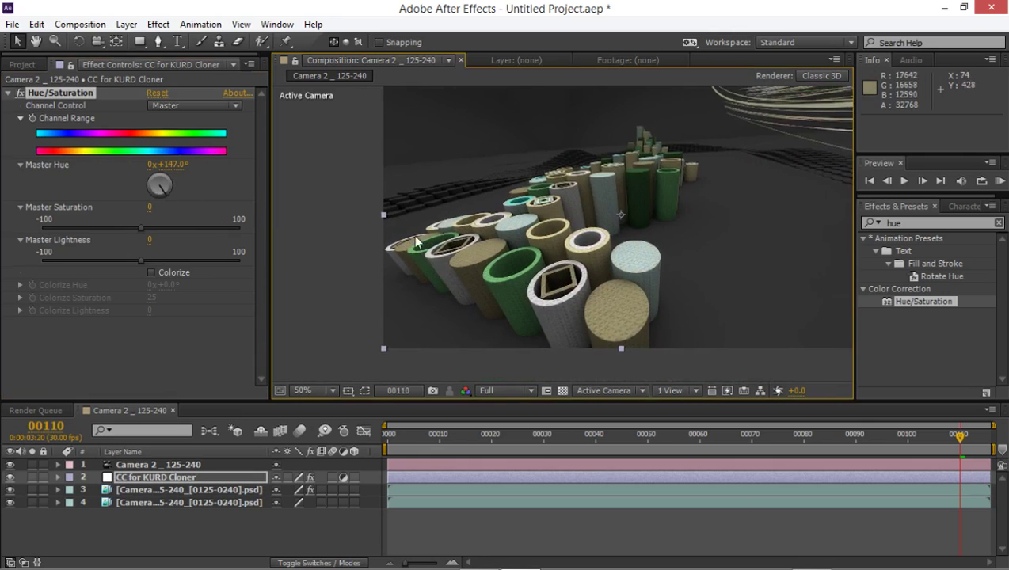
scroll(475, 206, "up", 2)
scroll(491, 226, "down", 2)
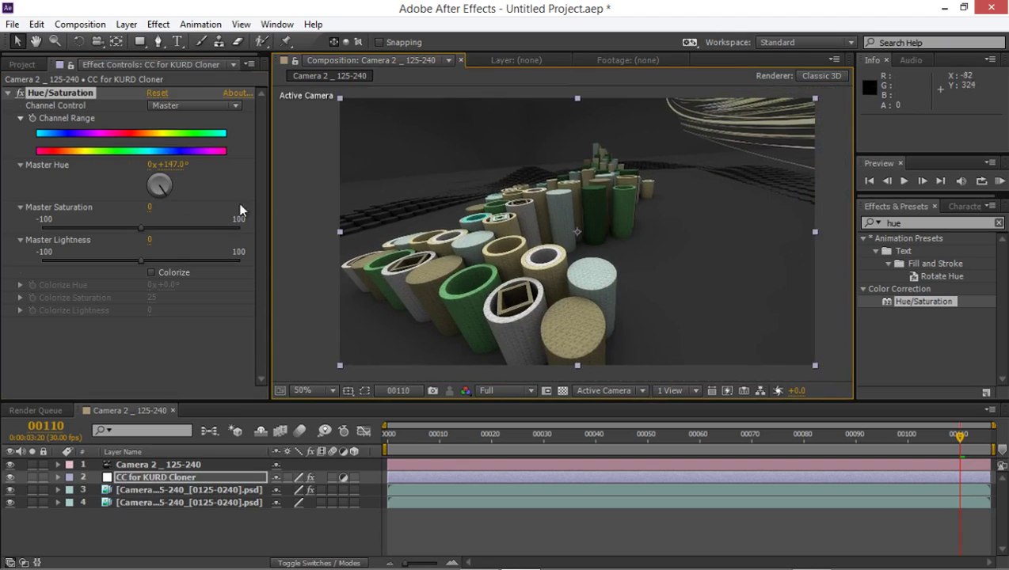
left_click_drag(172, 180, 152, 181)
left_click(1, 158)
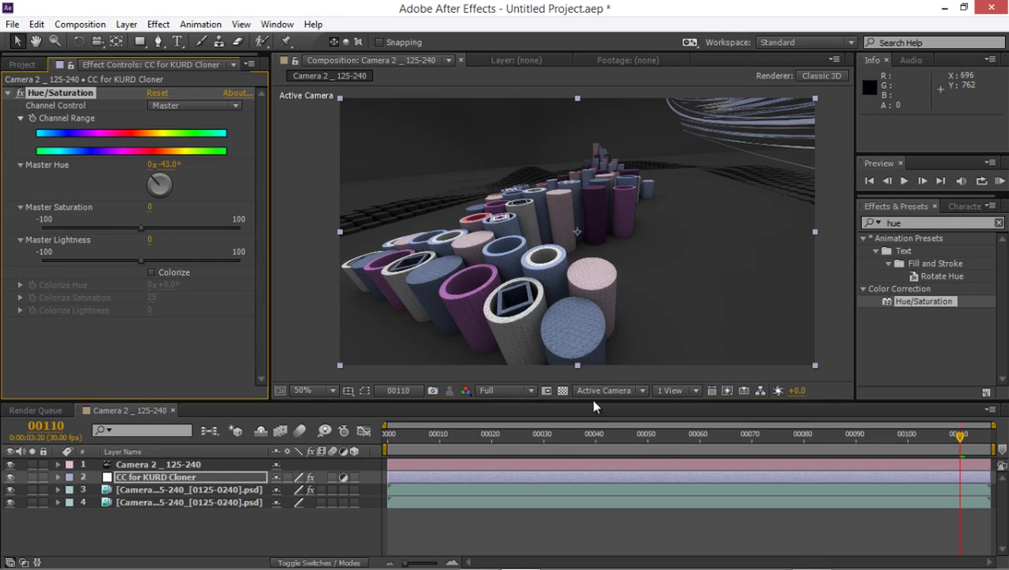
left_click_drag(463, 448, 453, 422)
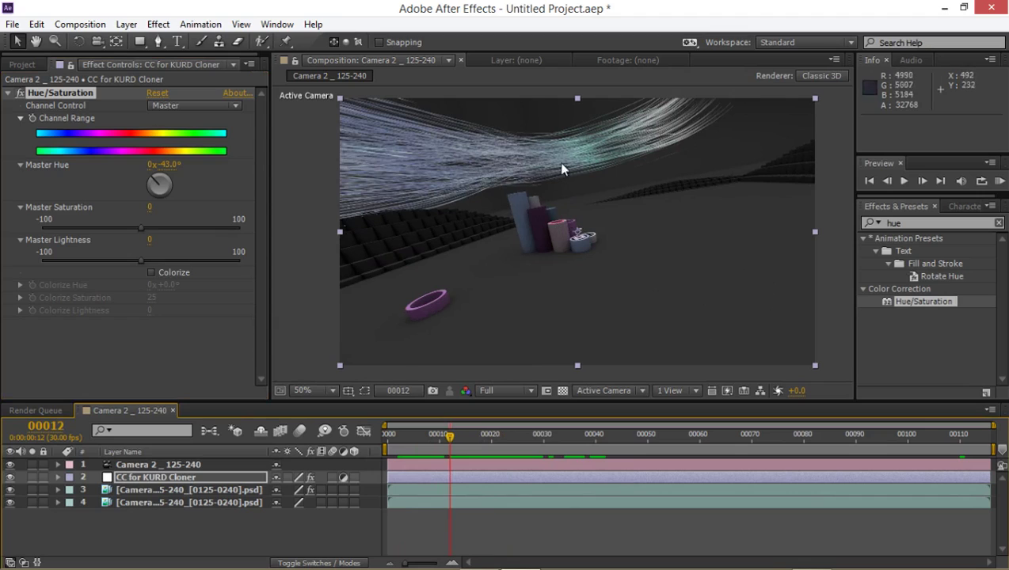
left_click(23, 94)
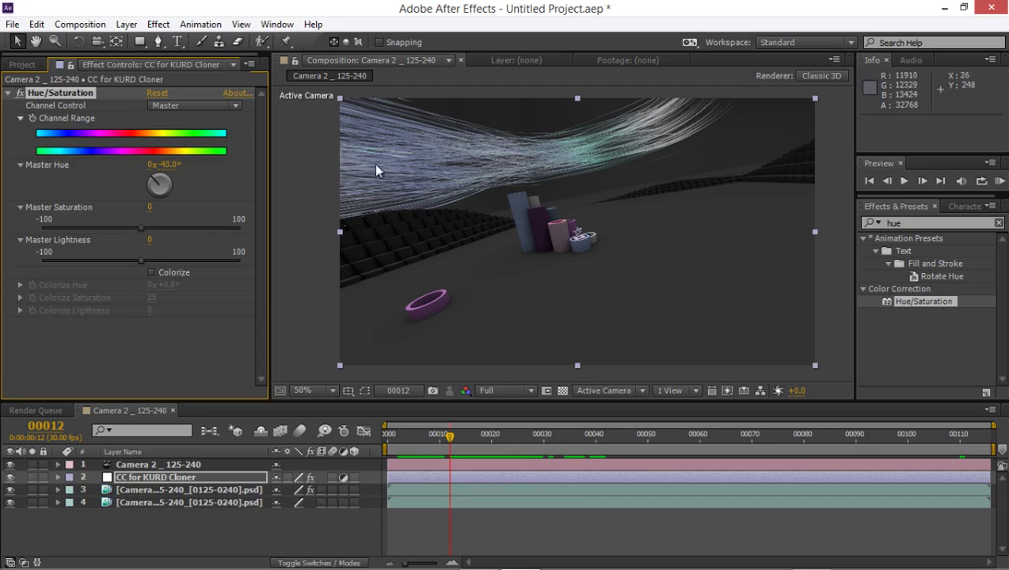
- Add the object_3 pass sequence to the composition directly above the CC for KURD Cloner layer
left_click(181, 474)
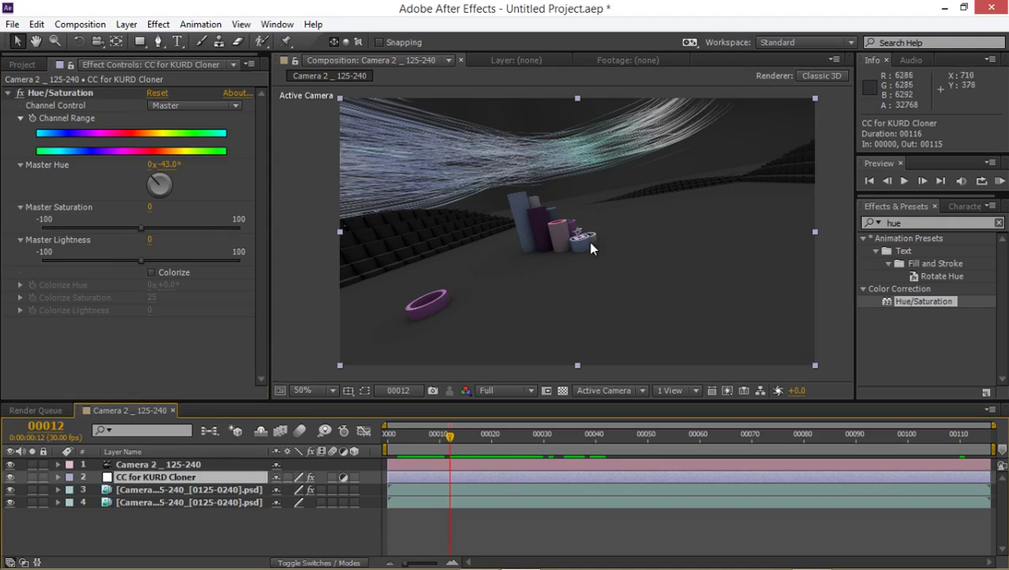
left_click(19, 65)
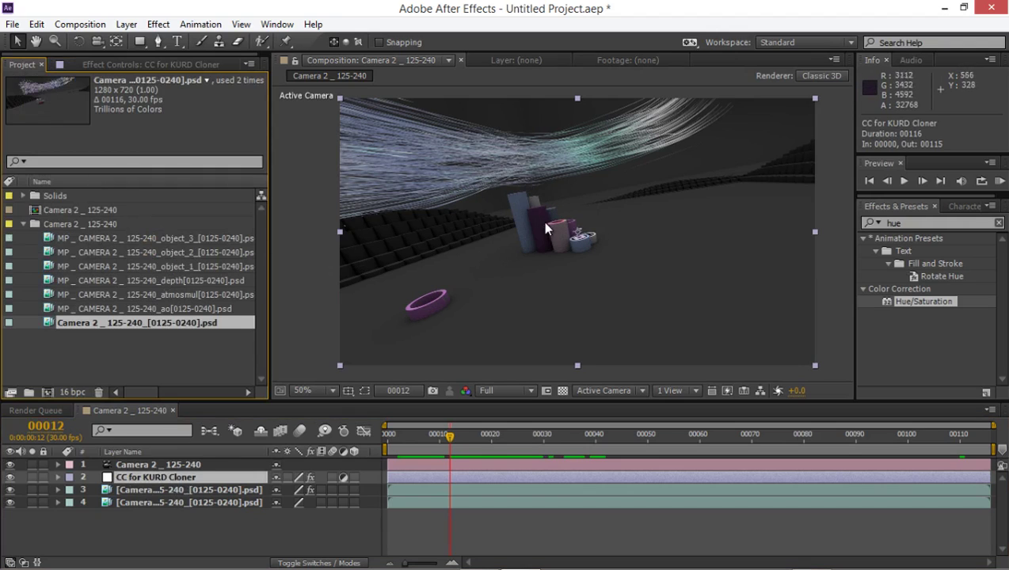
left_click(191, 252)
left_click(200, 237)
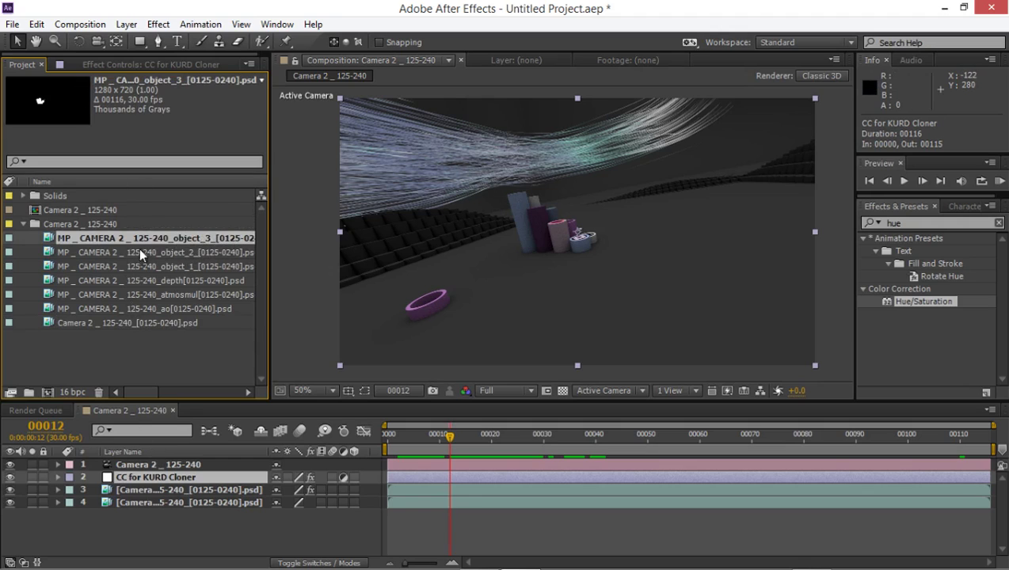
left_click_drag(149, 238, 130, 480)
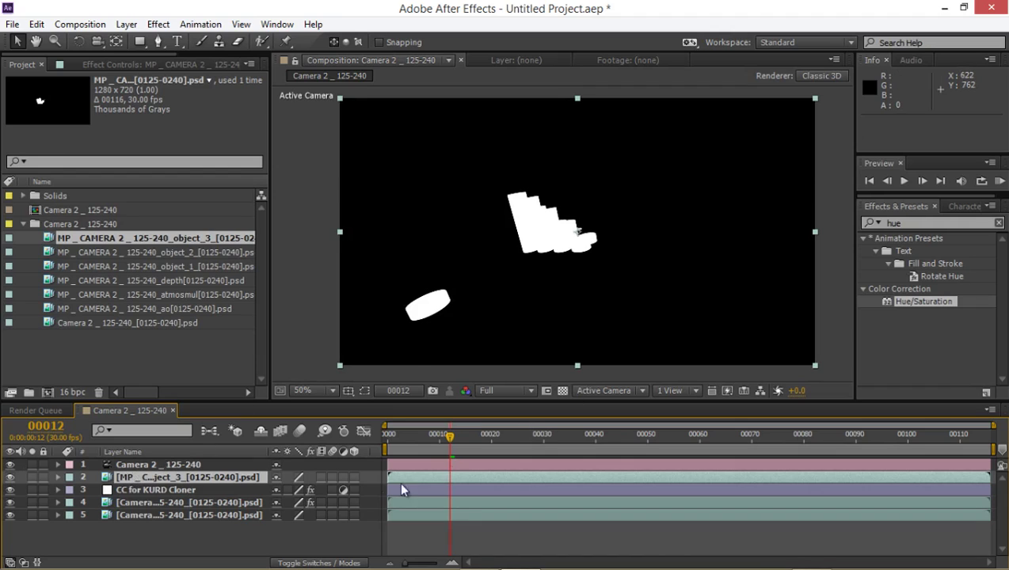
- Use the object_3 pass as a luma matte for CC for KURD Cloner, and briefly show the matte layer to check it
left_click(190, 491)
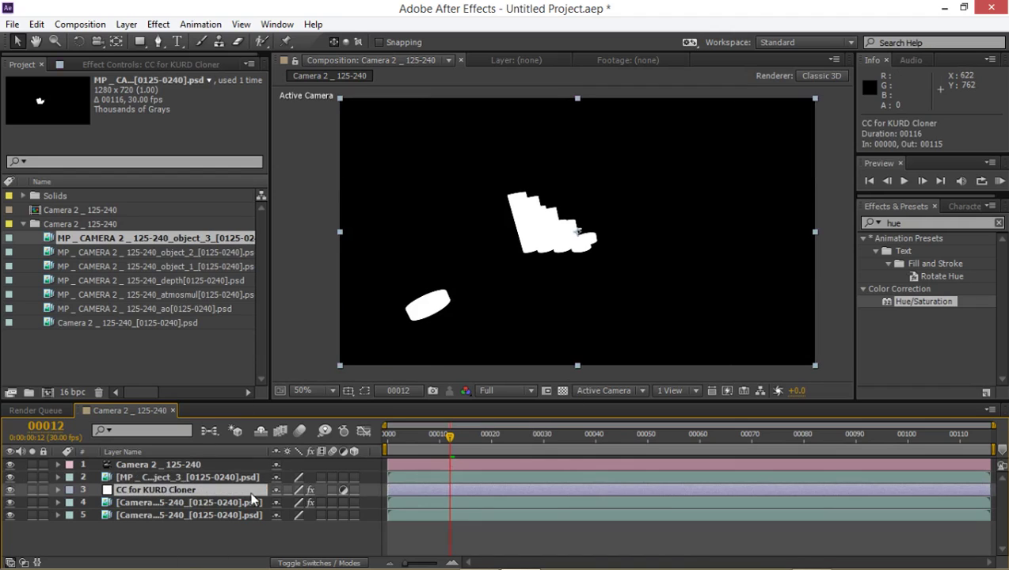
left_click(315, 563)
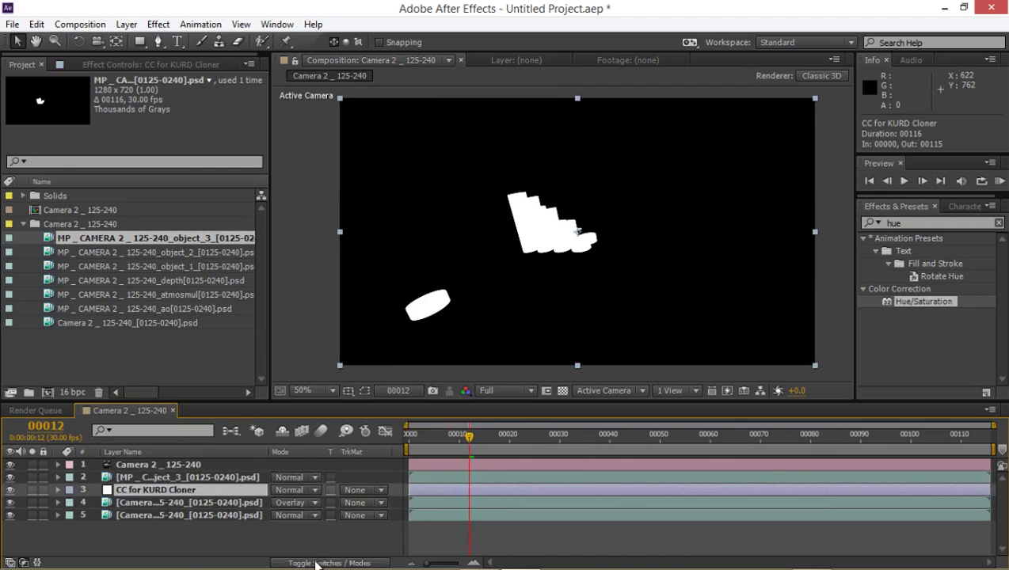
left_click(353, 489)
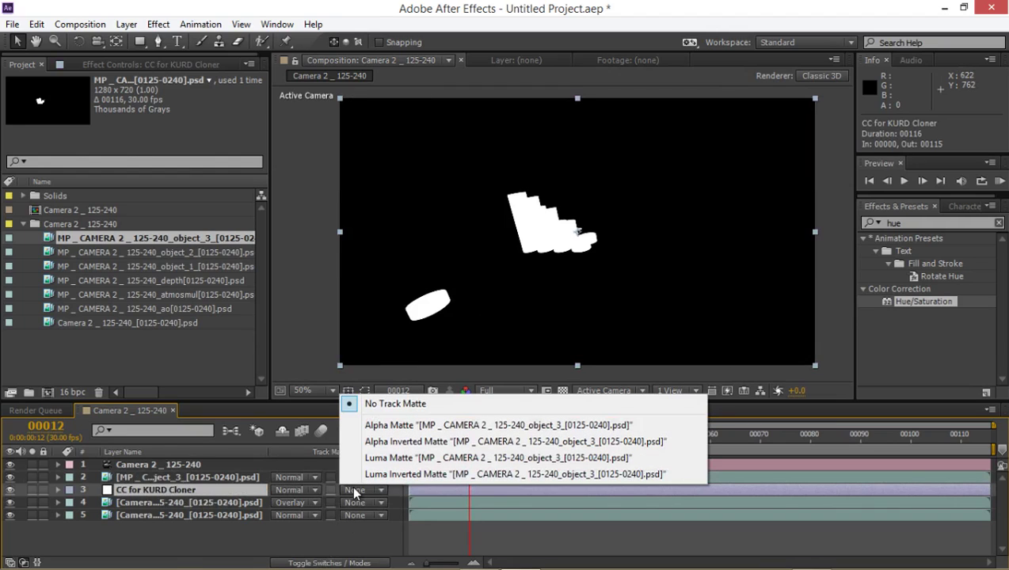
left_click(388, 458)
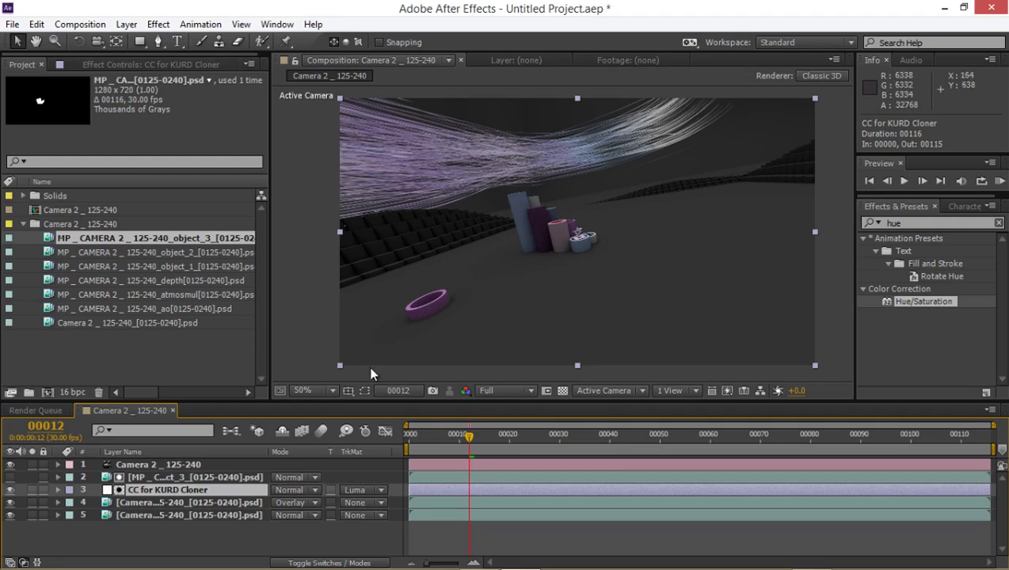
left_click(214, 477)
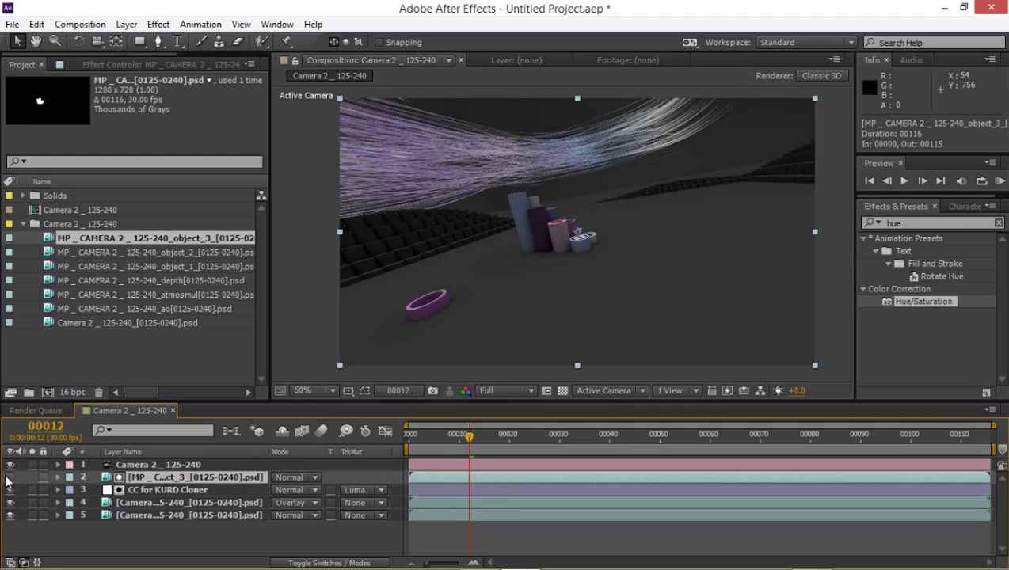
left_click(7, 477)
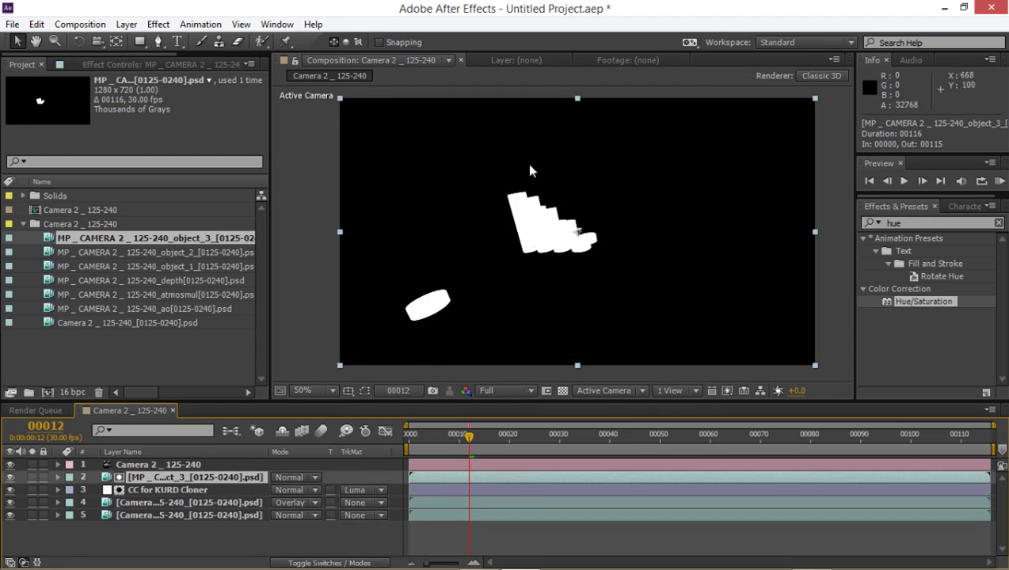
left_click(9, 478)
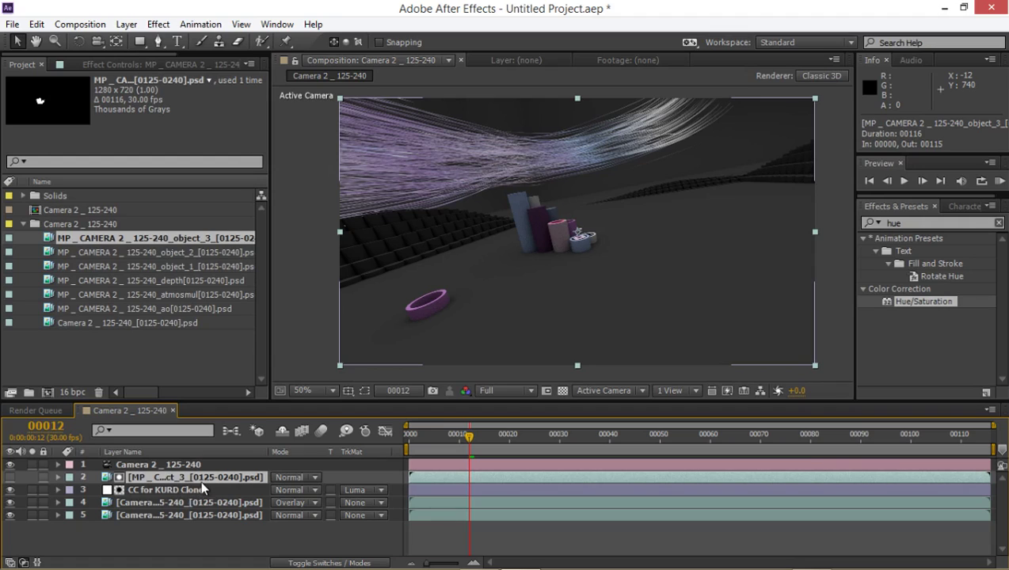
- Rename the object_3 layer as Matte for cc and preview the composition through to frame 28
key("Return")
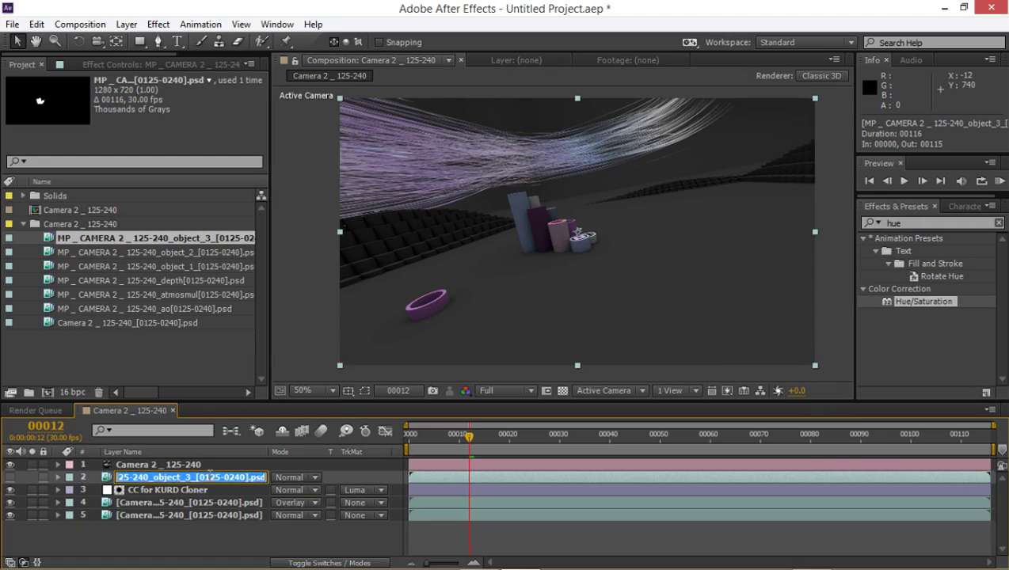
type("Matte for cc")
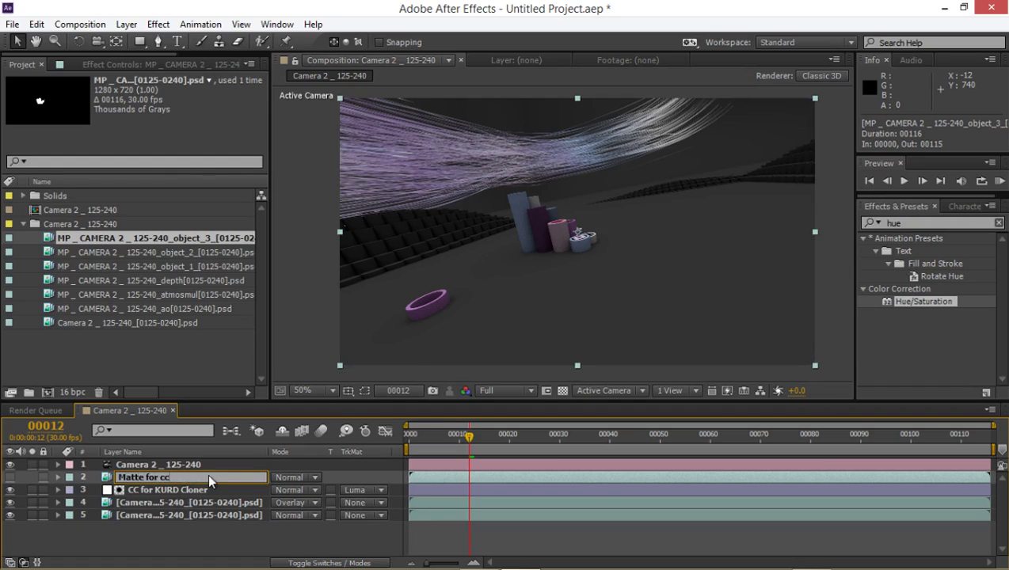
key("Return")
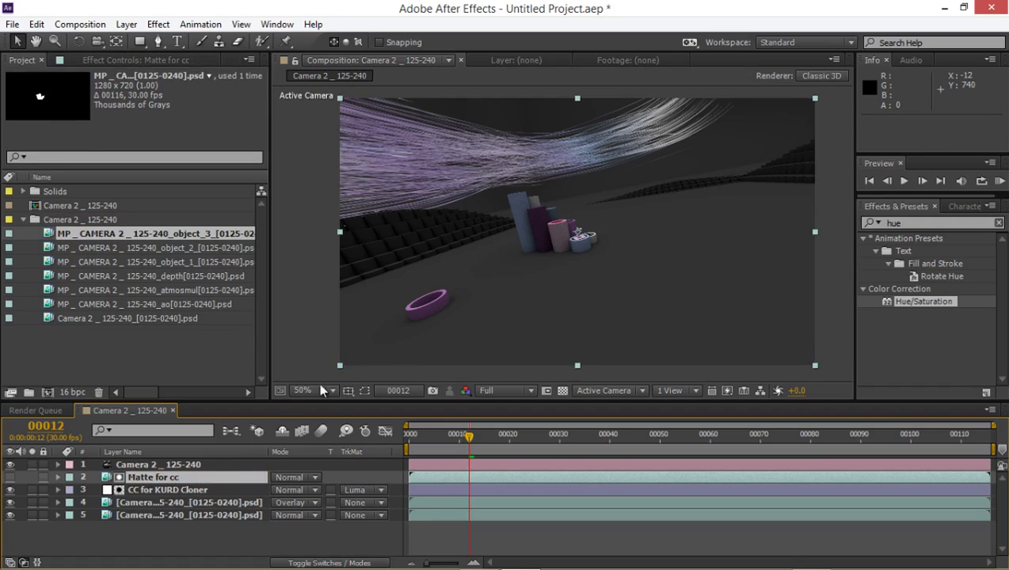
left_click_drag(468, 434, 412, 472)
left_click_drag(488, 465, 547, 444)
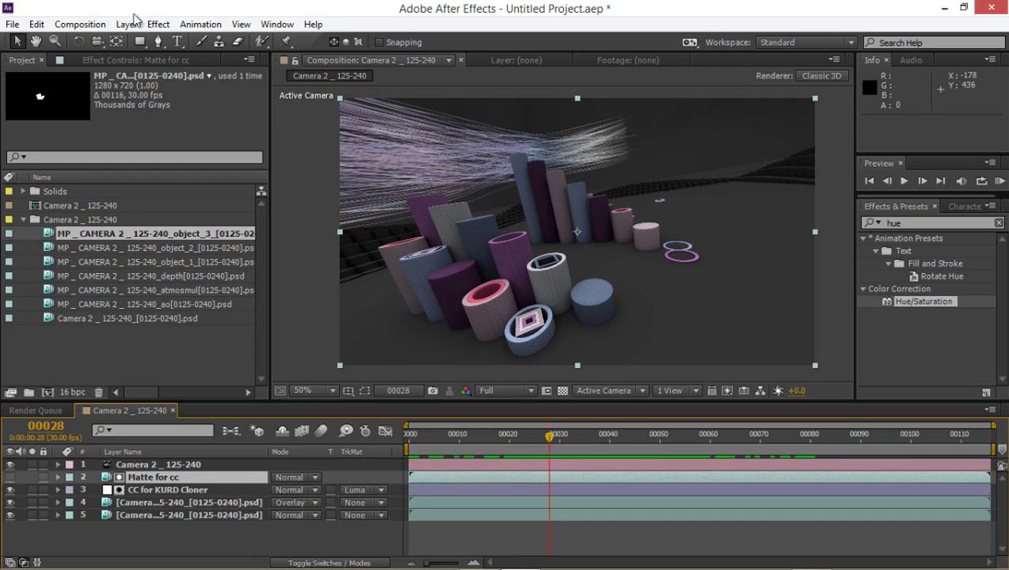
- Add another adjustment layer at the top of the layer stack and rename it as Desat
left_click(130, 23)
mouse_move(243, 24)
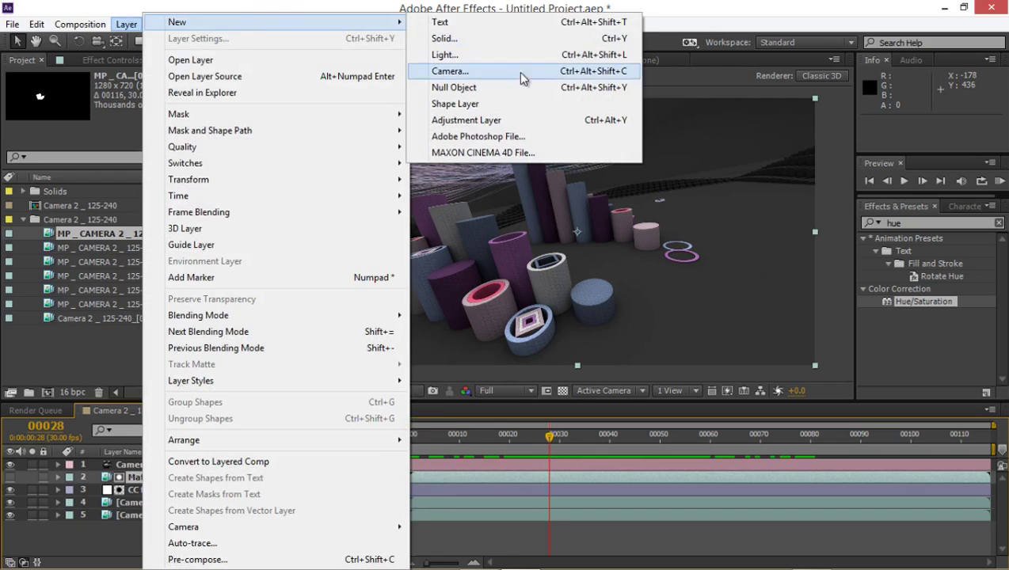
left_click(514, 119)
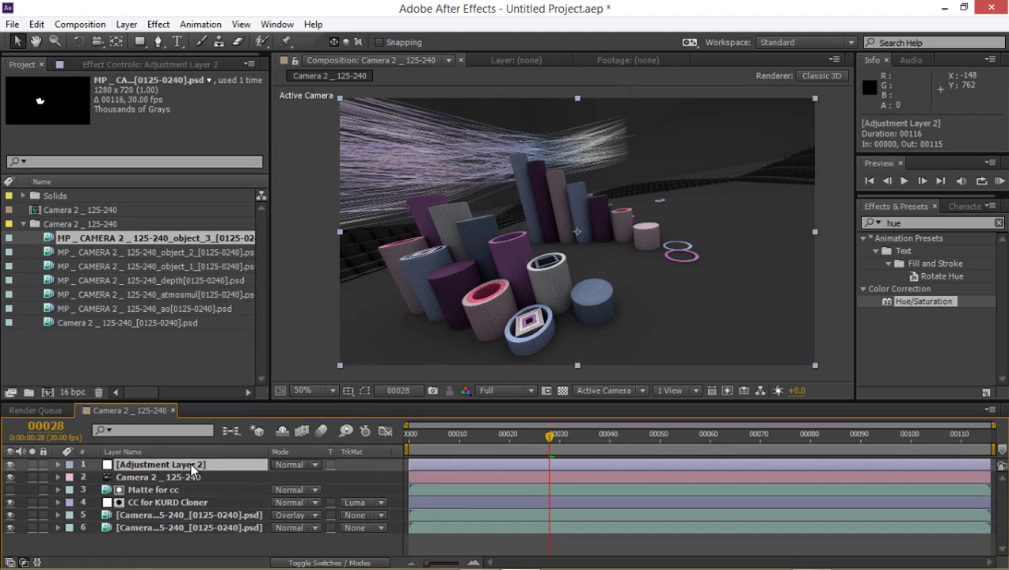
key("Return")
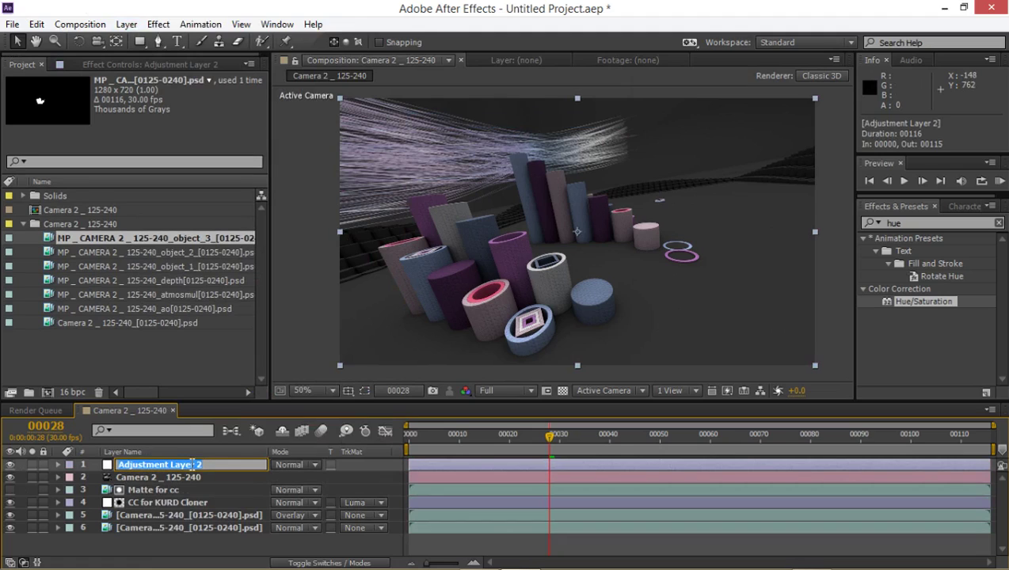
type("Desat")
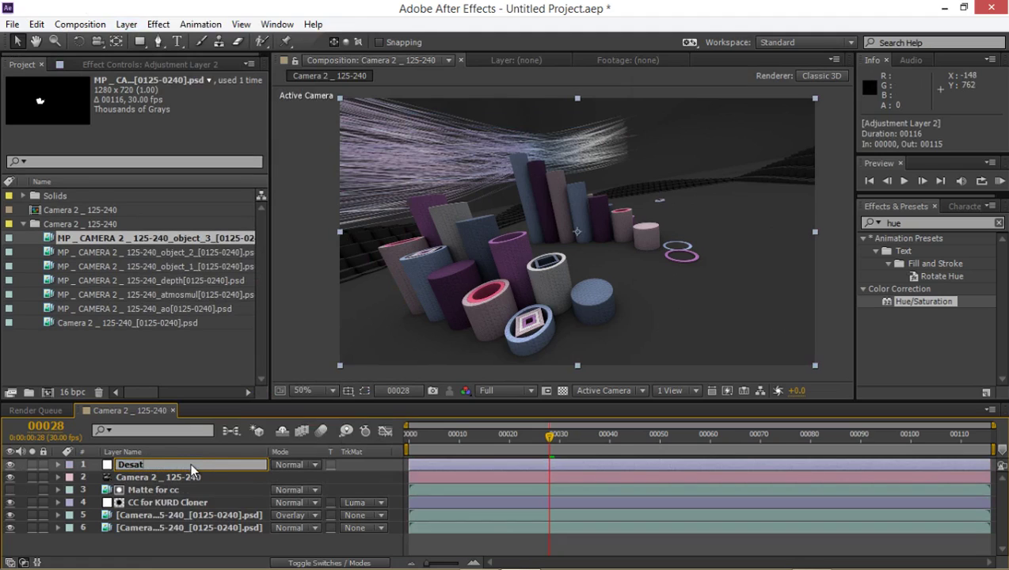
key("Return")
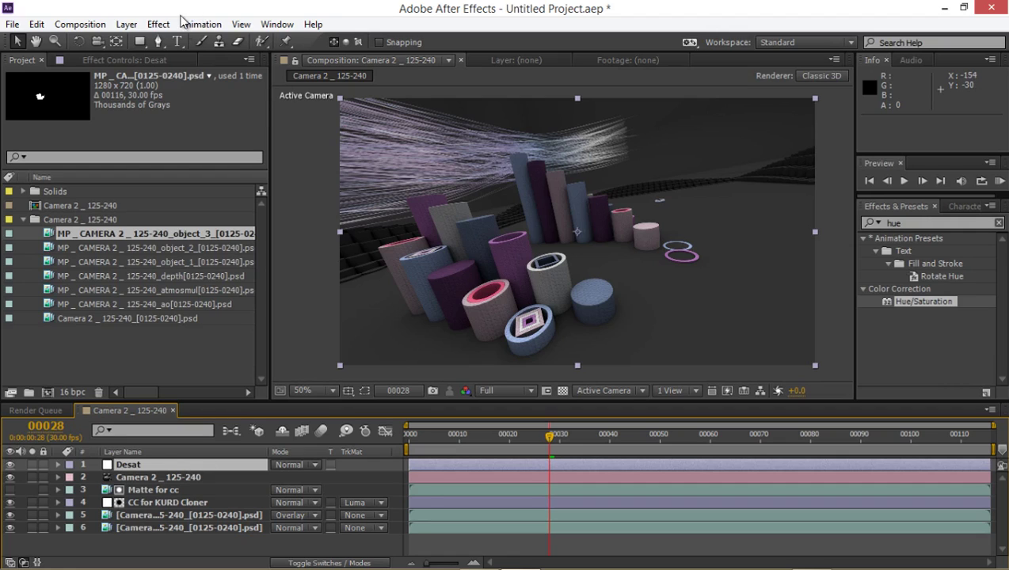
- Apply Hue/Saturation to the Desat layer with Master Saturation at -38, and preview the composition through to frame 58
left_click_drag(911, 302, 146, 462)
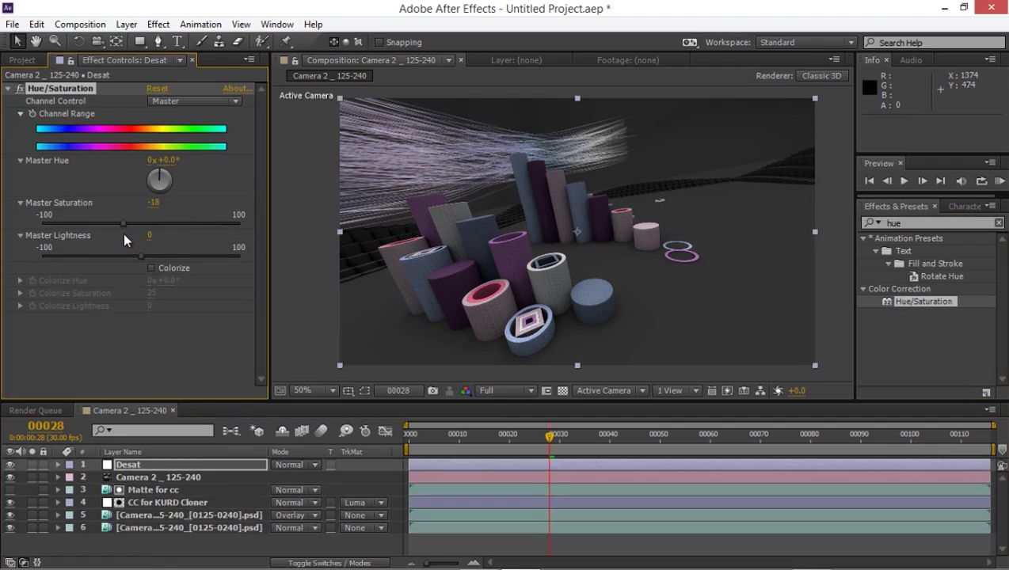
left_click_drag(122, 241, 119, 242)
left_click_drag(116, 230, 105, 231)
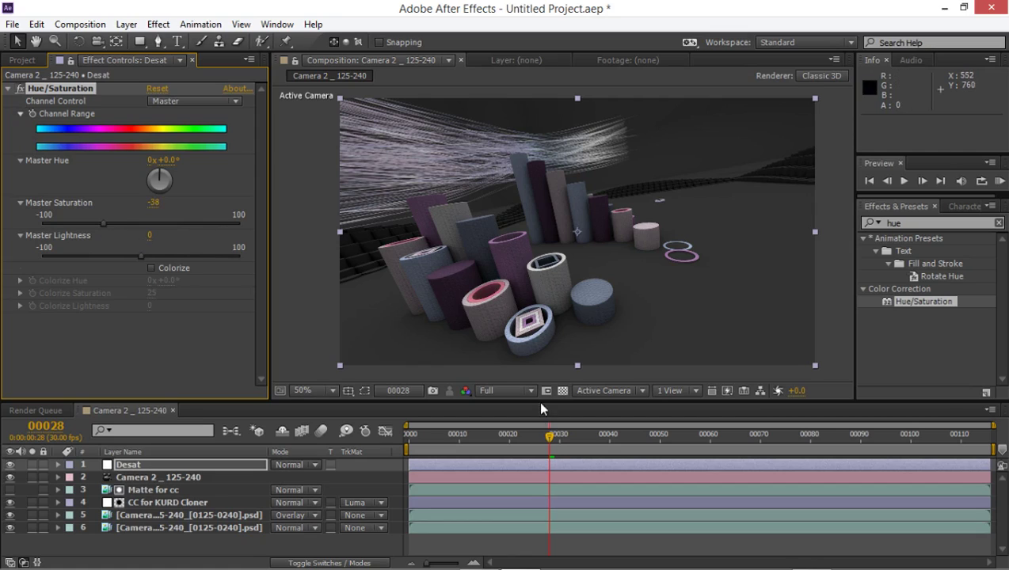
left_click_drag(507, 435, 700, 406)
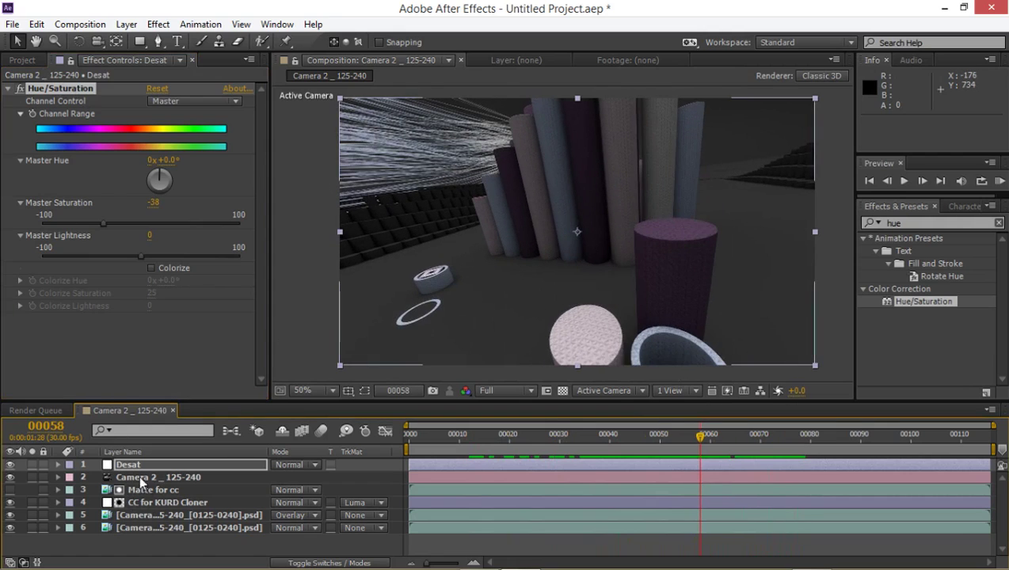
- Add the depth pass footage to the bottom of the Camera 2 composition's layer stack
left_click(22, 60)
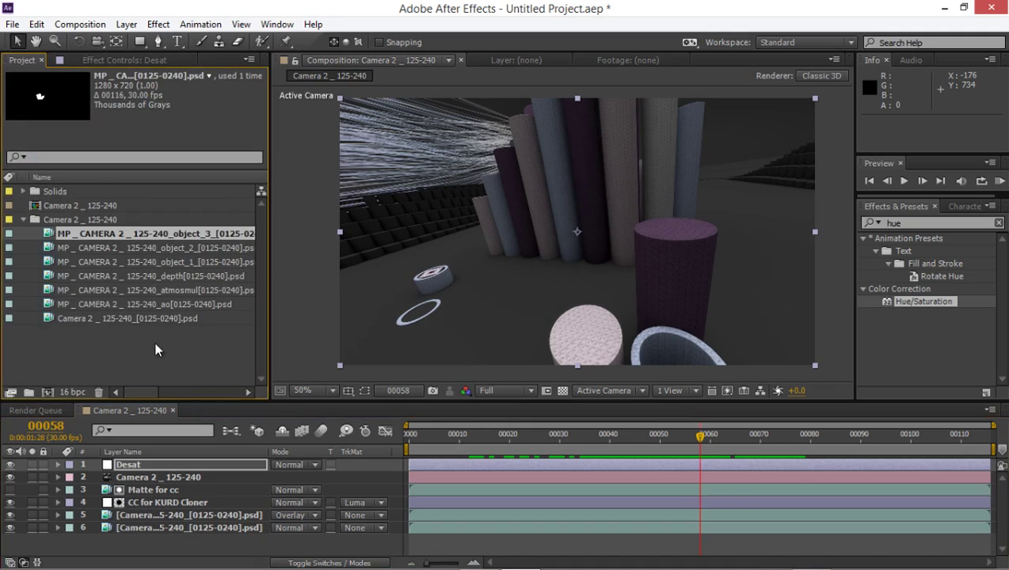
left_click(176, 277)
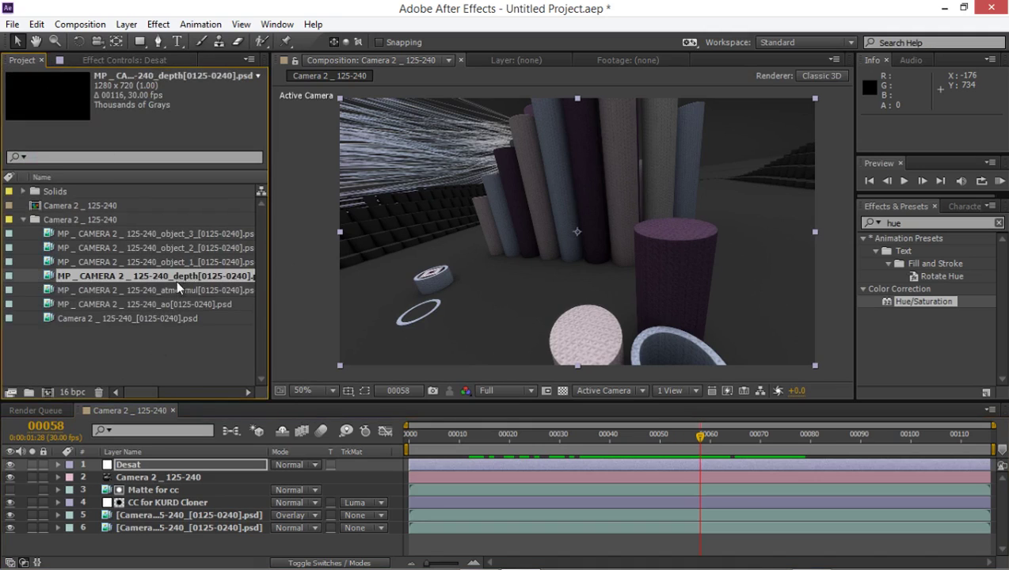
left_click_drag(156, 277, 109, 549)
- Rename the new depth pass layer as Depth map and turn off its visibility
left_click(137, 544)
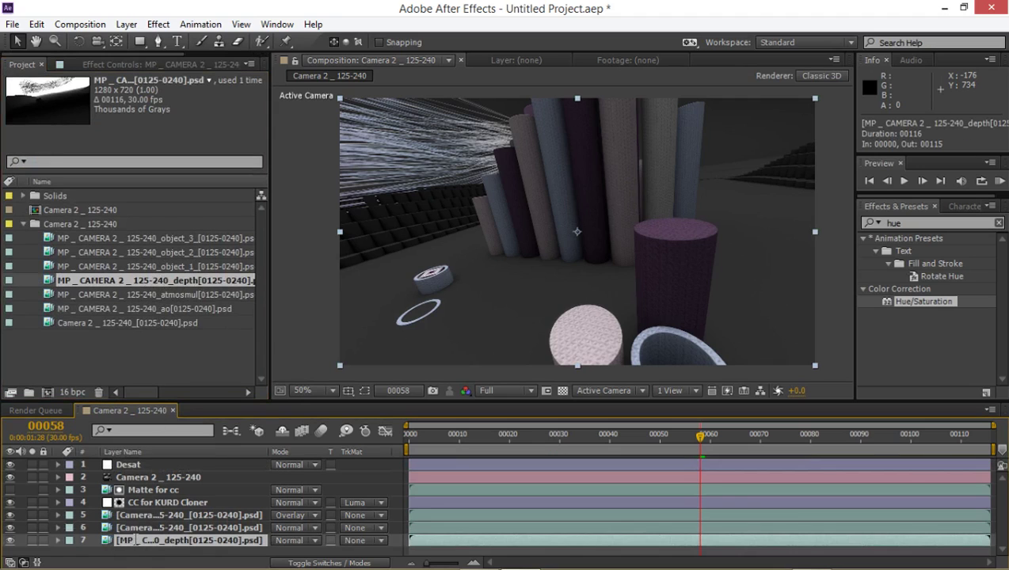
key("Return")
type("Depth map")
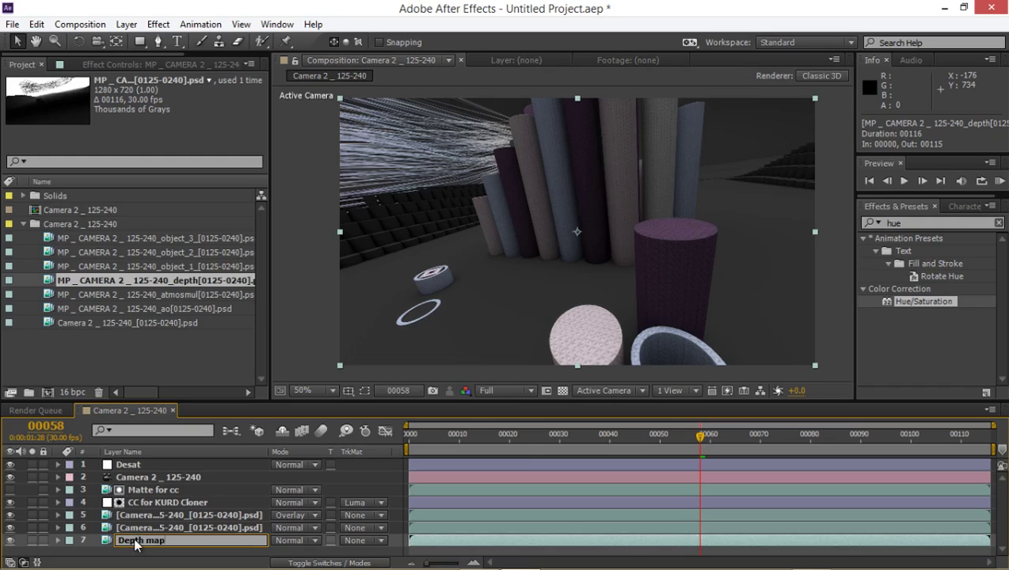
key("Return")
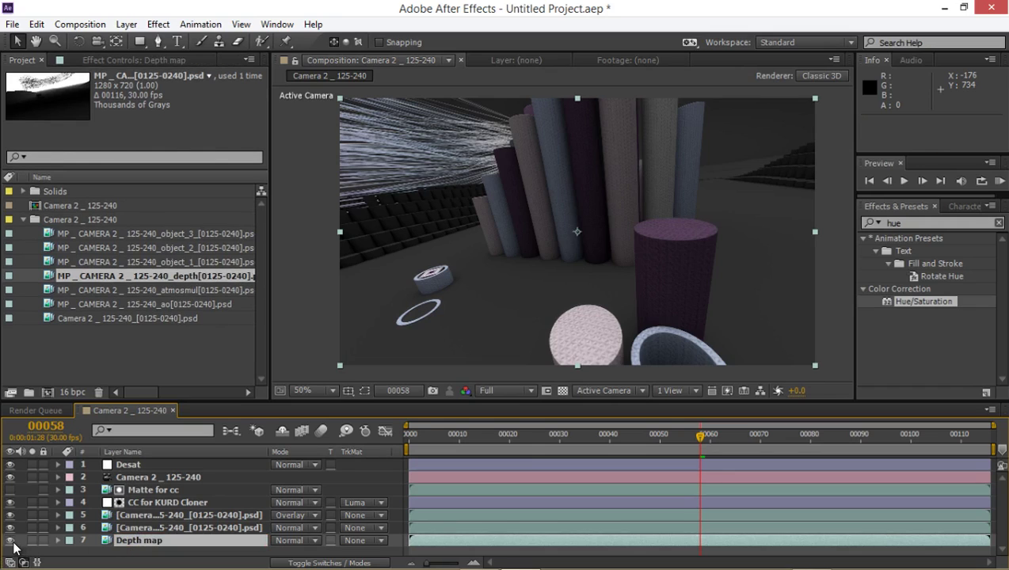
left_click(120, 545)
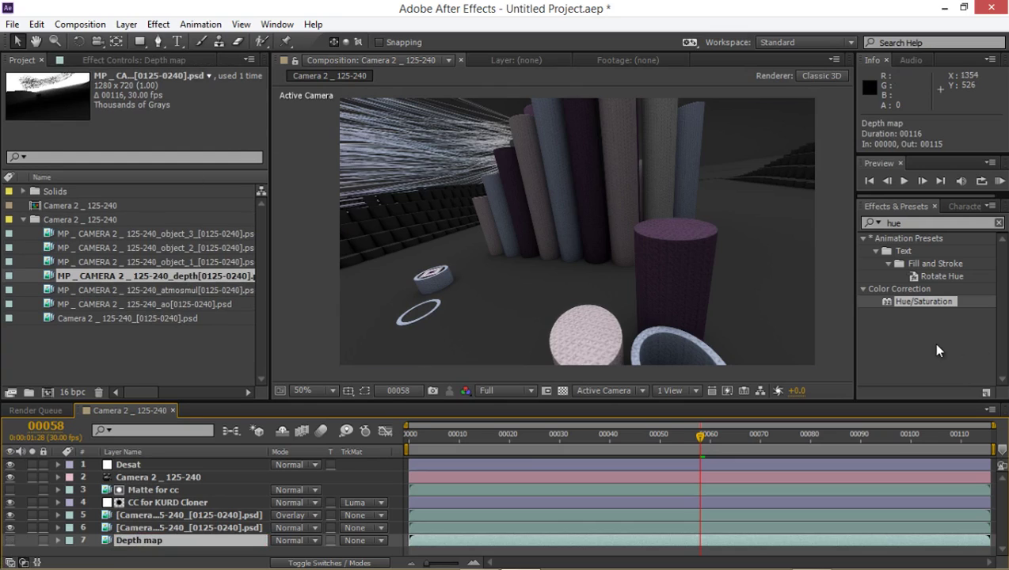
left_click(910, 223)
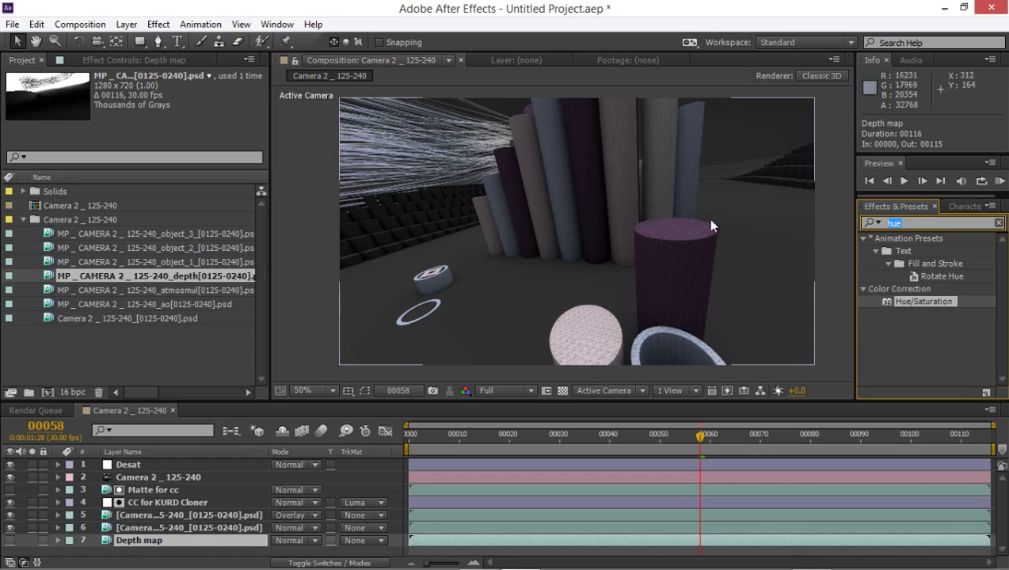
left_click(127, 24)
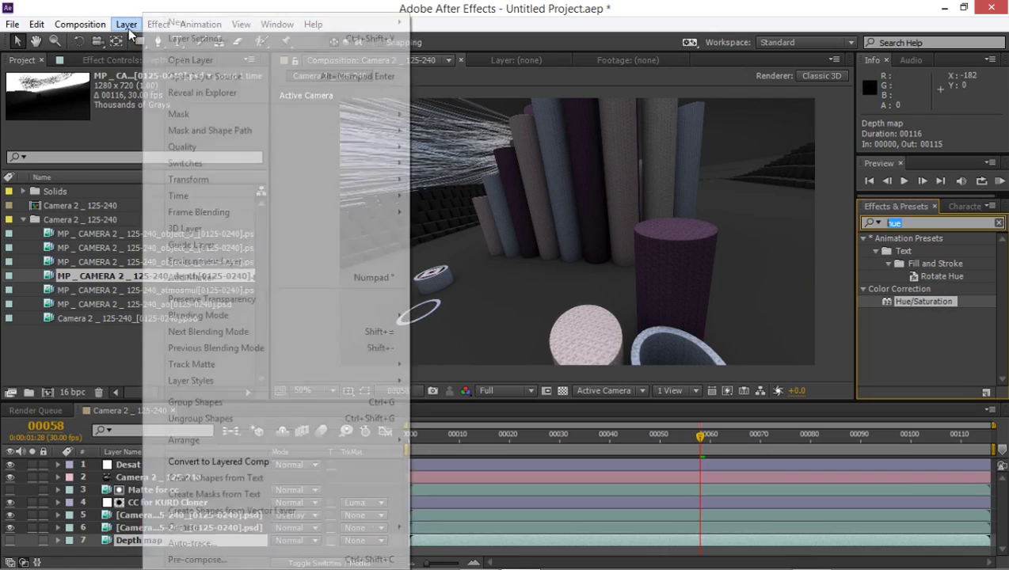
left_click(116, 6)
left_click(314, 126)
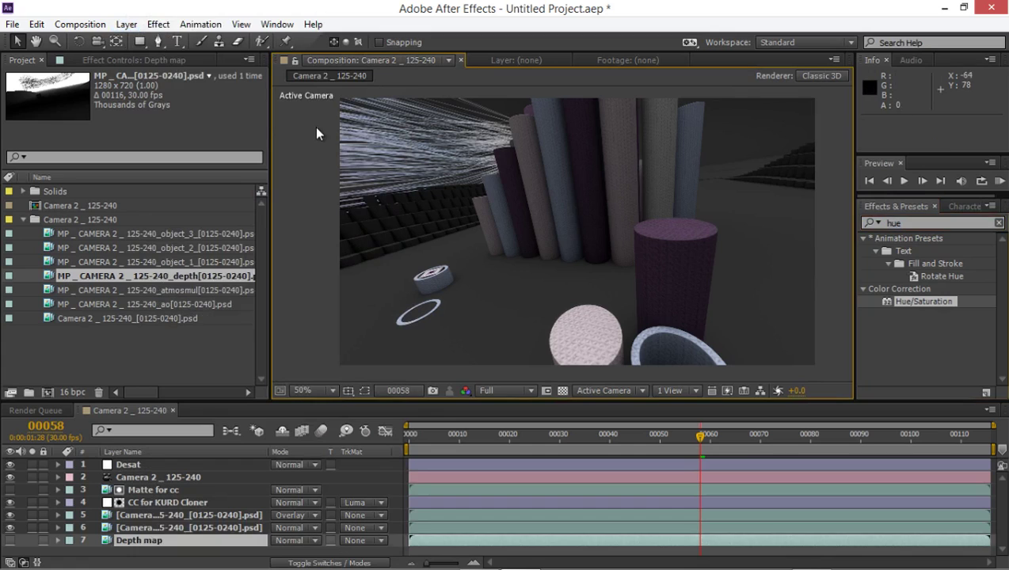
- Add a new adjustment layer at the top of the stack, rename it as DOF, and return to the composition view
left_click(127, 24)
mouse_move(194, 24)
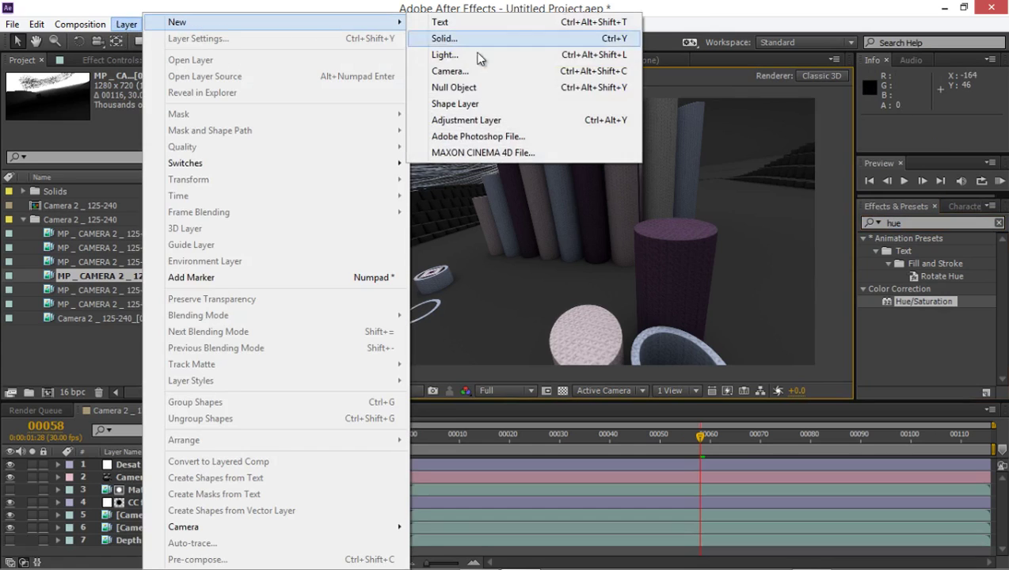
left_click(495, 121)
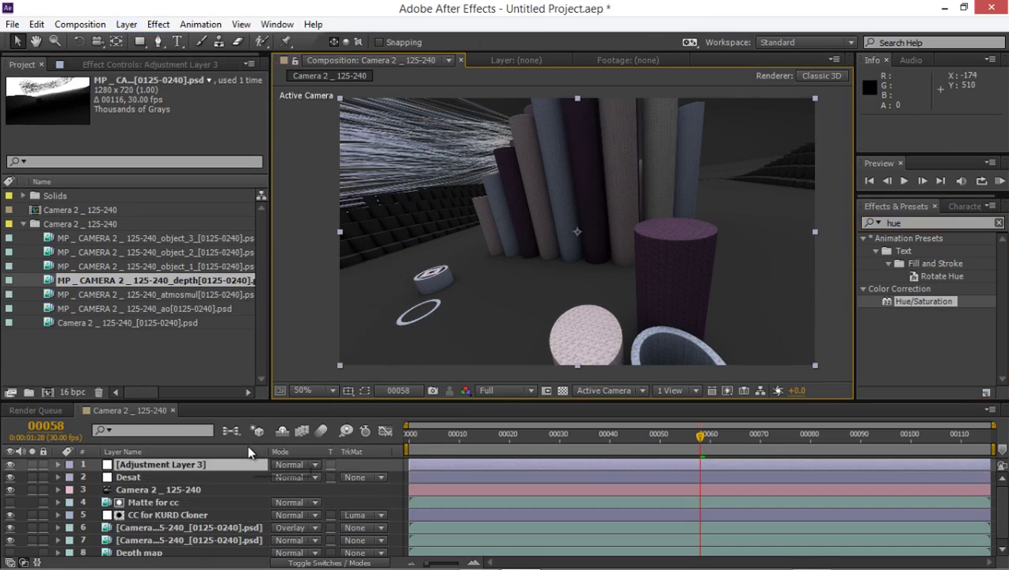
key("KP_Enter")
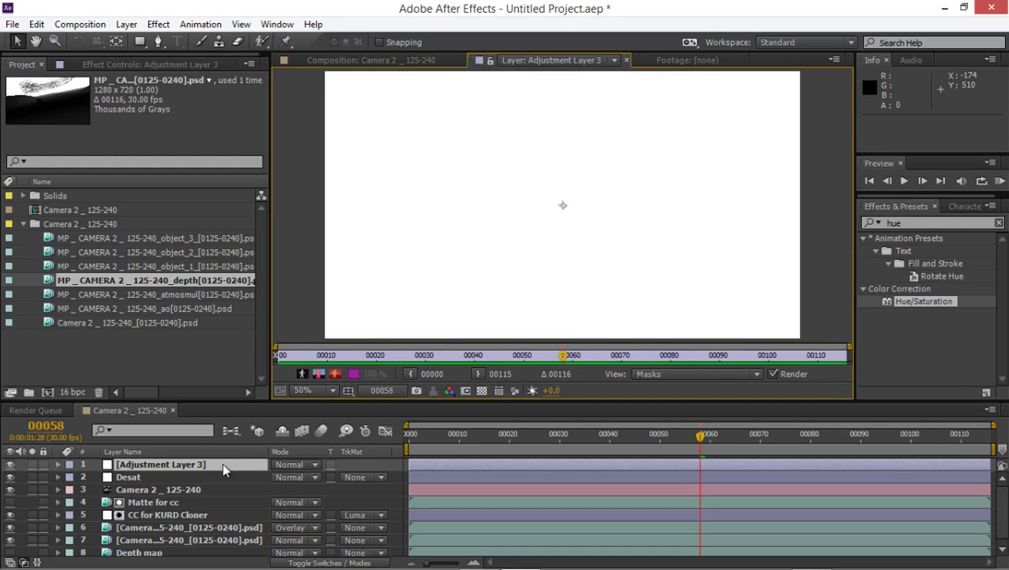
left_click(223, 463)
key("Return")
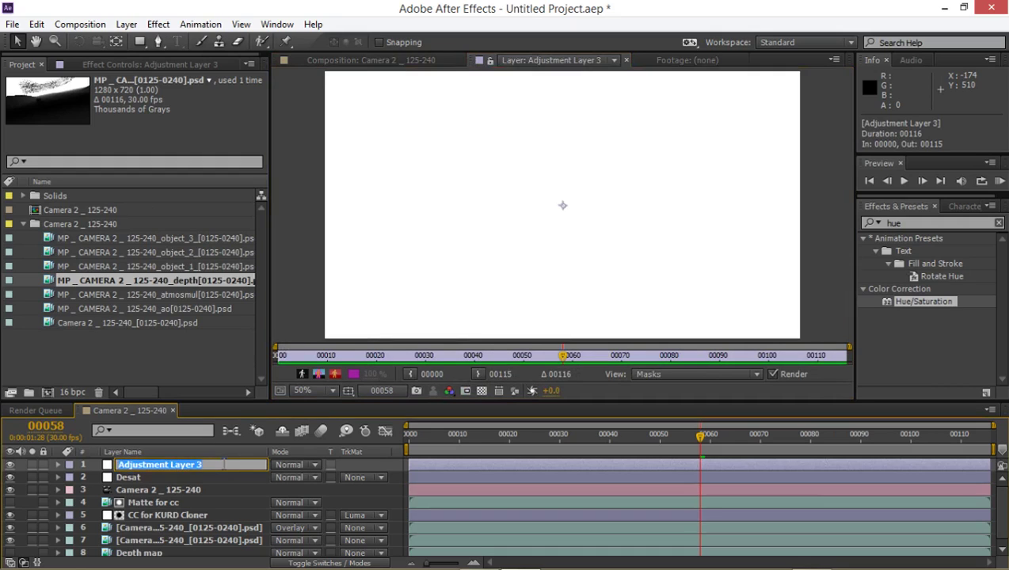
type("DOF")
key("Return")
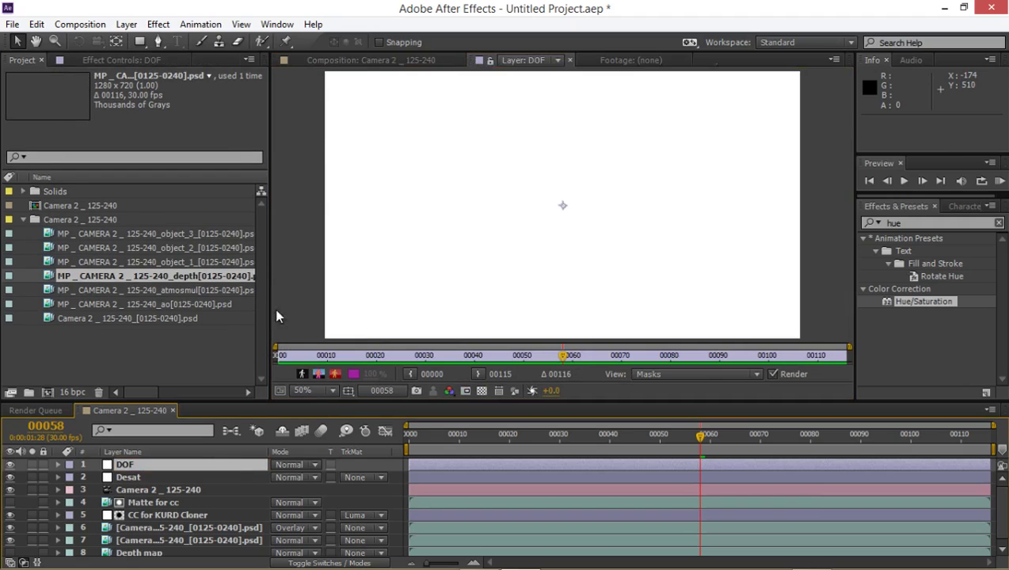
left_click(333, 60)
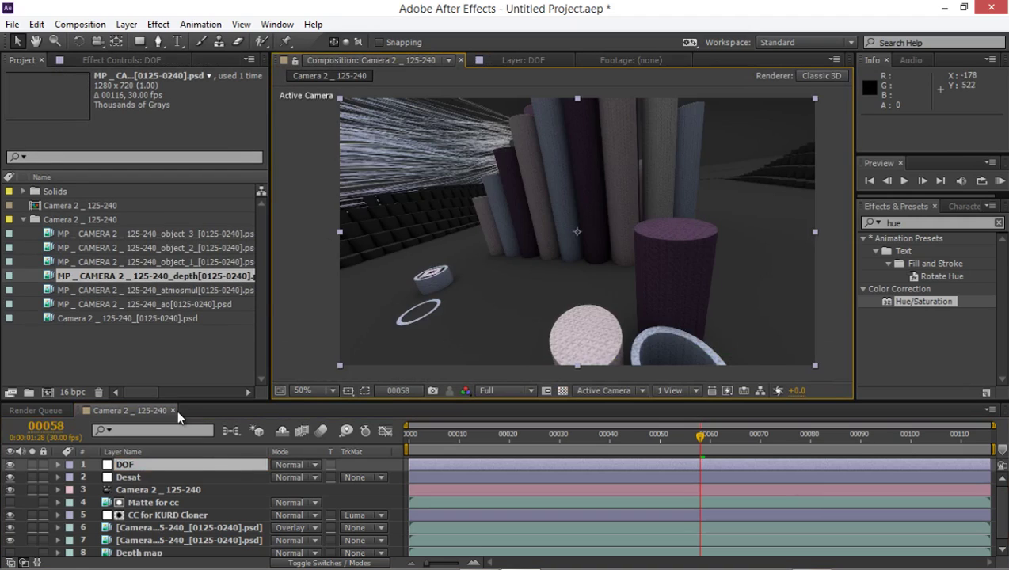
- Search the effects for FL, apply FL Depth Of Field to the DOF layer, and re-enable the view refresh
left_click(883, 237)
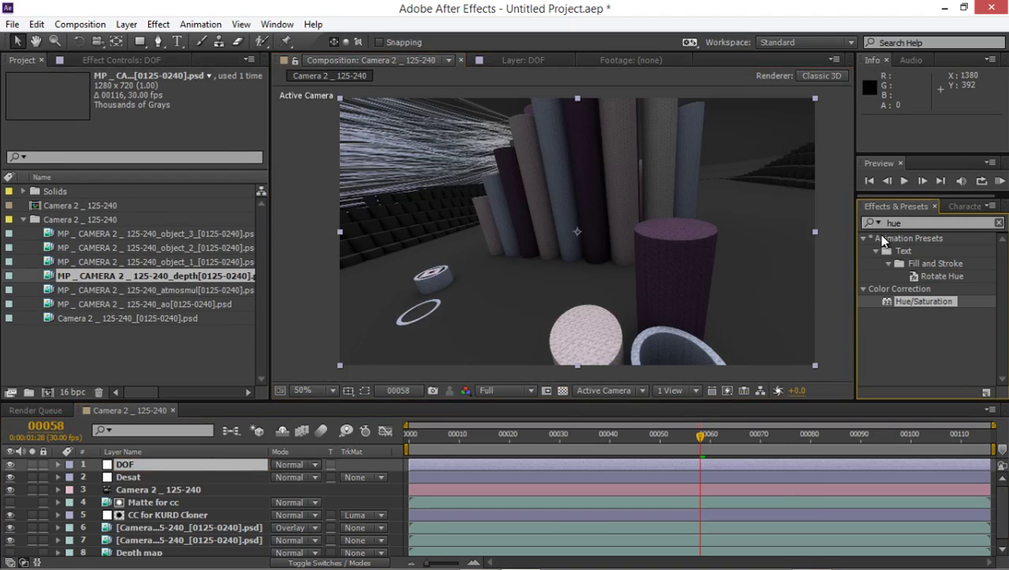
left_click(911, 222)
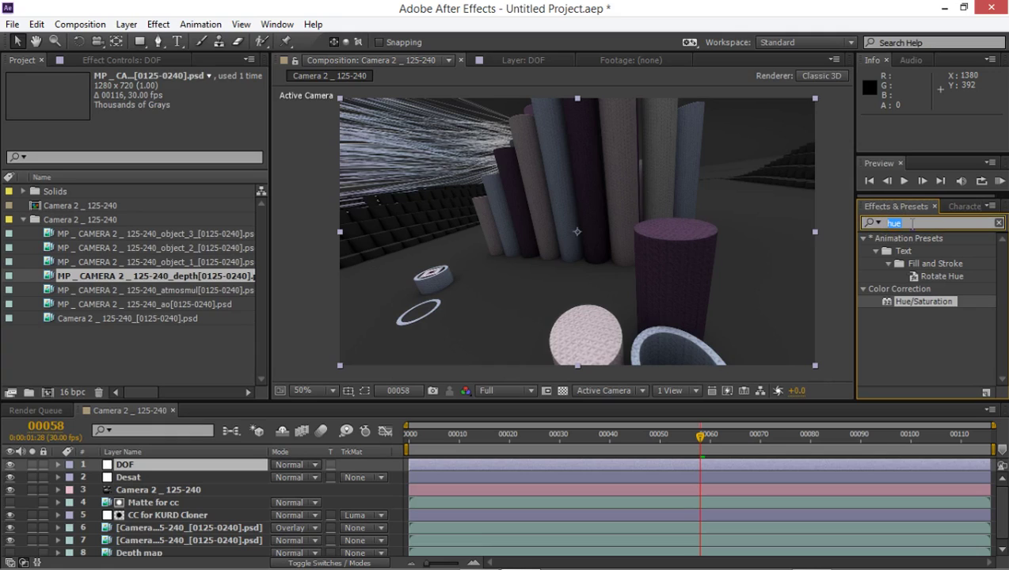
type("FL")
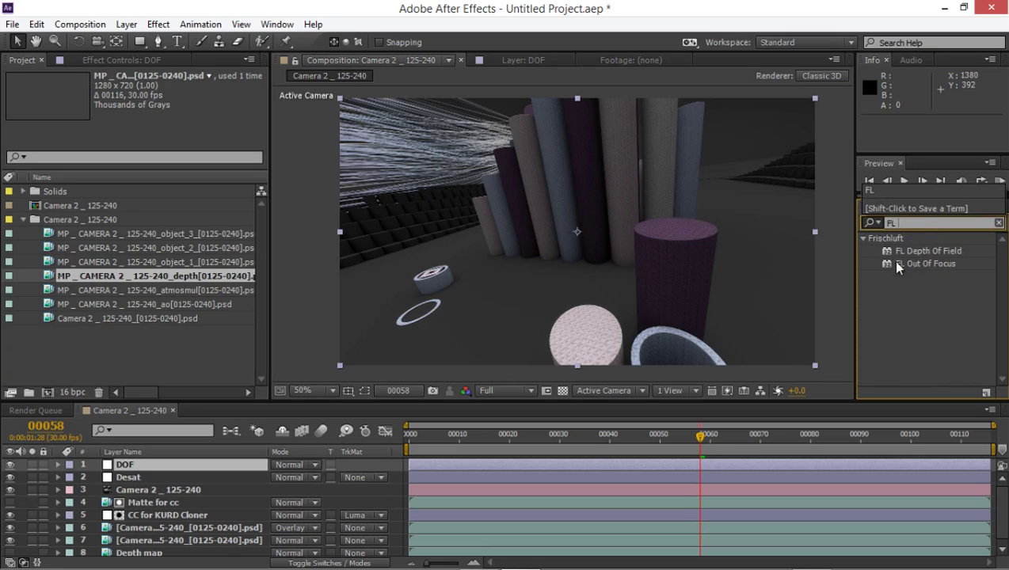
left_click_drag(903, 252, 186, 465)
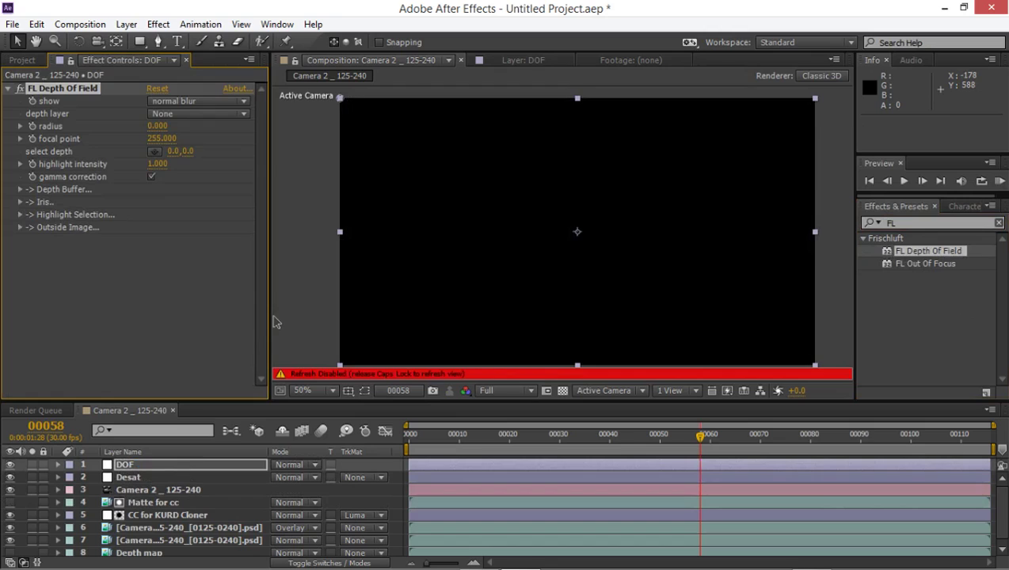
key("Caps_Lock")
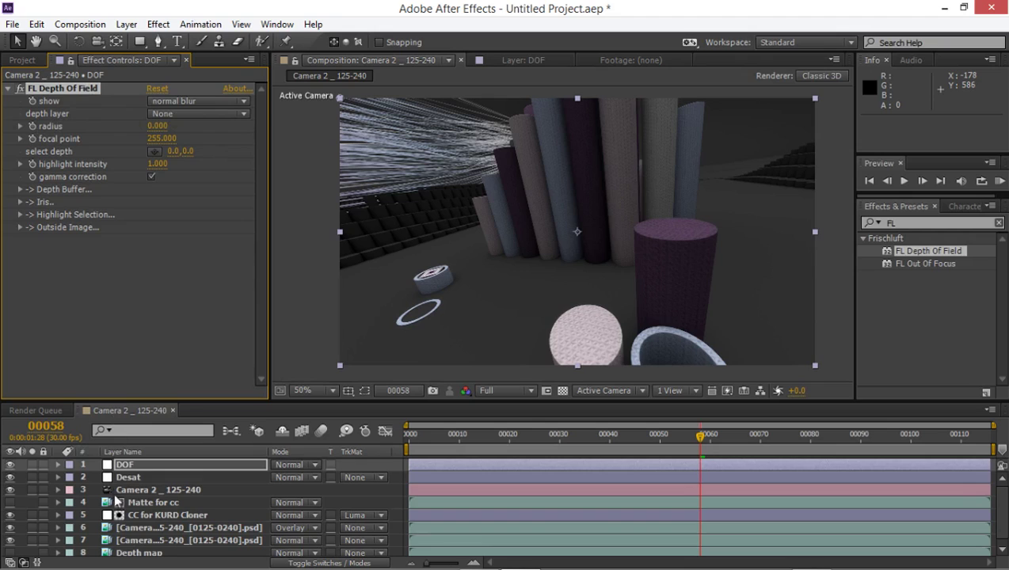
- Set the FL Depth Of Field depth layer to Depth map with a radius of 22.7, and inspect the blur up close
scroll(118, 500, "down", 1)
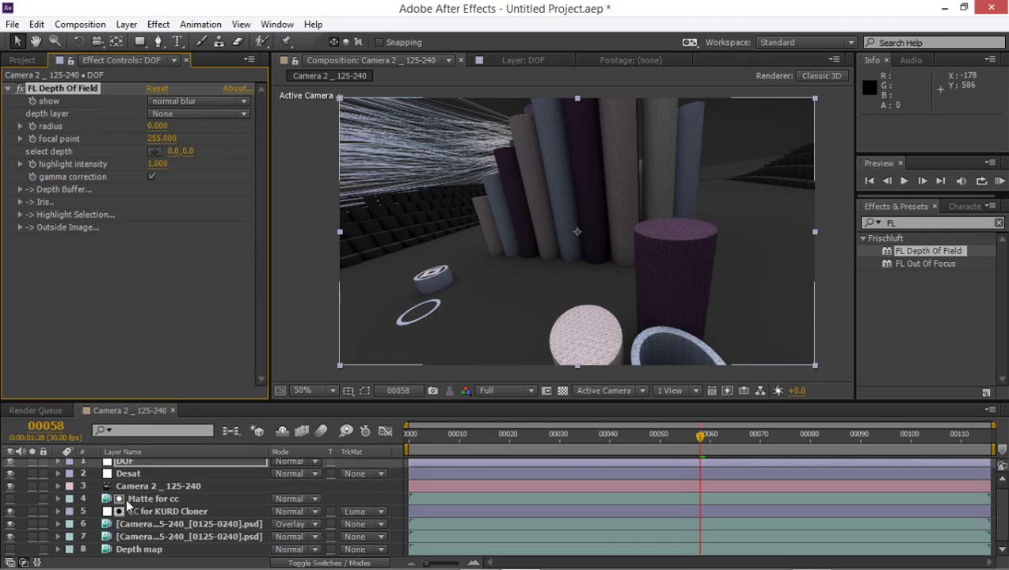
left_click(231, 116)
left_click(207, 251)
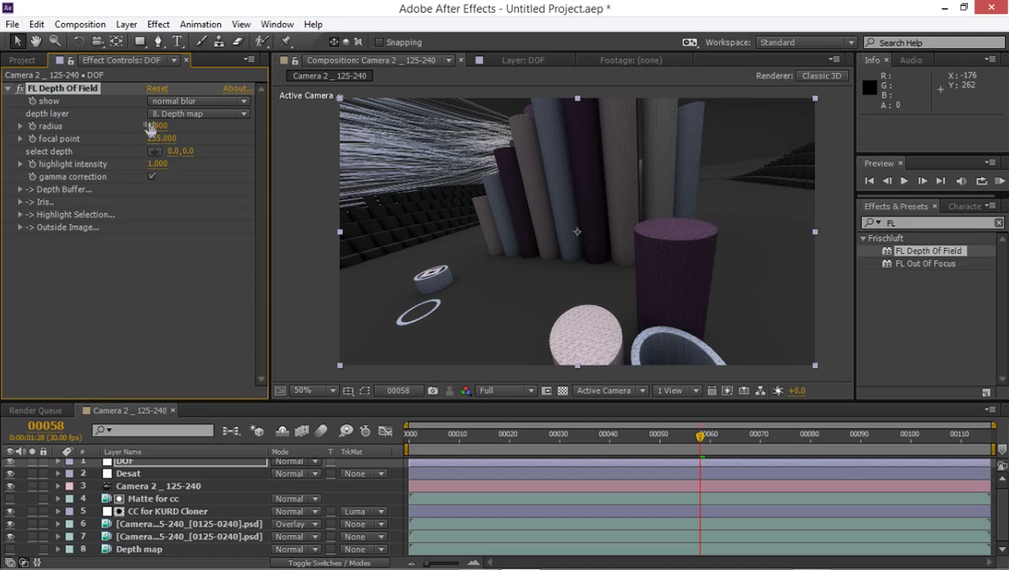
left_click_drag(150, 127, 458, 176)
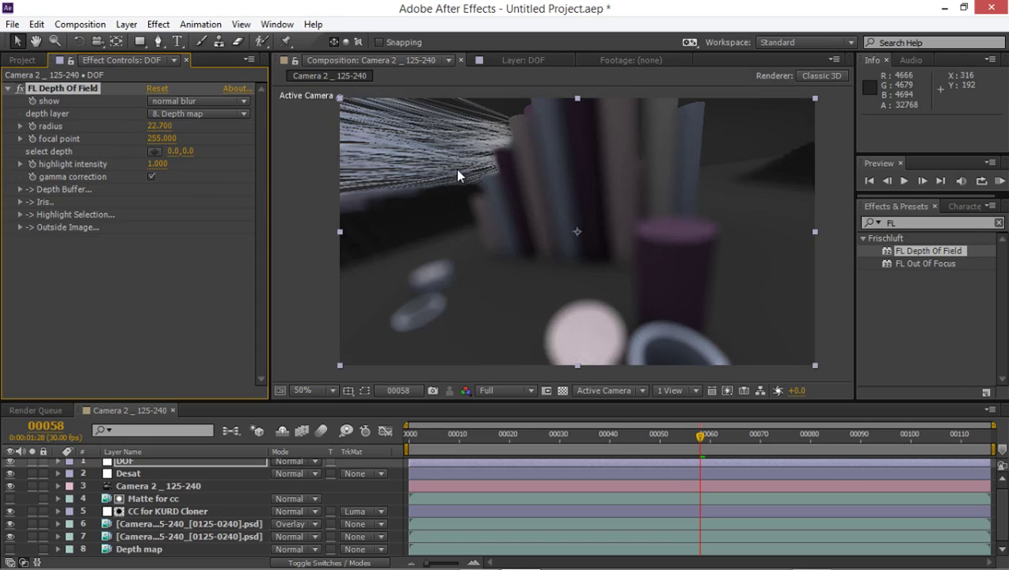
key("period")
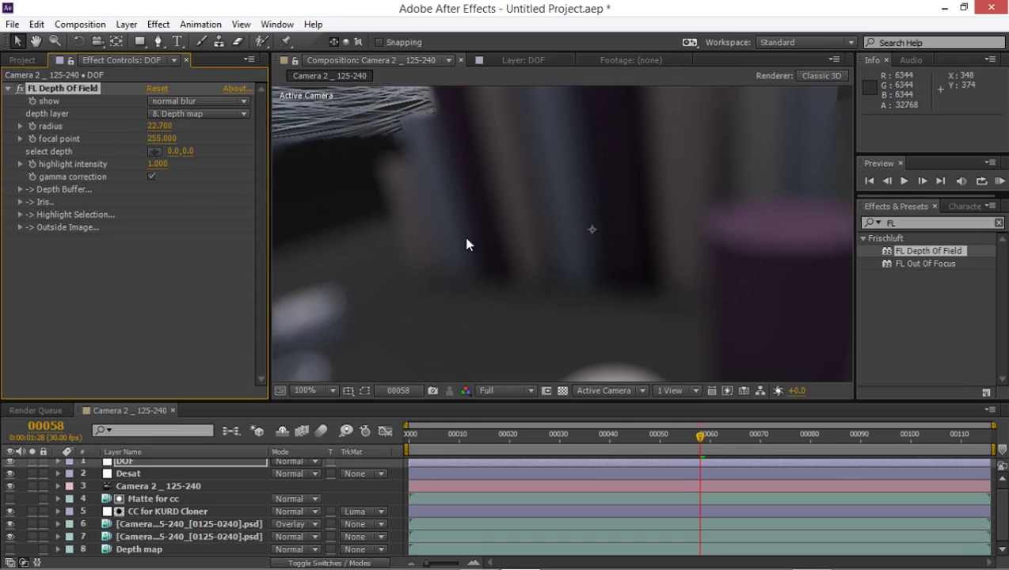
scroll(480, 228, "down", 2)
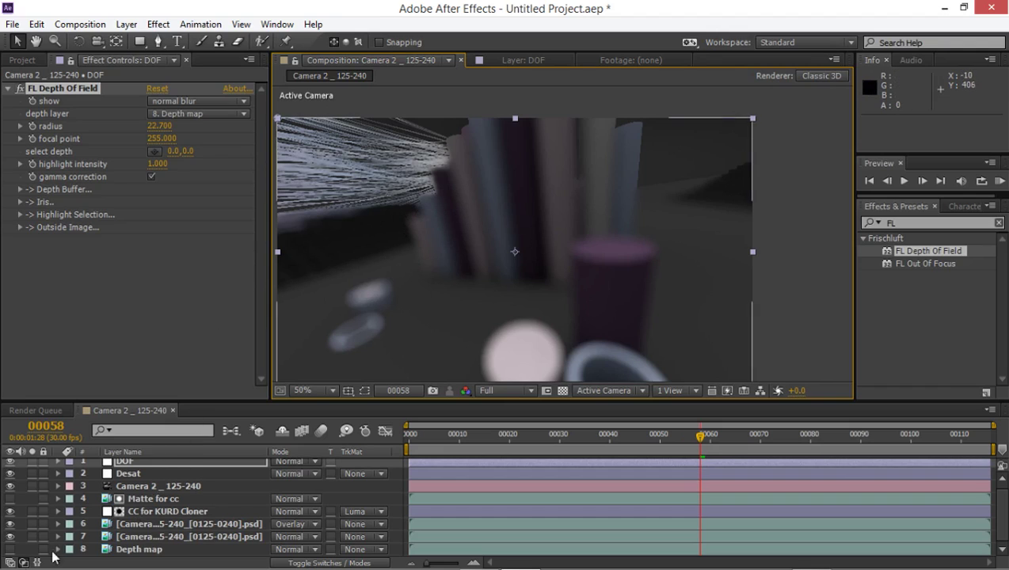
- Open the depth pass footage and compare its greyscale depth values with the blurred composition
left_click(22, 59)
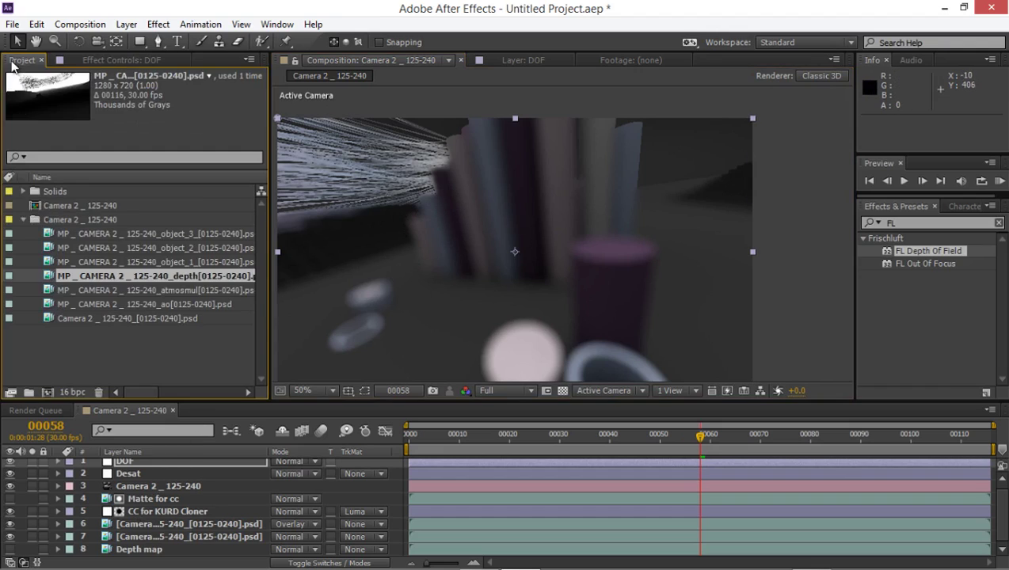
double_click(146, 277)
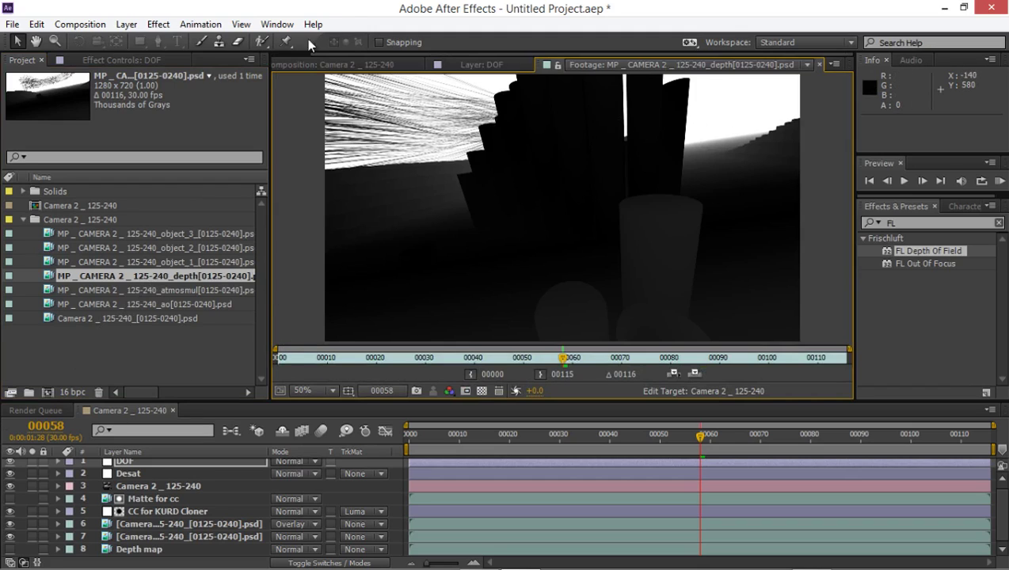
left_click(347, 61)
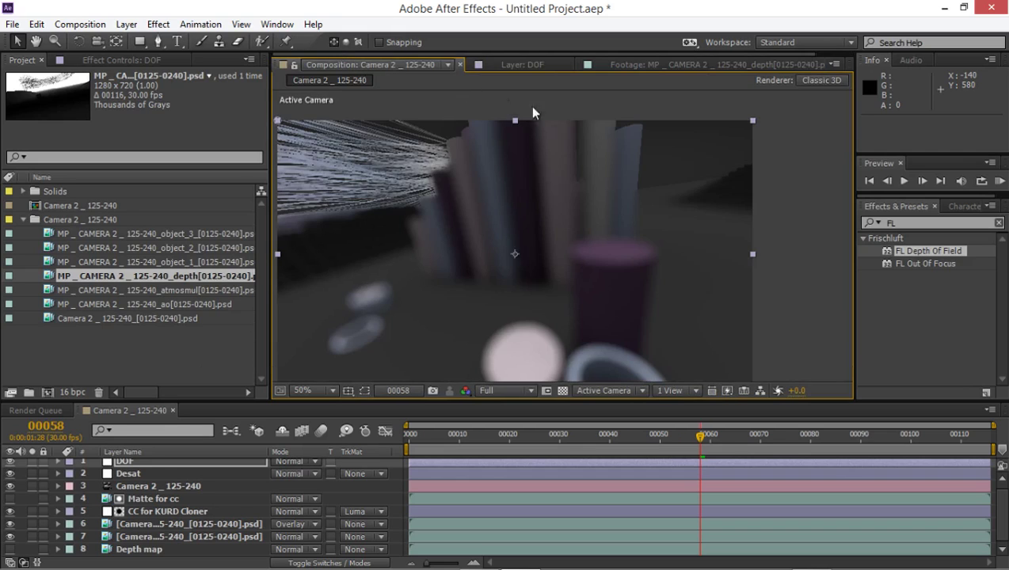
left_click(633, 64)
left_click(383, 65)
left_click(630, 65)
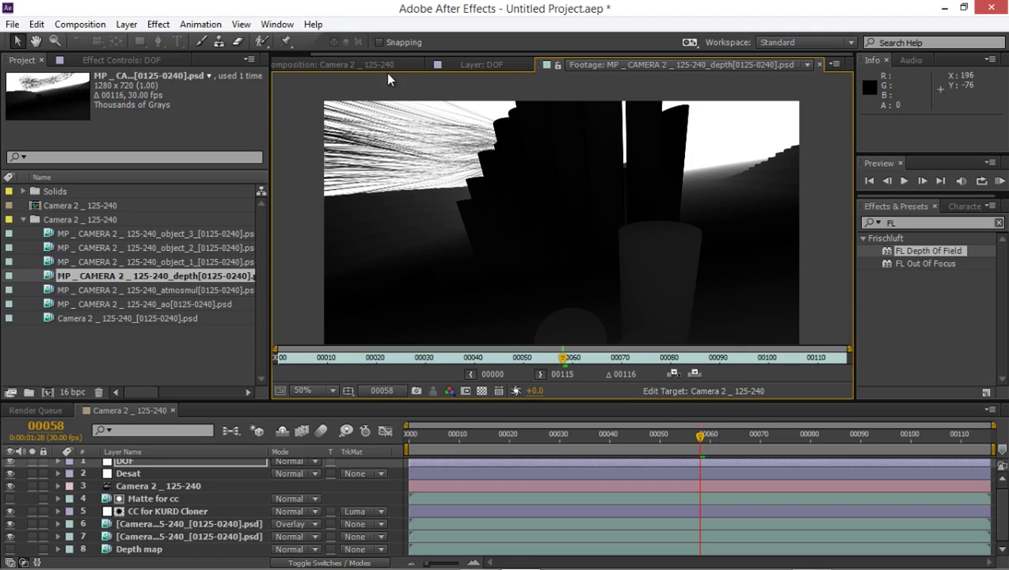
left_click(366, 68)
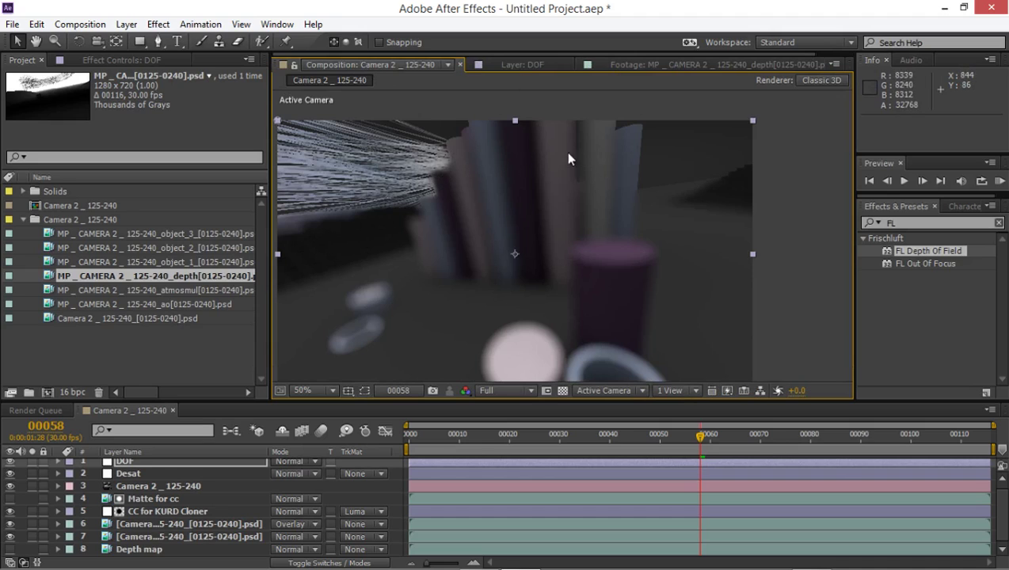
scroll(555, 155, "left", 2)
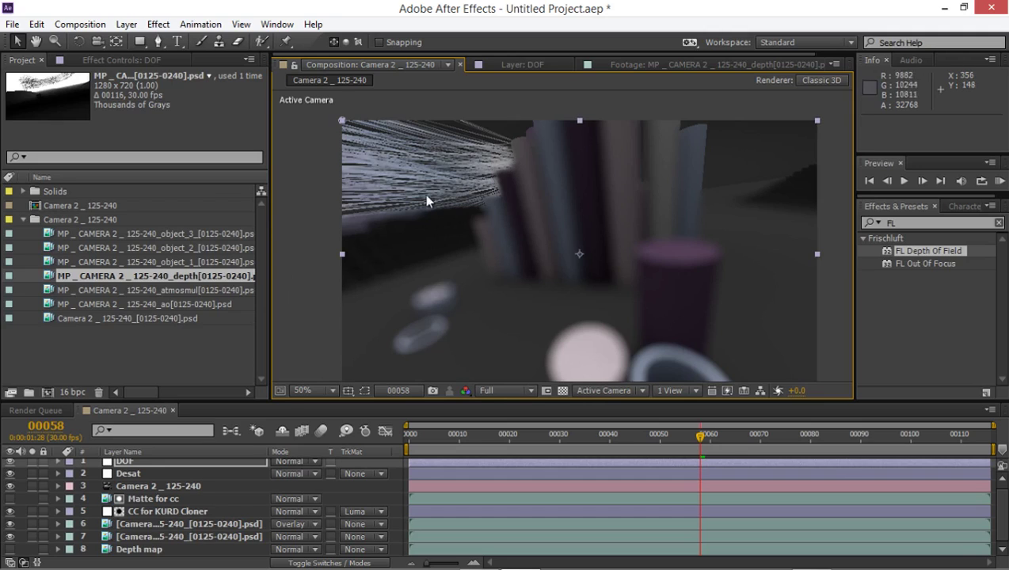
- Pick the DOF layer's focal depth from the tall cylinders at 630, 170, and inspect the resulting blur enlarged
left_click(154, 463)
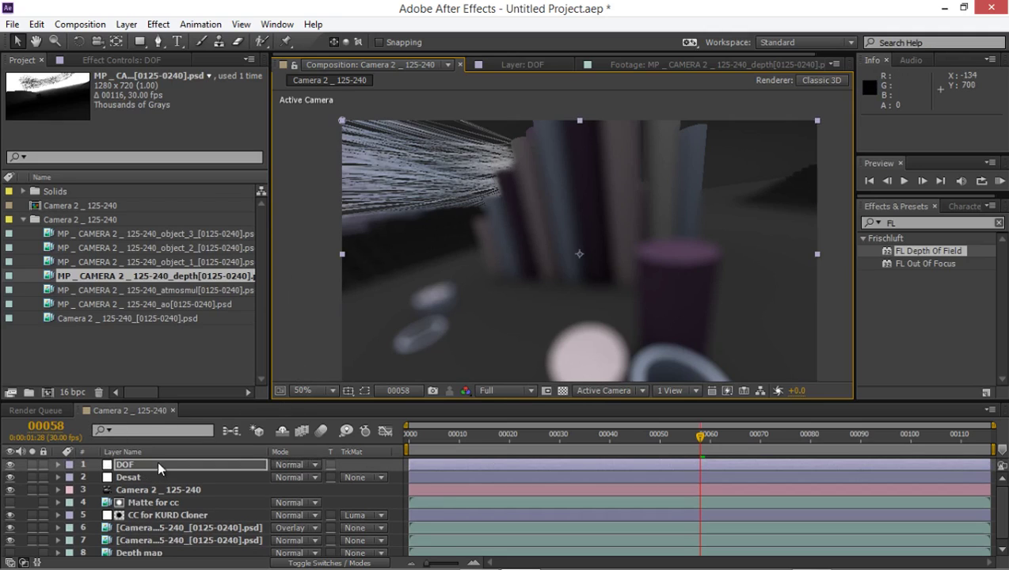
left_click(155, 61)
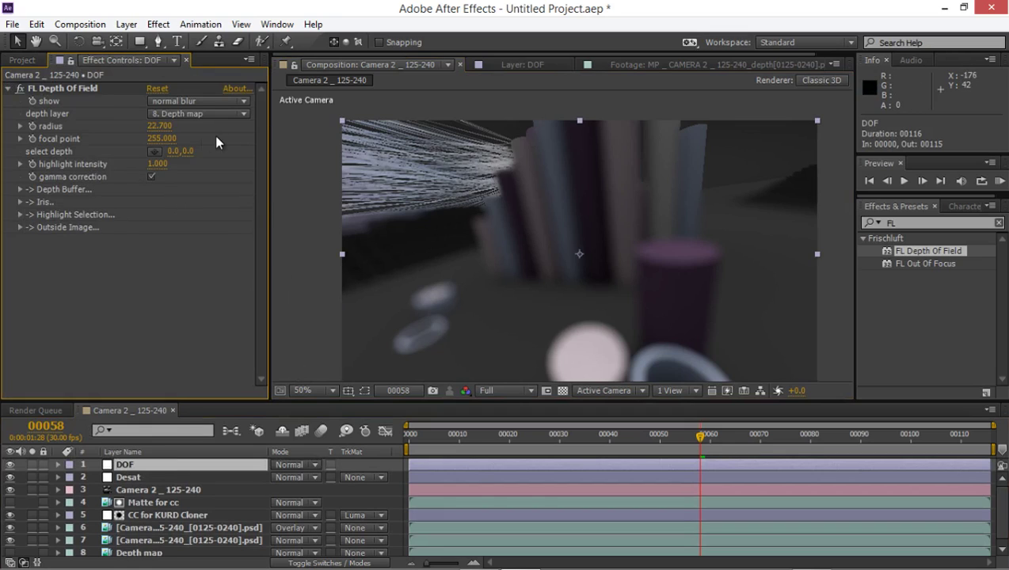
left_click(154, 152)
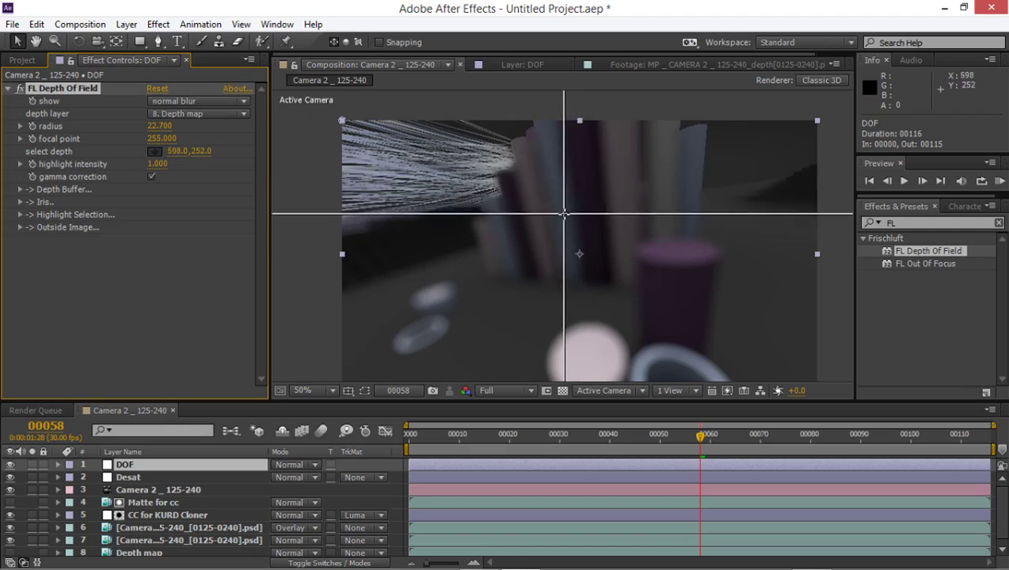
left_click(631, 67)
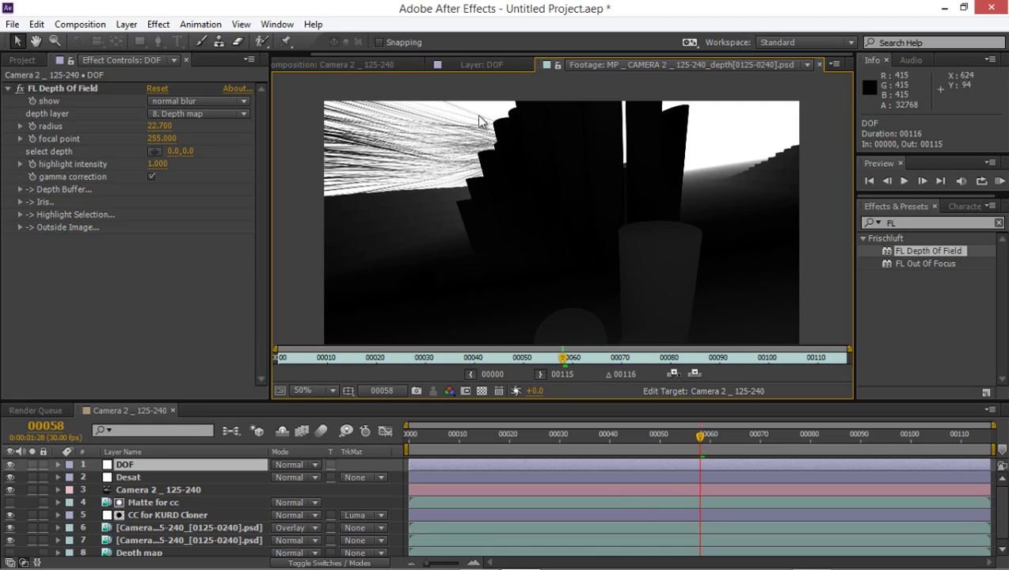
left_click(370, 67)
left_click(154, 152)
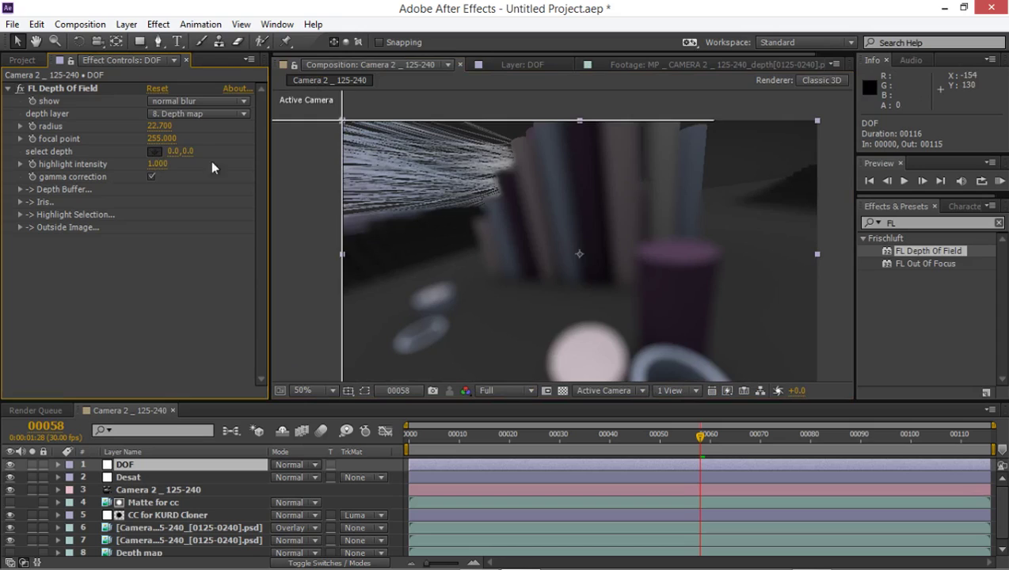
left_click(576, 182)
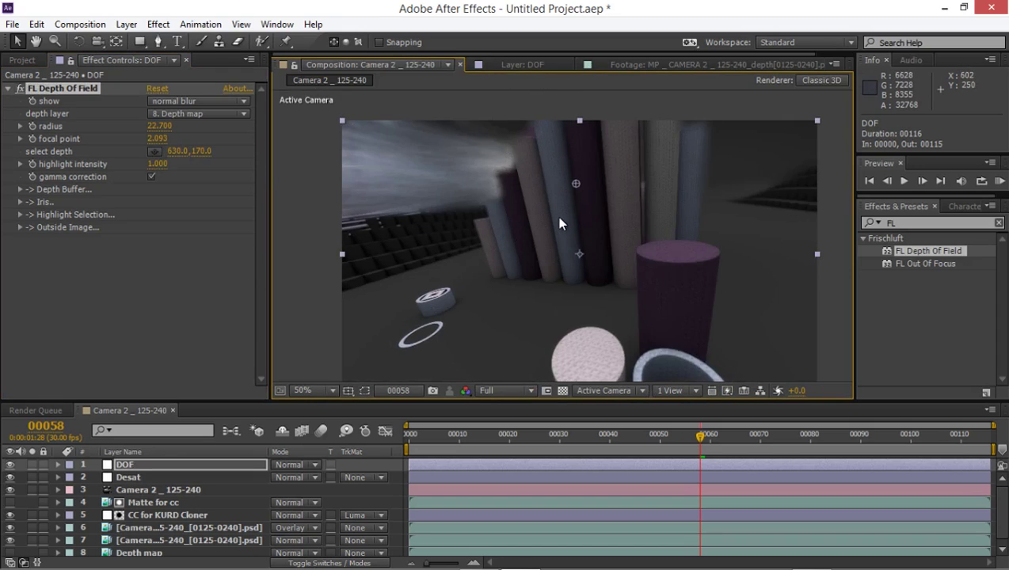
key("grave")
key("slash")
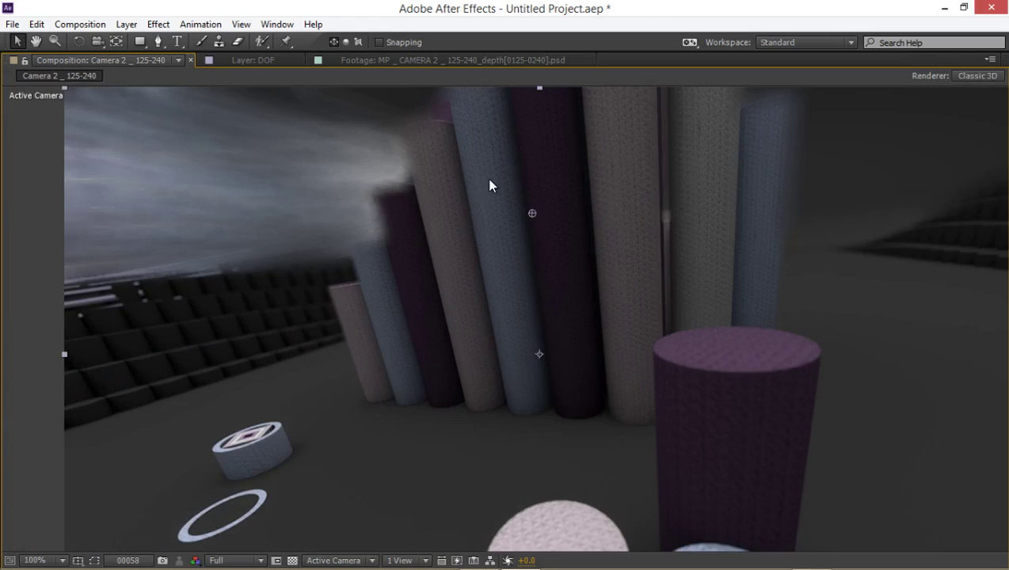
key("comma")
key("grave")
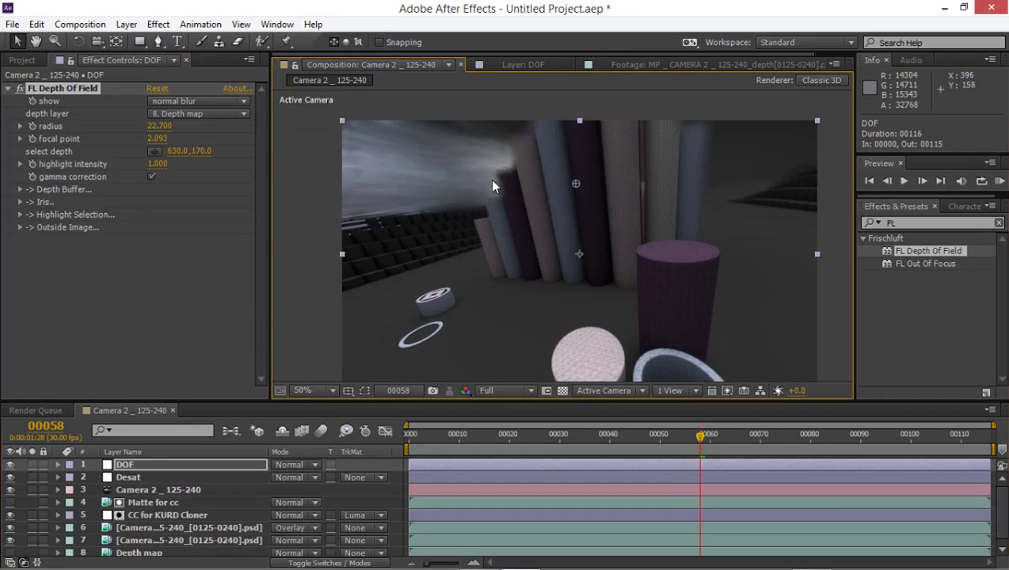
- Lower the FL Depth Of Field radius, trying 10 and settling on 6
left_click(160, 126)
type("10")
key("Return")
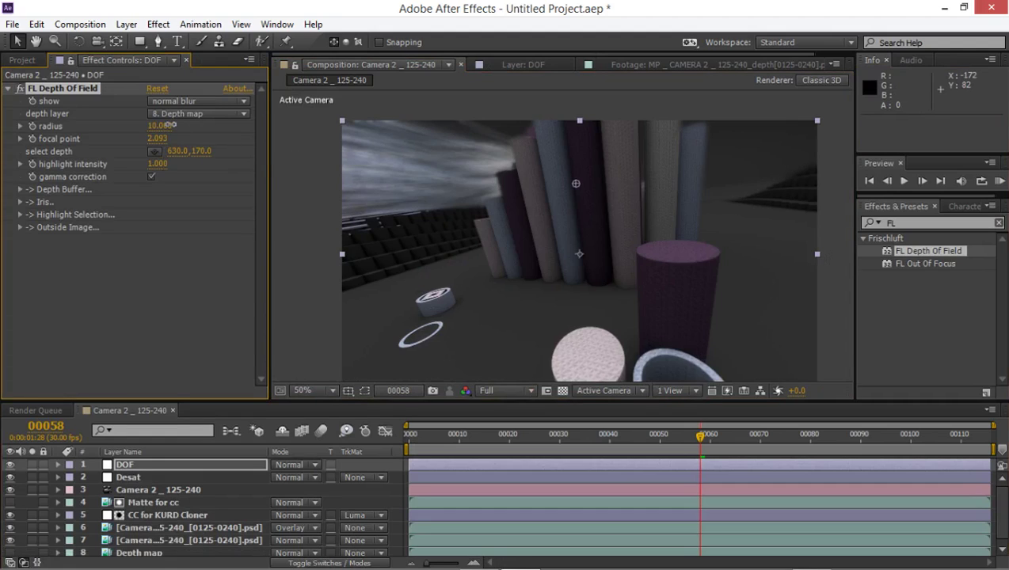
left_click(168, 125)
type("6")
key("Return")
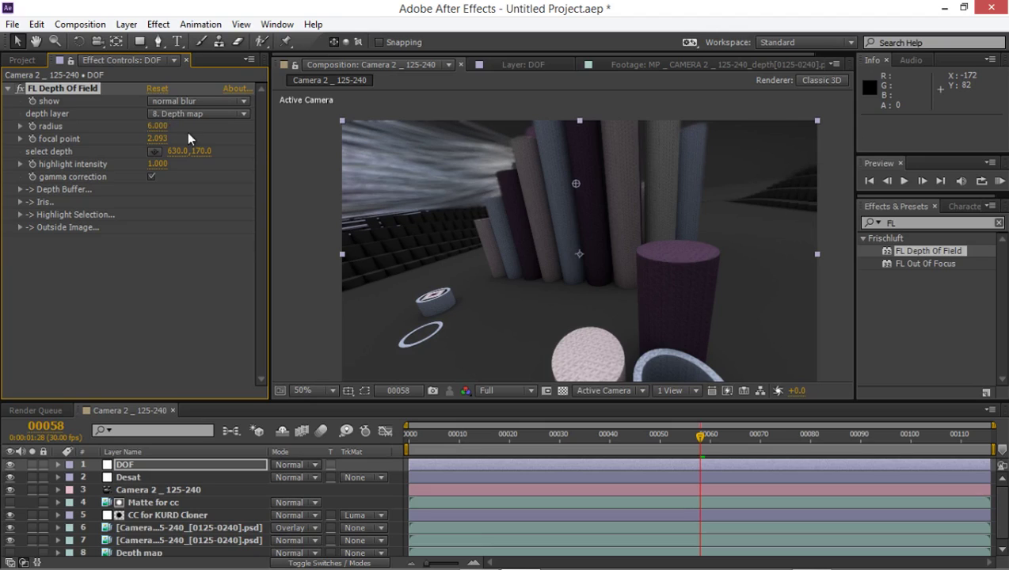
- Examine the depth of field at frame 32 in an enlarged composition view
left_click_drag(645, 438, 565, 437)
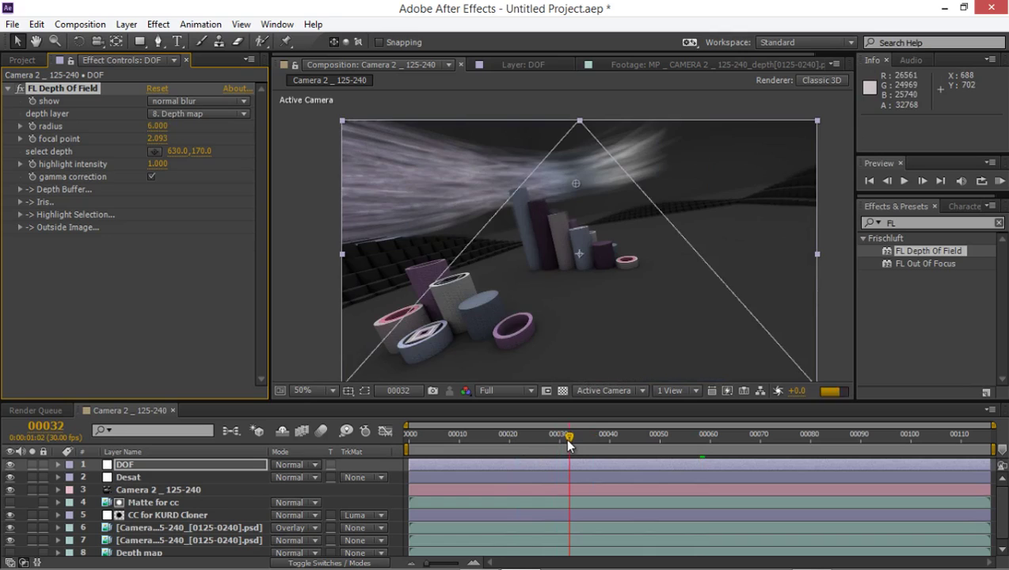
scroll(498, 232, "up", 2)
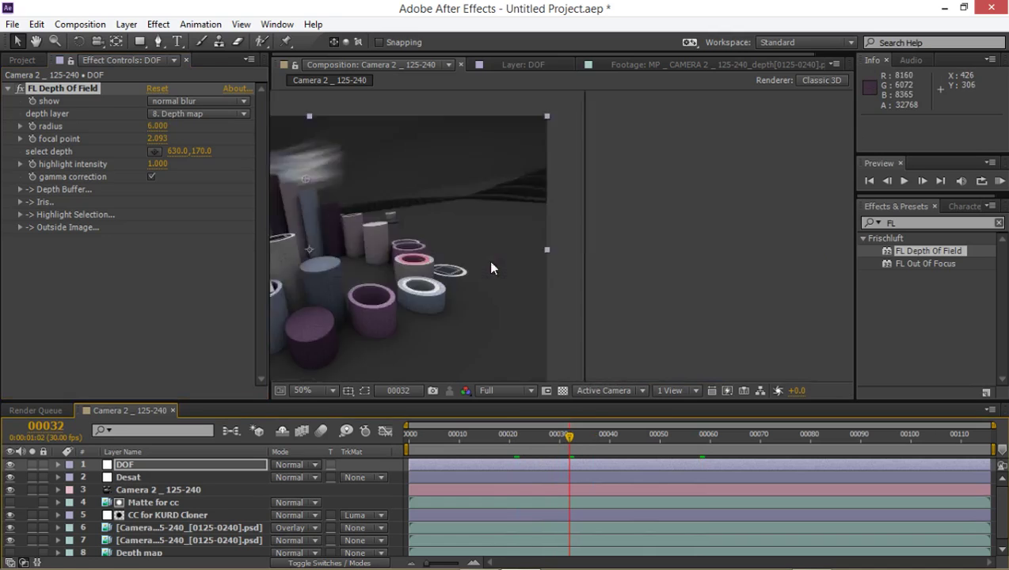
key("grave")
left_click_drag(458, 274, 462, 248)
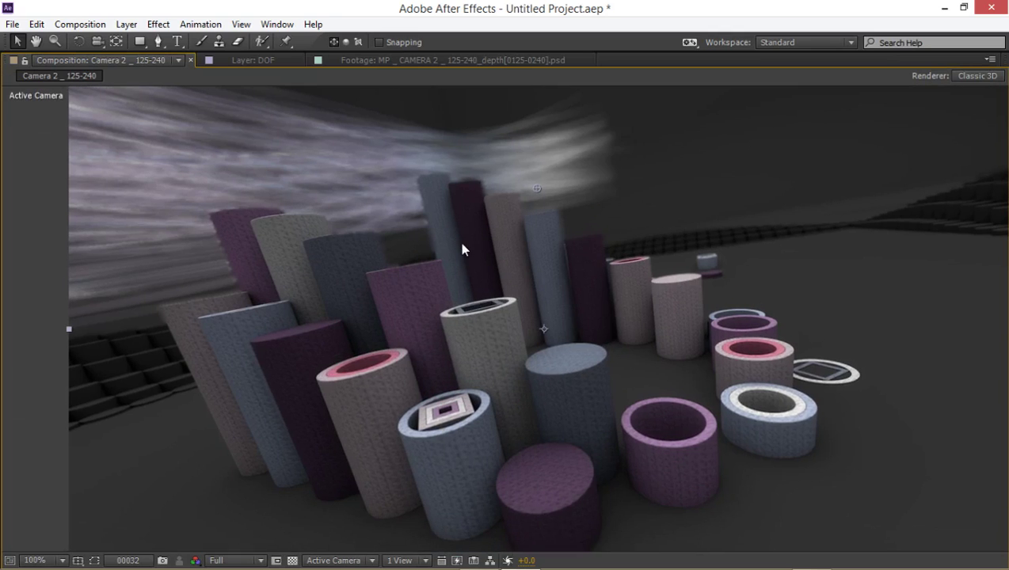
scroll(460, 249, "down", 2)
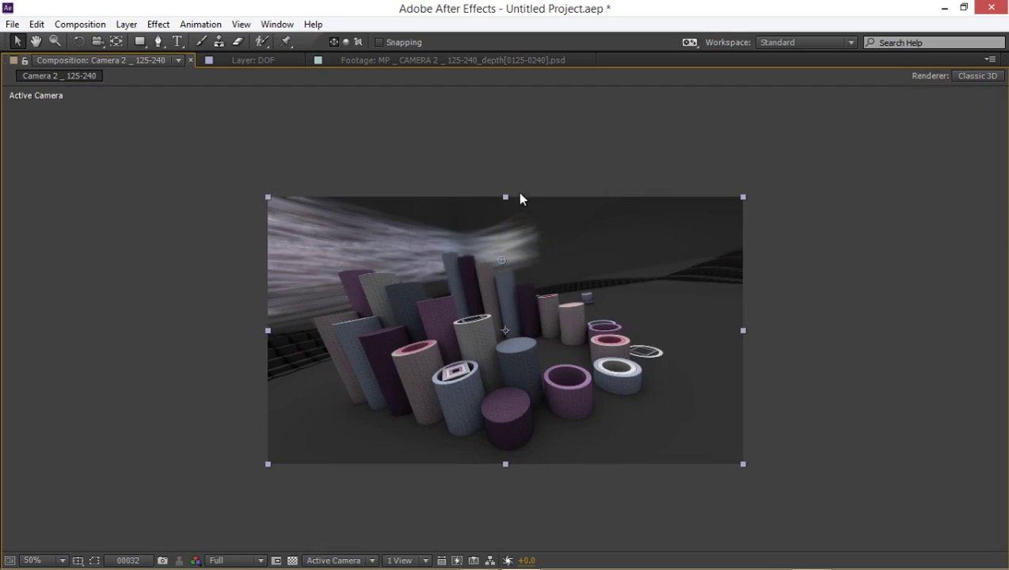
key("grave")
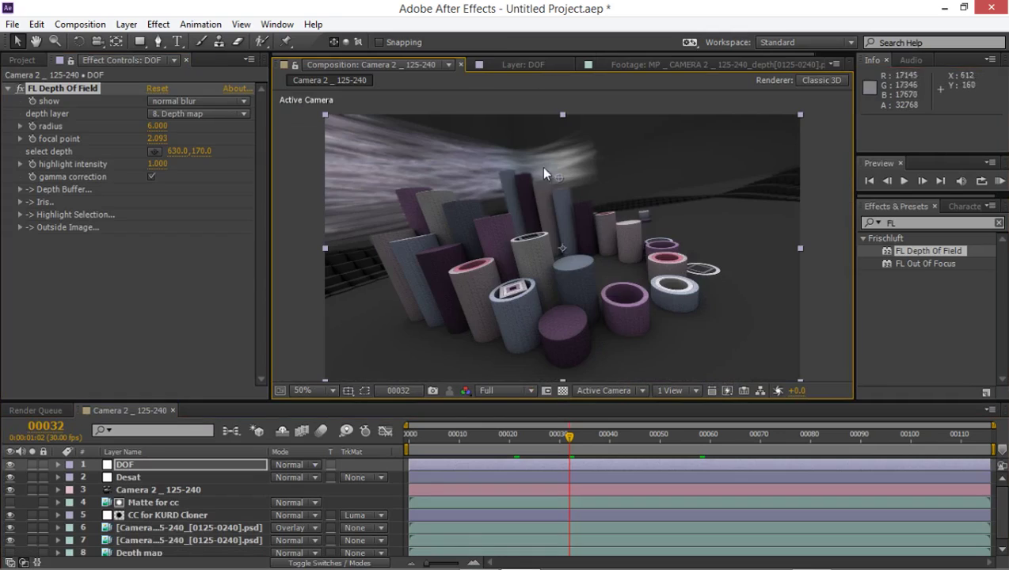
left_click(23, 61)
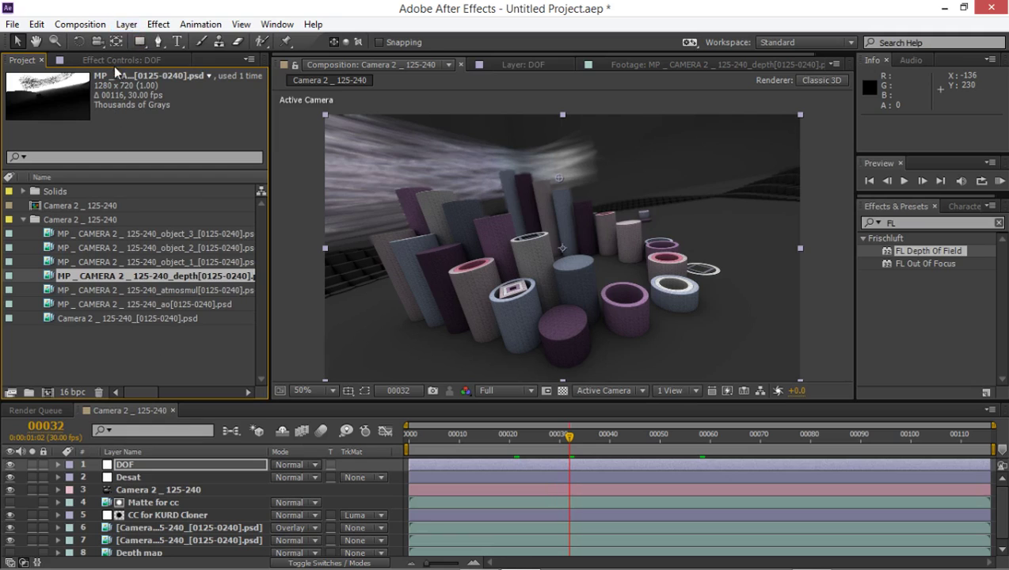
left_click(126, 24)
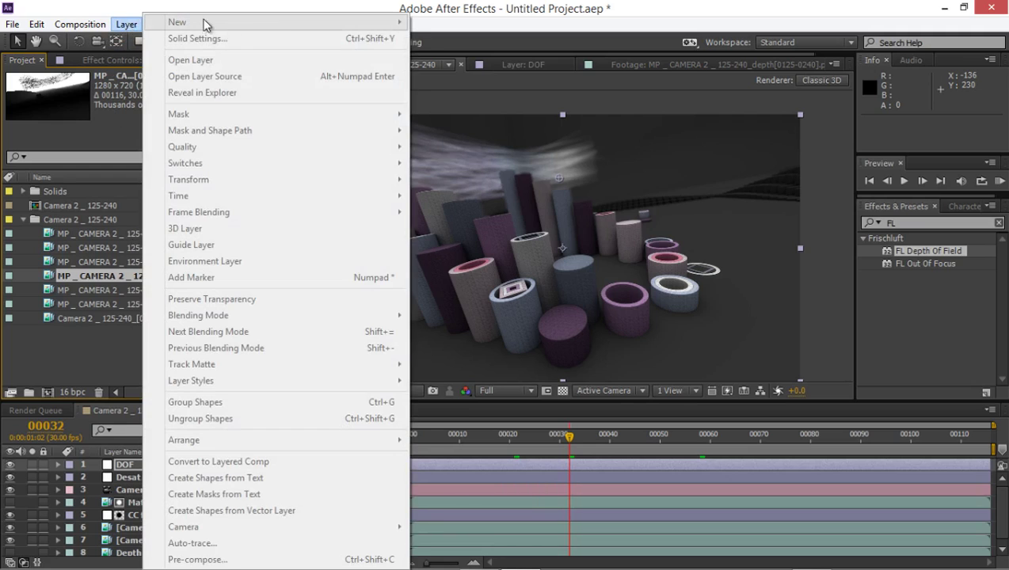
key("Escape")
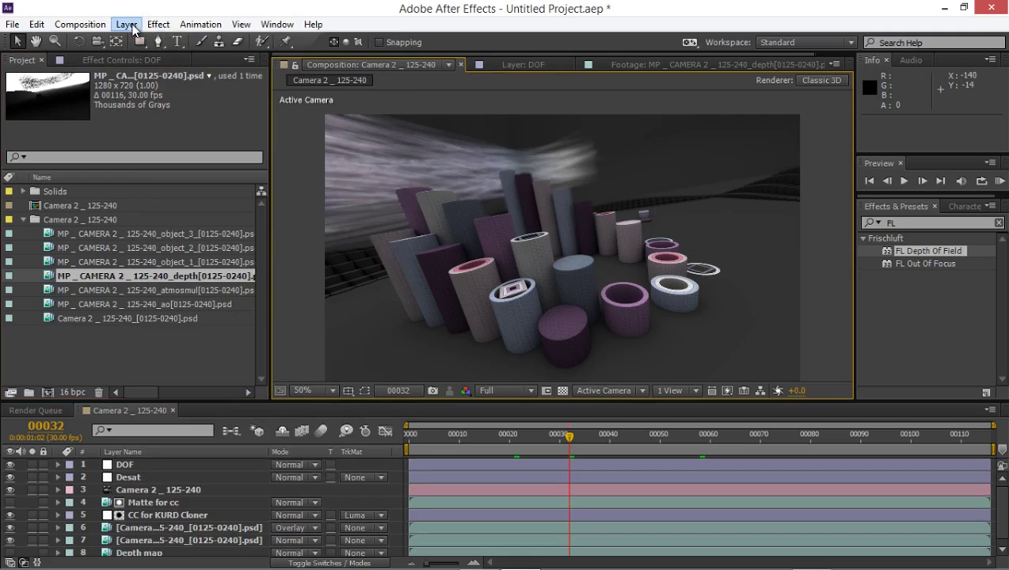
left_click(126, 25)
mouse_move(181, 28)
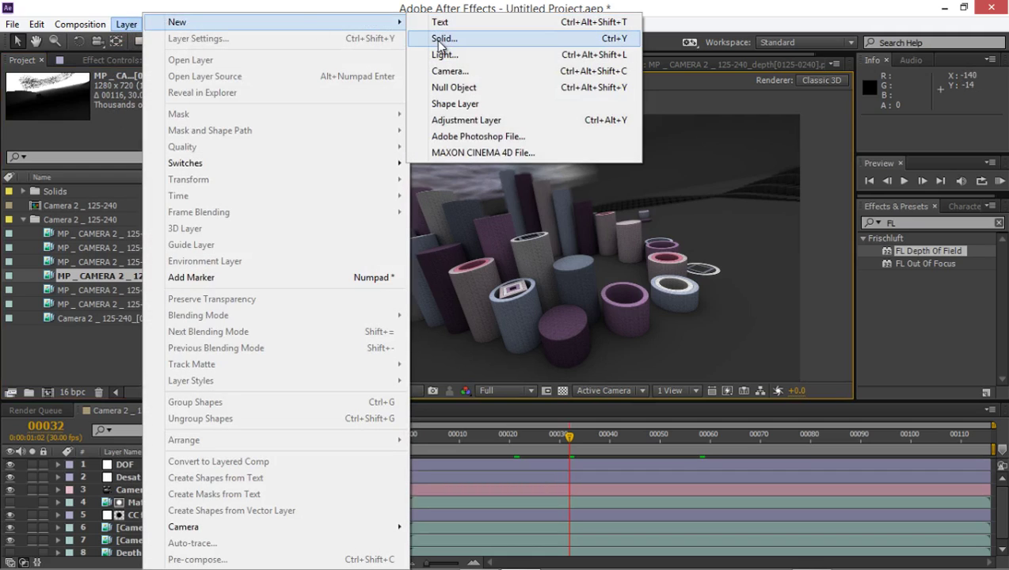
key("Escape")
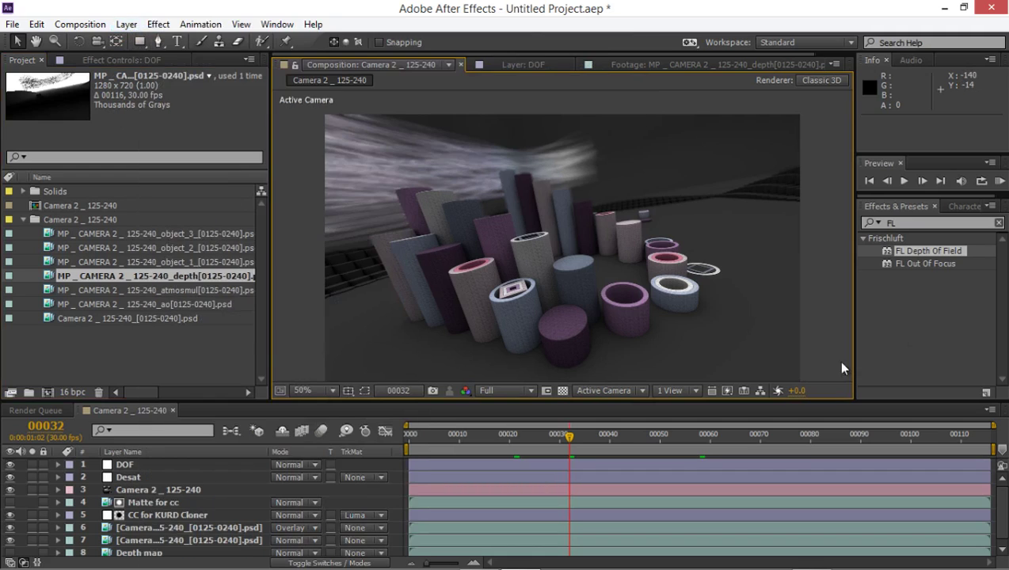
- At frame 21, create a 1280 x 720 solid in a pale grey-blue colour sampled from the rendered scene
left_click(584, 437)
left_click_drag(556, 447, 515, 442)
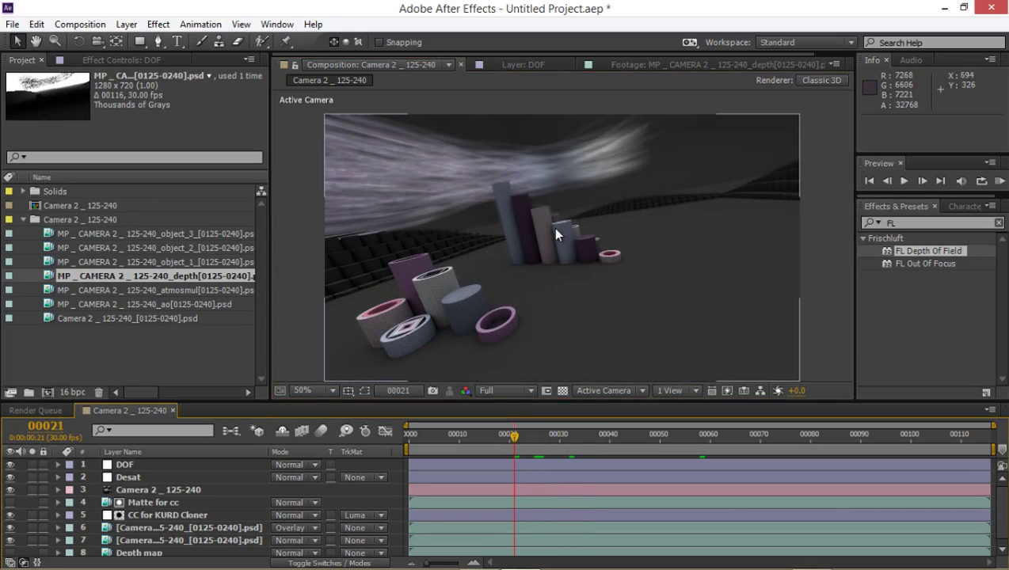
left_click(127, 23)
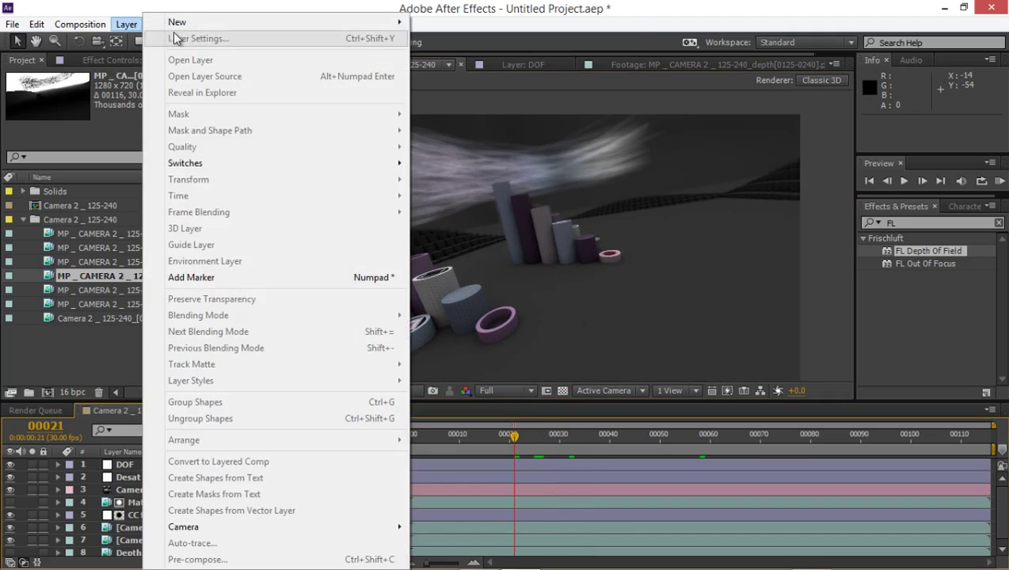
mouse_move(190, 18)
left_click(476, 41)
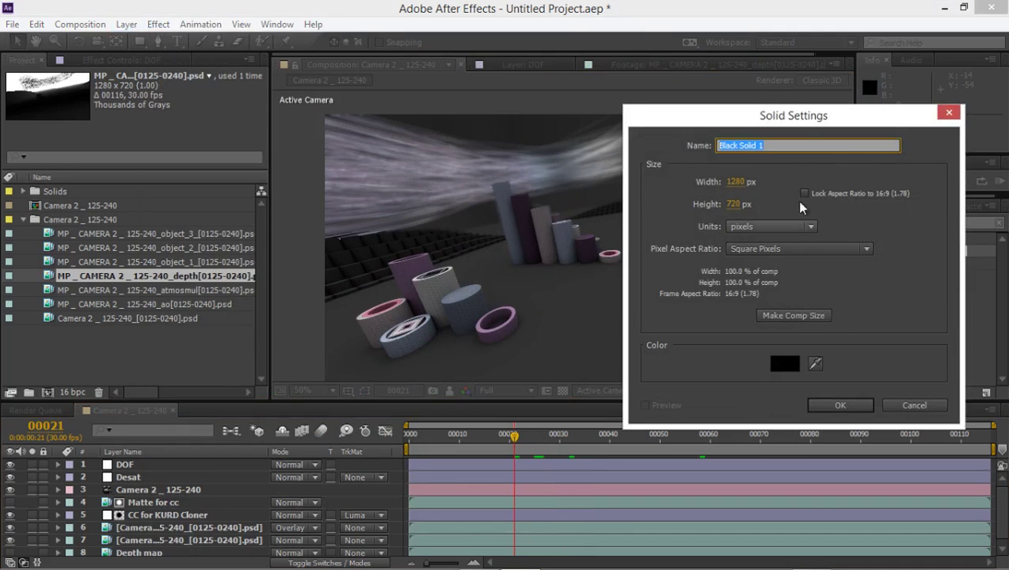
left_click_drag(855, 117, 942, 128)
left_click(903, 375)
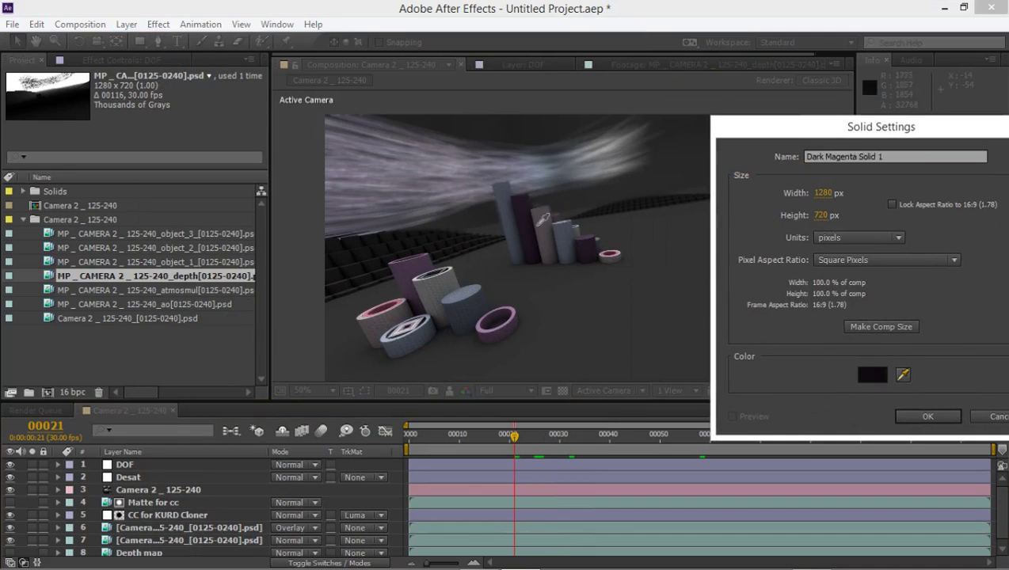
left_click(915, 417)
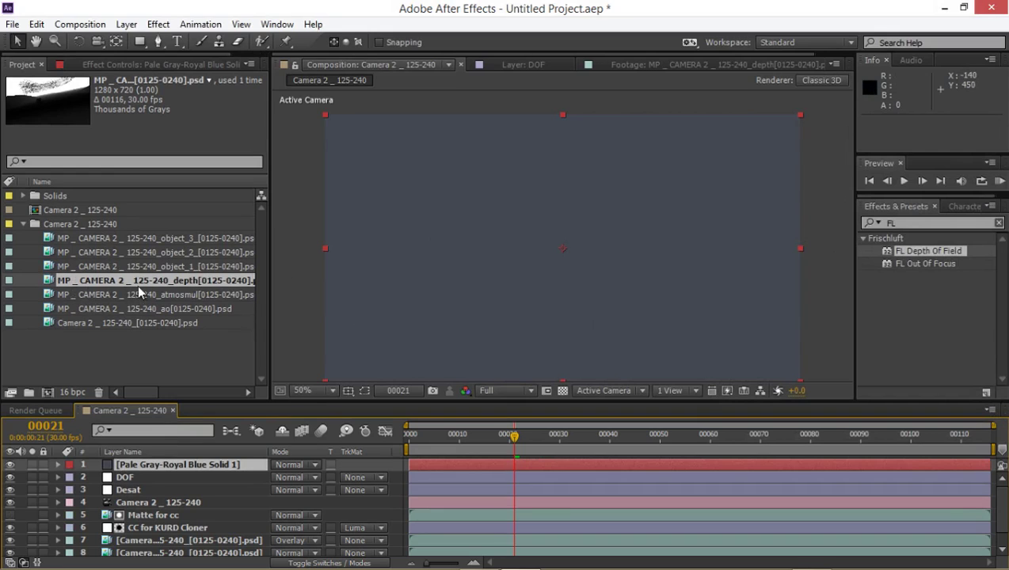
- Add the depth pass above the new solid, use it as the solid's luma matte, and check the haze at frame 49
left_click_drag(146, 282, 135, 465)
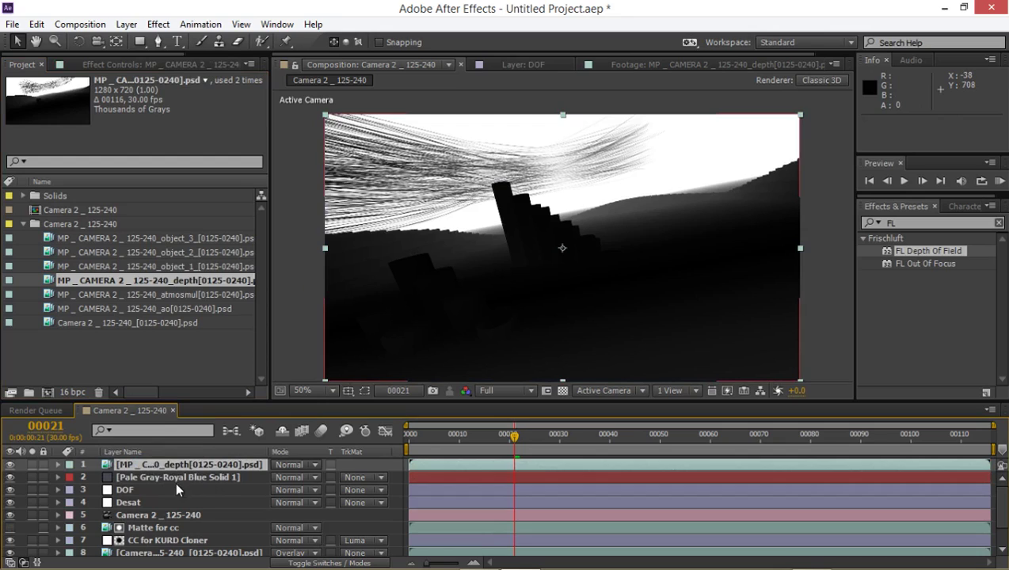
left_click(213, 476)
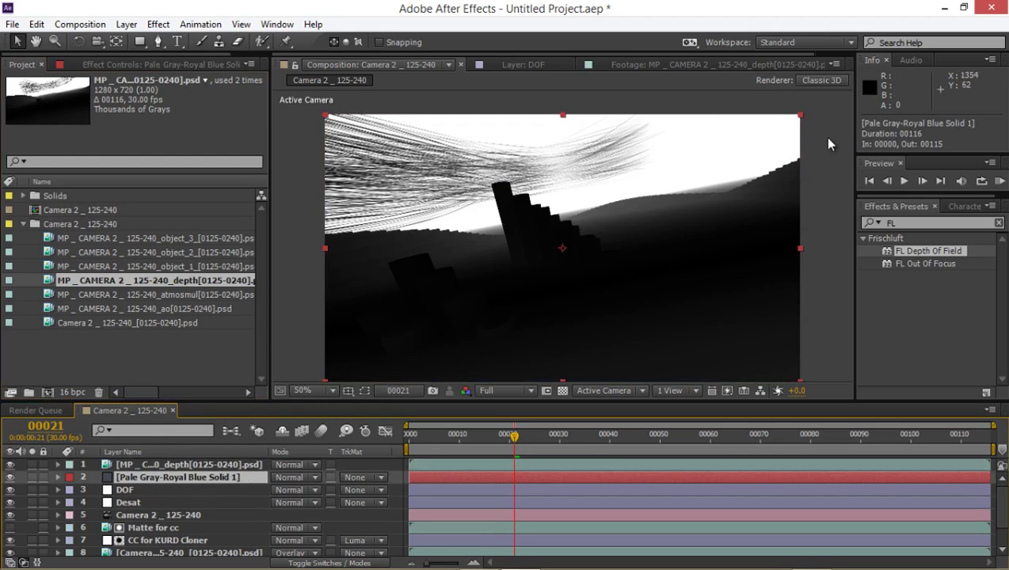
left_click(354, 479)
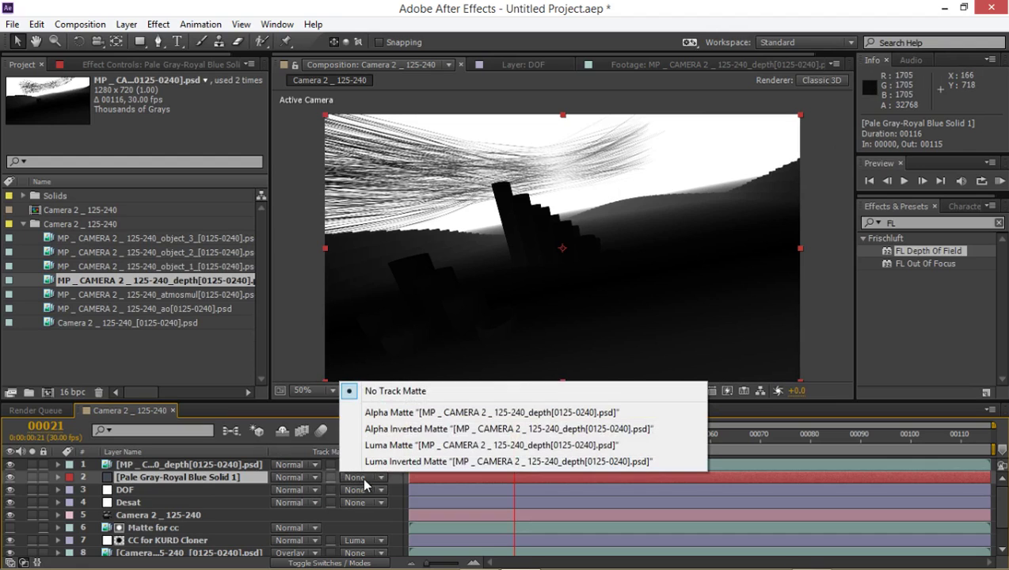
left_click(418, 445)
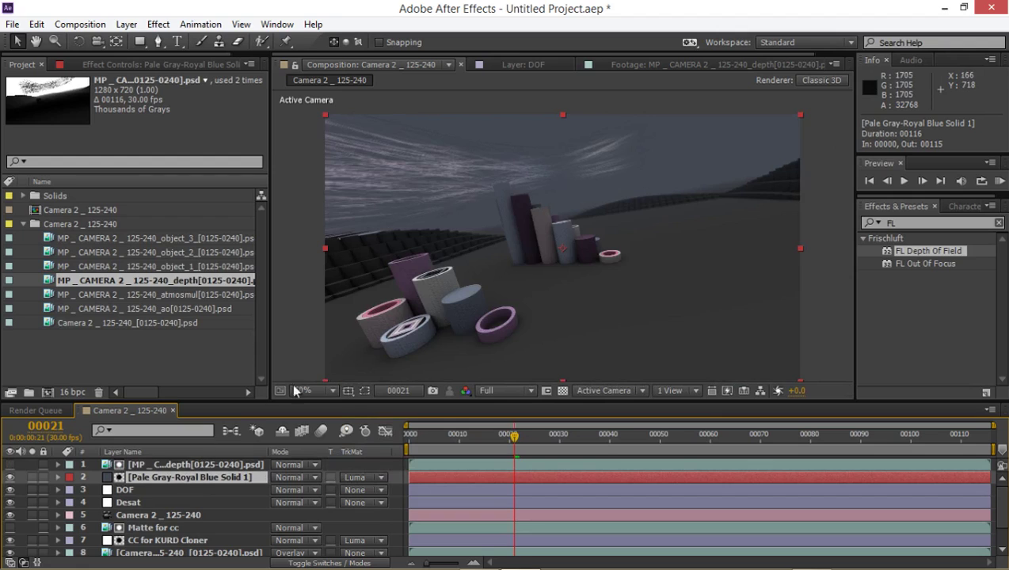
left_click_drag(602, 432, 639, 374)
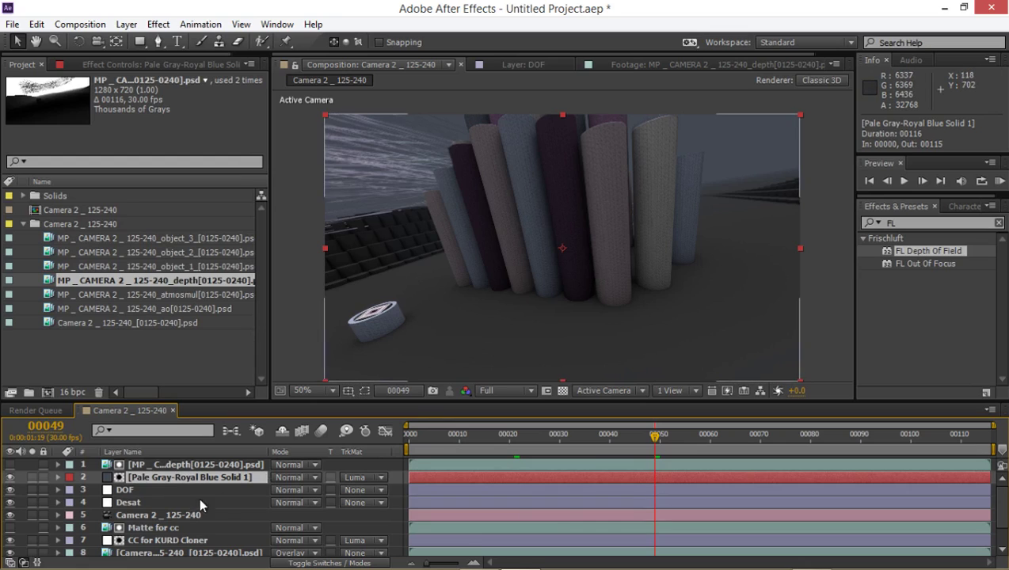
- Lower the opacity of the pale grey-blue haze solid, trying 20% and settling on 50%
left_click(204, 465)
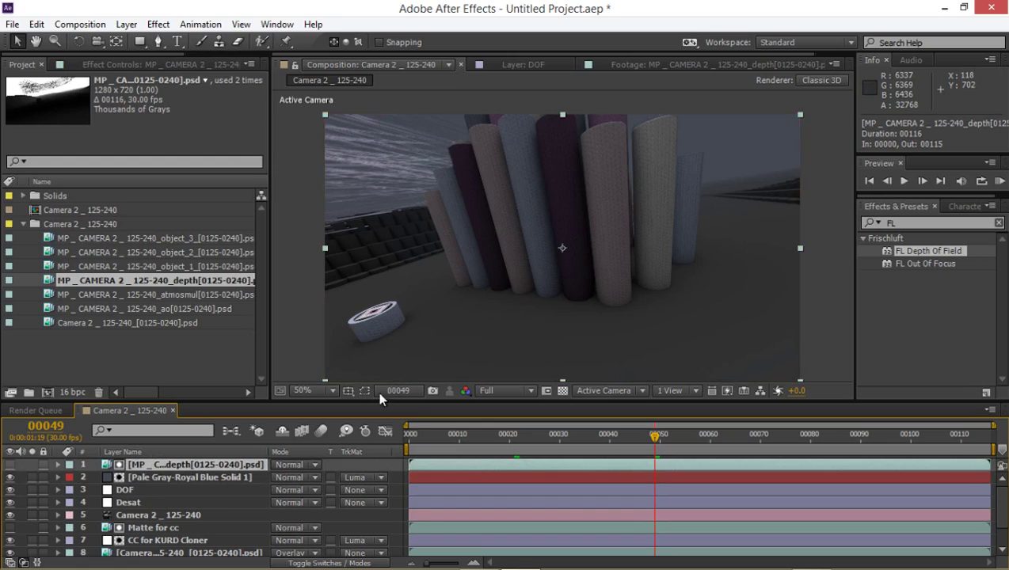
left_click(198, 477)
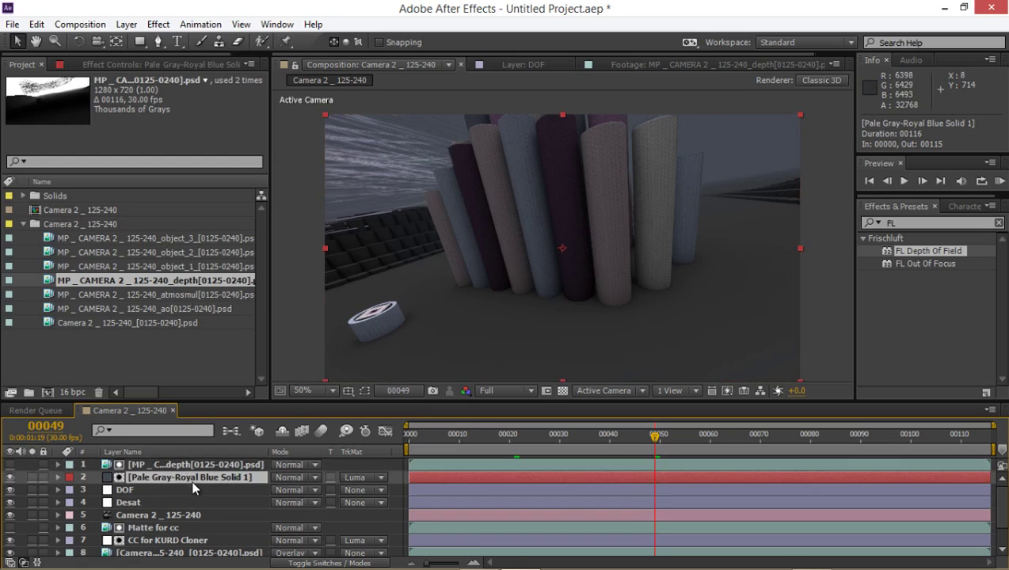
key("t")
left_click(282, 490)
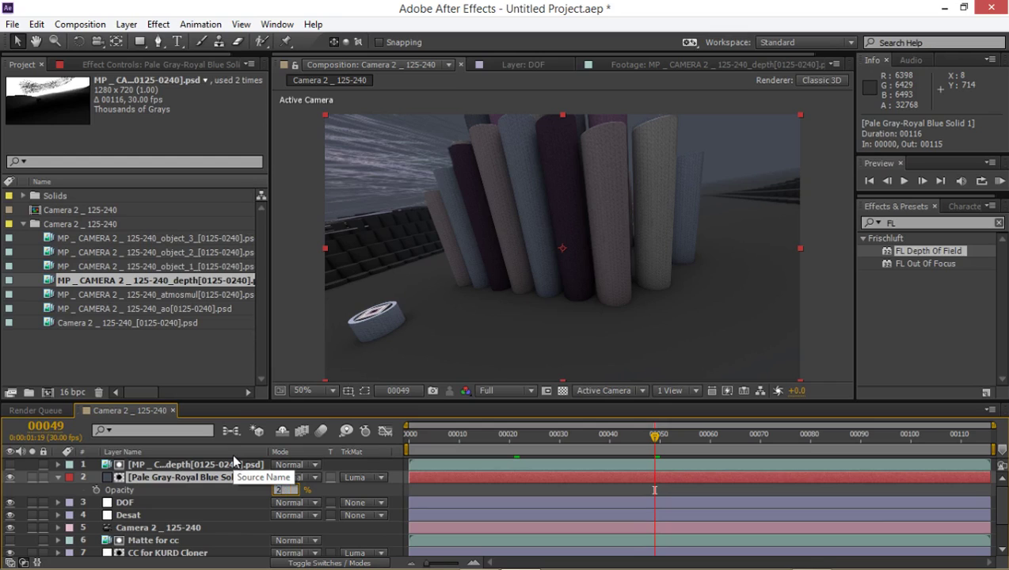
key("Return")
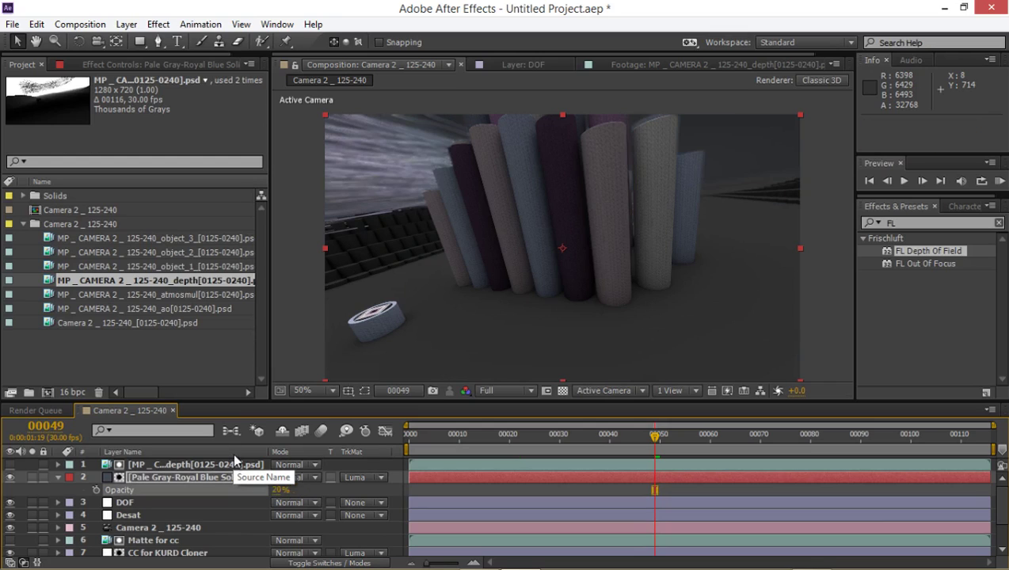
left_click(278, 490)
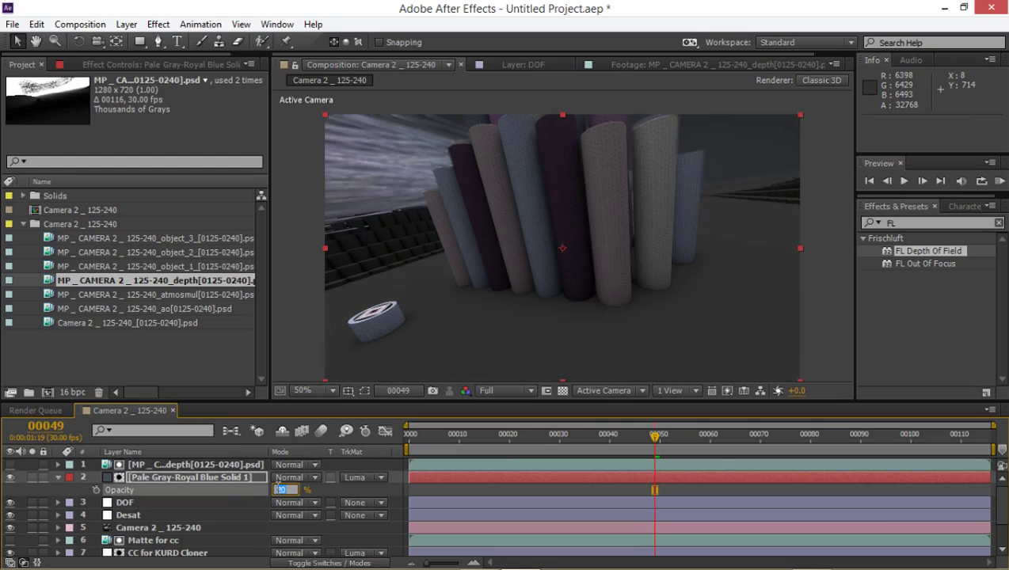
type("50")
key("Return")
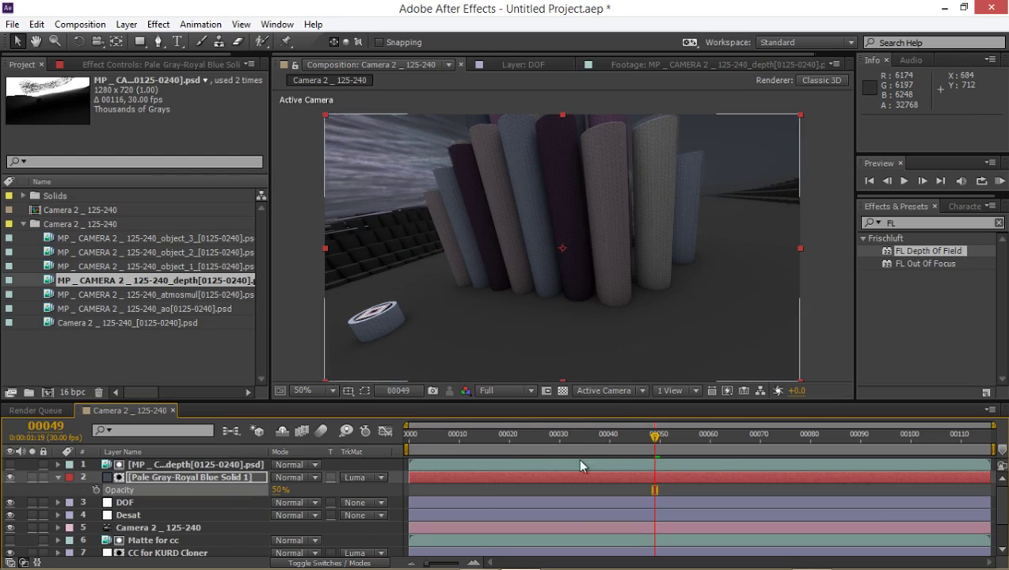
- Examine the reduced haze at frame 24 in an enlarged composition view
left_click_drag(554, 435, 511, 439)
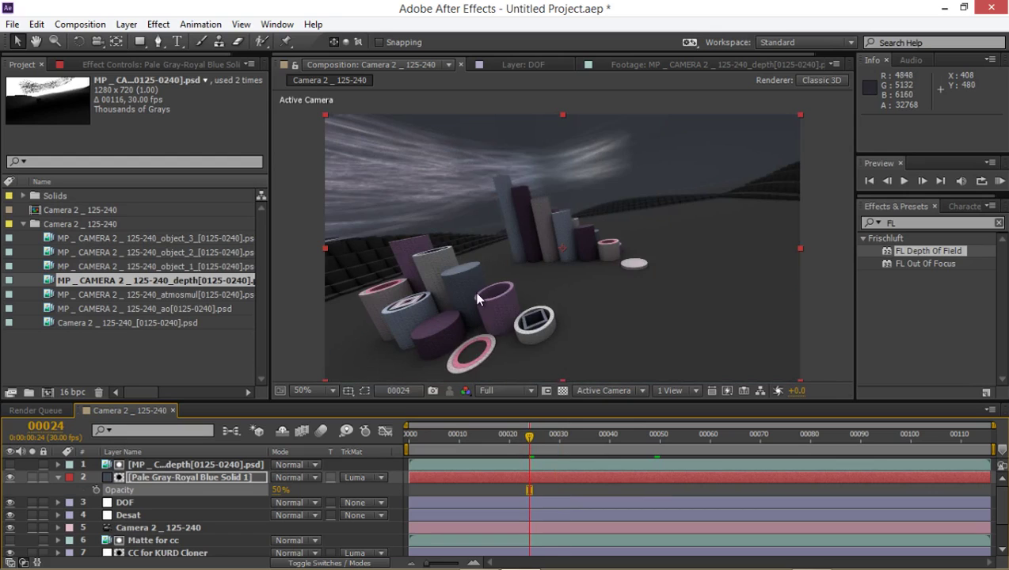
key("grave")
scroll(480, 269, "up", 2)
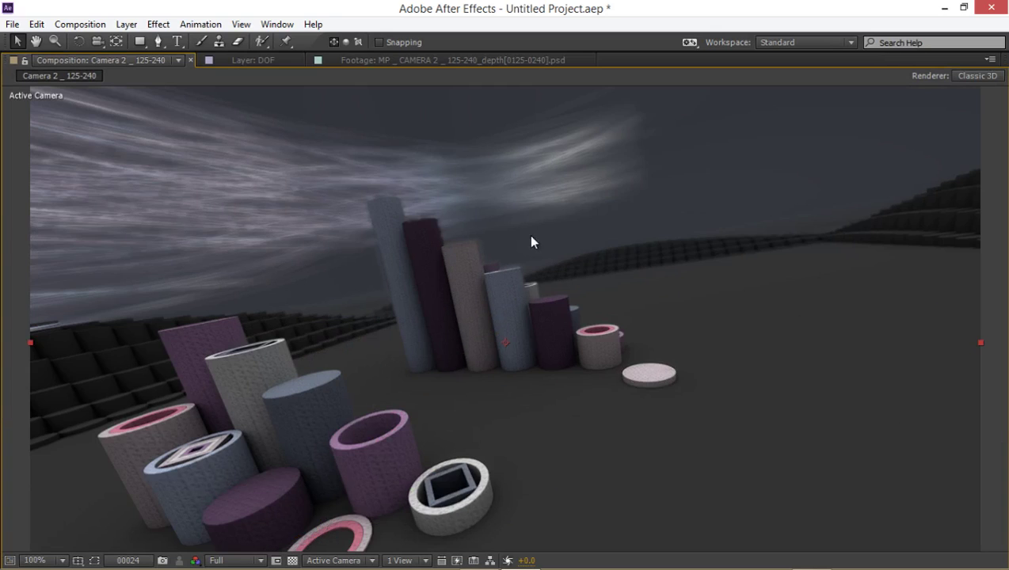
scroll(546, 237, "down", 2)
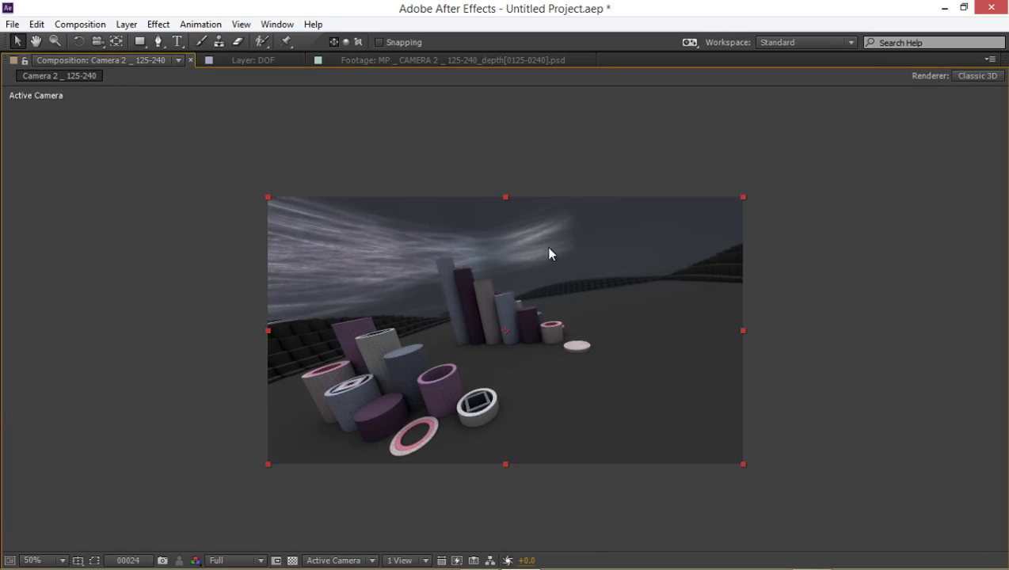
scroll(503, 290, "up", 2)
left_click_drag(503, 289, 510, 257)
key("grave")
scroll(519, 246, "down", 2)
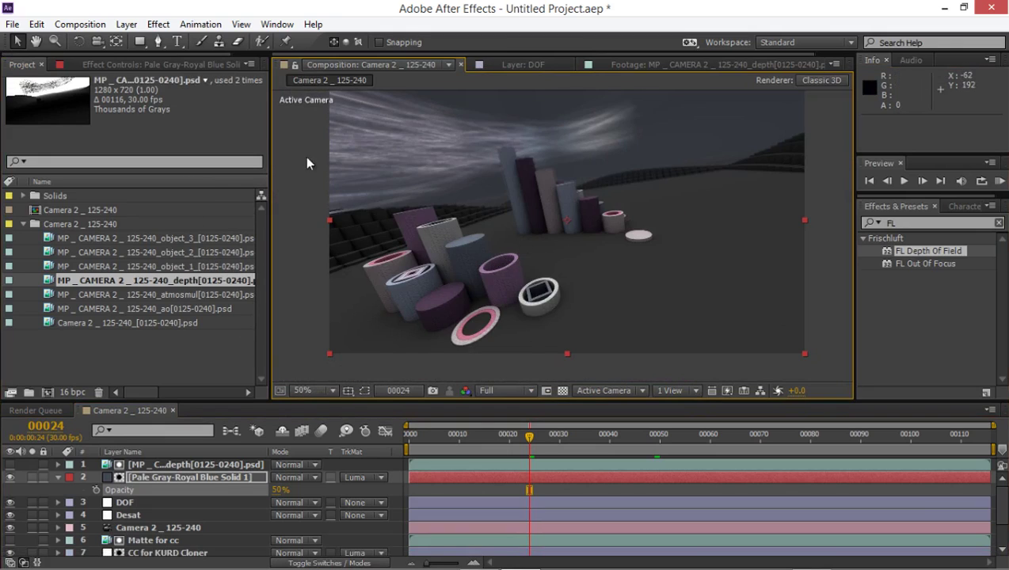
- Create a black 1280 x 720 solid named Flare above the other layers
left_click(127, 23)
mouse_move(239, 22)
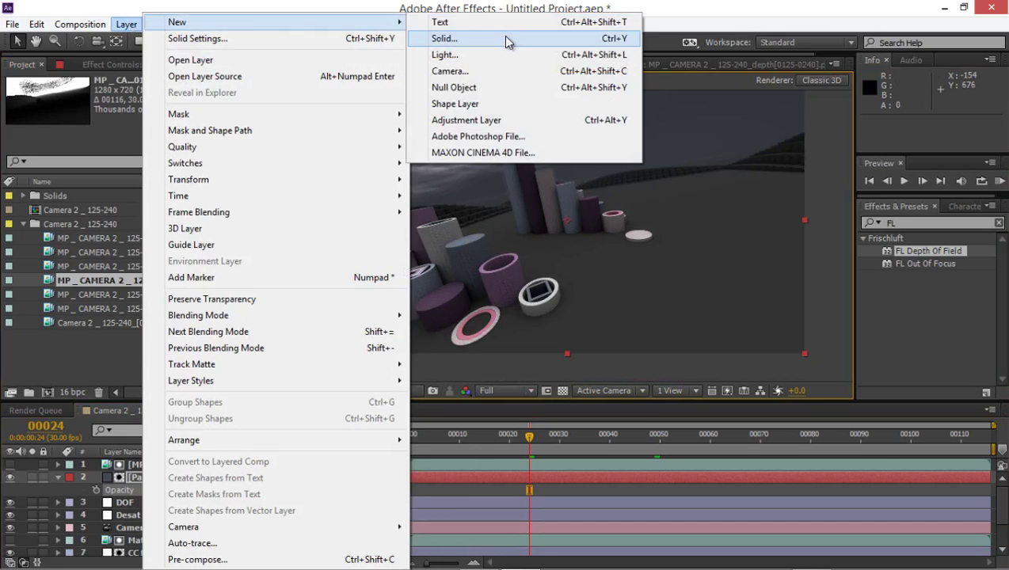
left_click(504, 39)
left_click_drag(837, 138, 638, 148)
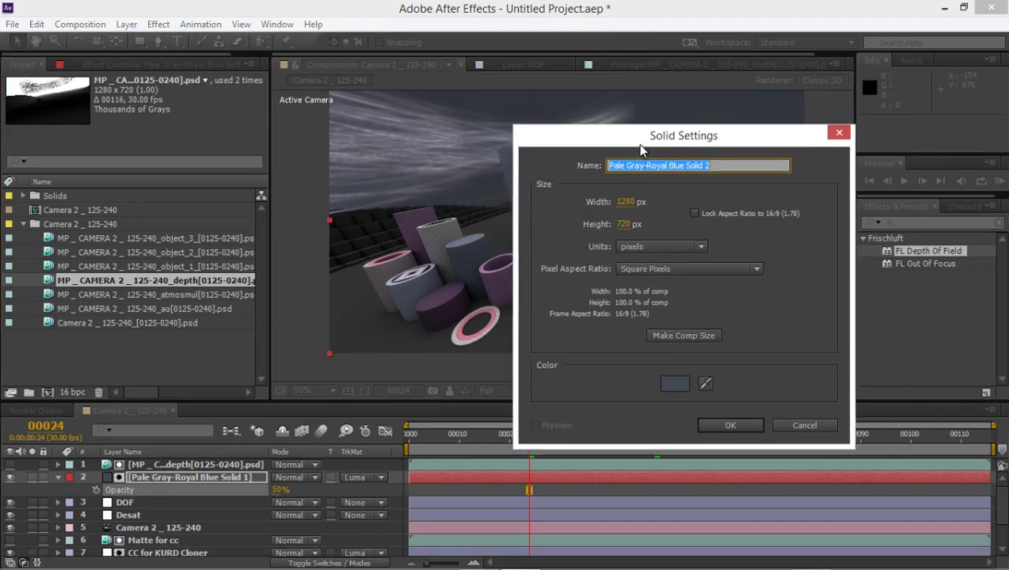
type("Flare")
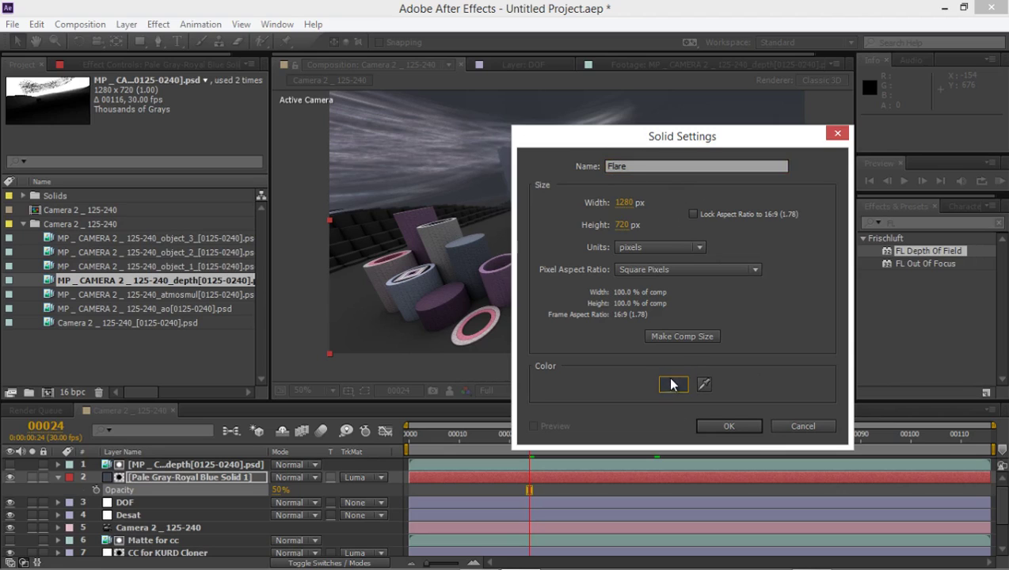
left_click(672, 383)
left_click_drag(87, 428, 25, 461)
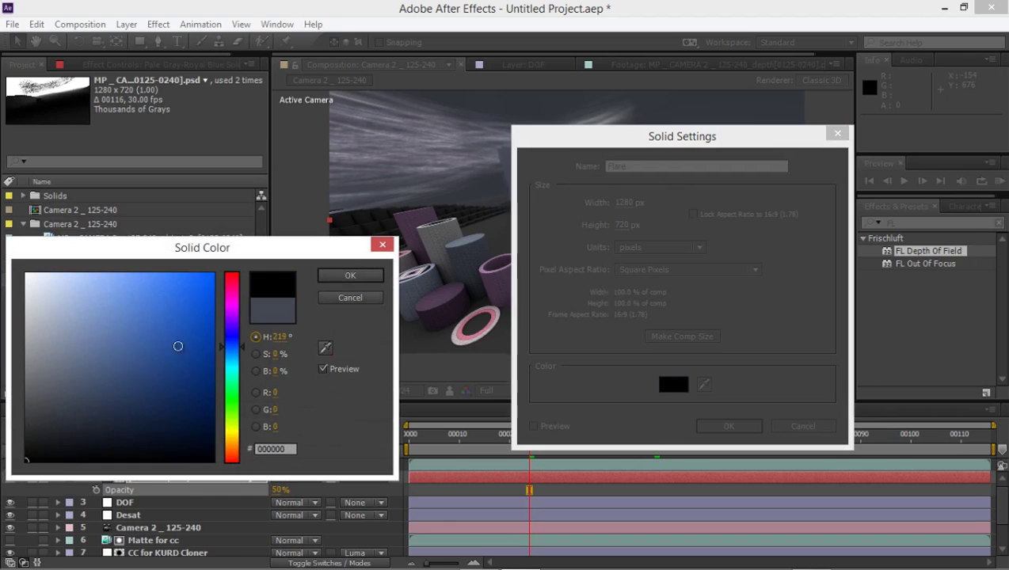
left_click(350, 276)
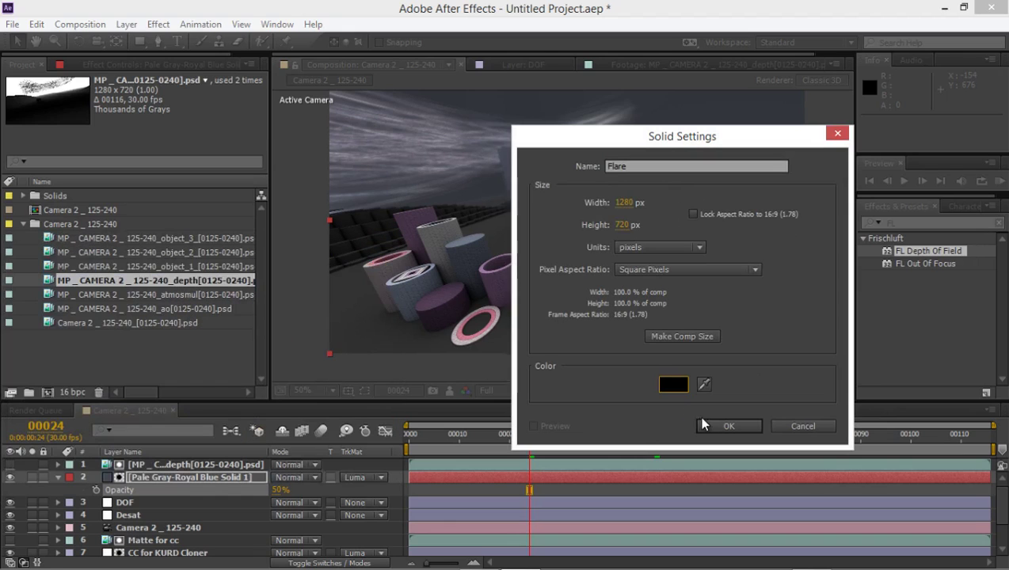
left_click(727, 426)
- Apply the Optical Flares effect to the Flare layer and set its blending mode to Screen
left_click(881, 224)
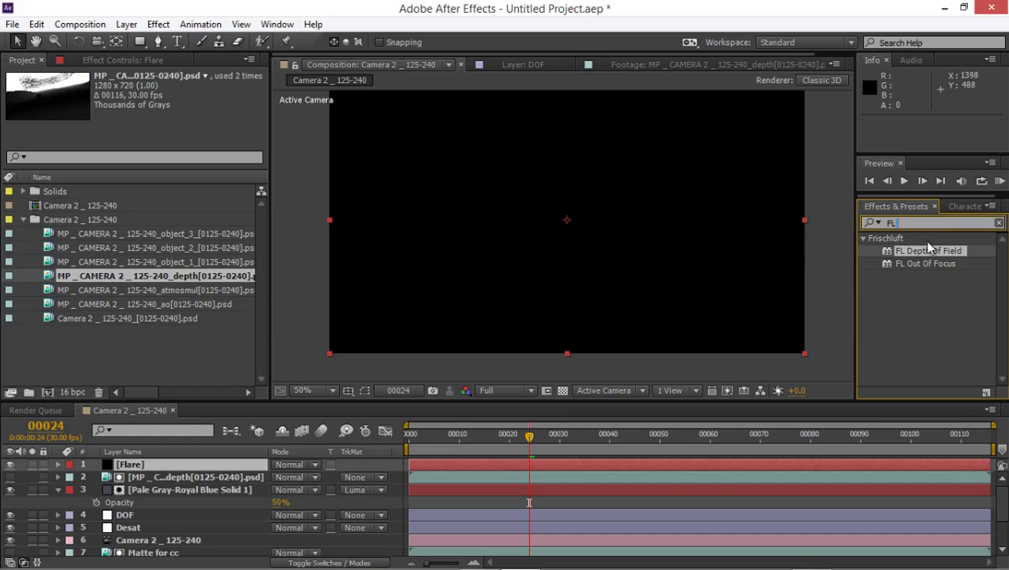
type("opt")
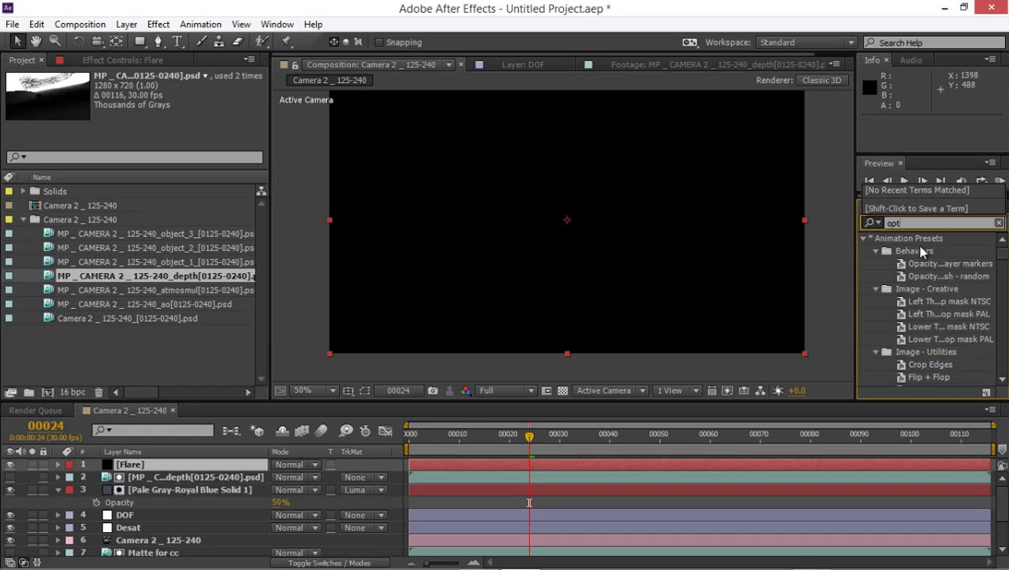
type("ical fla")
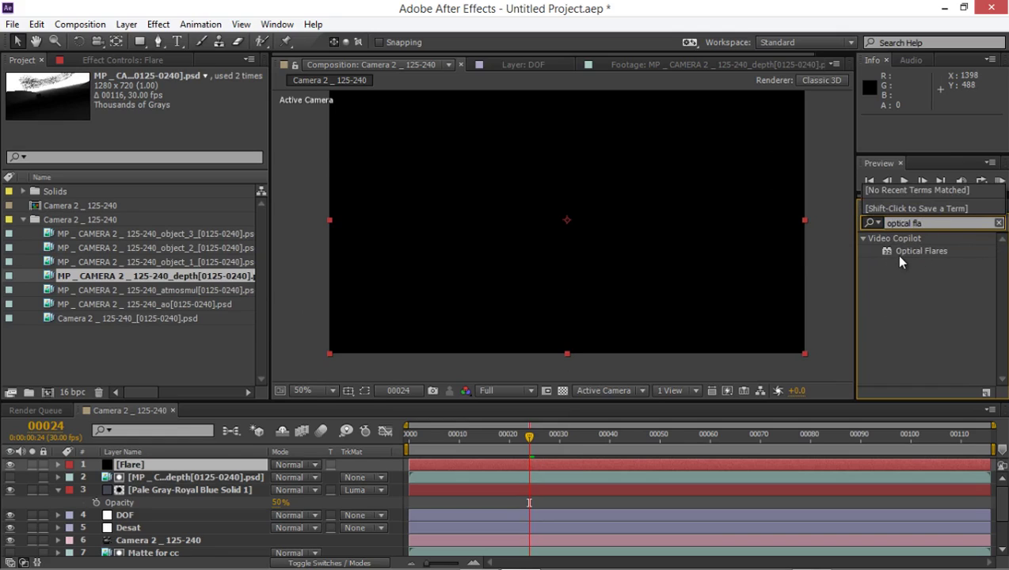
left_click_drag(896, 252, 177, 467)
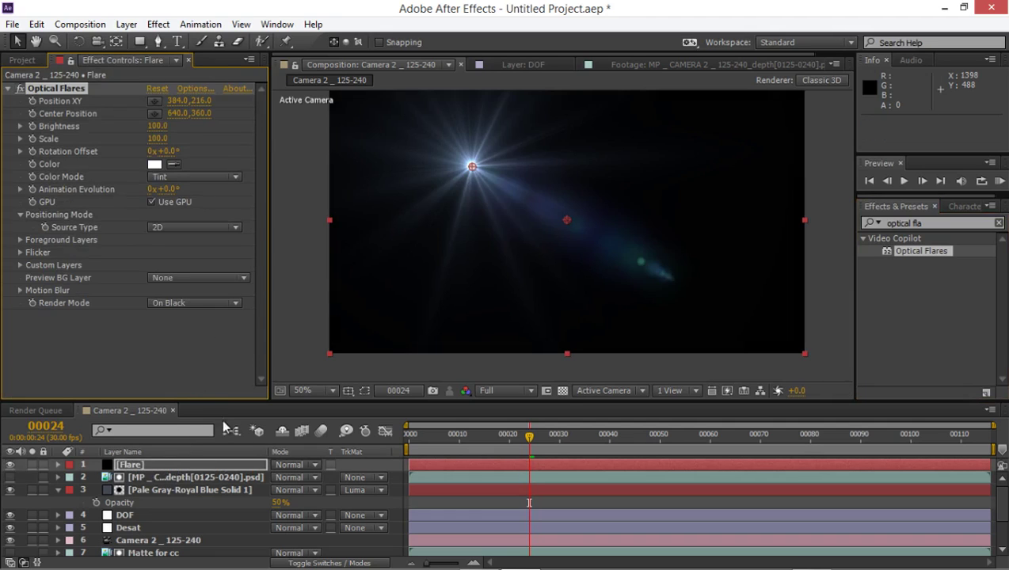
left_click(293, 465)
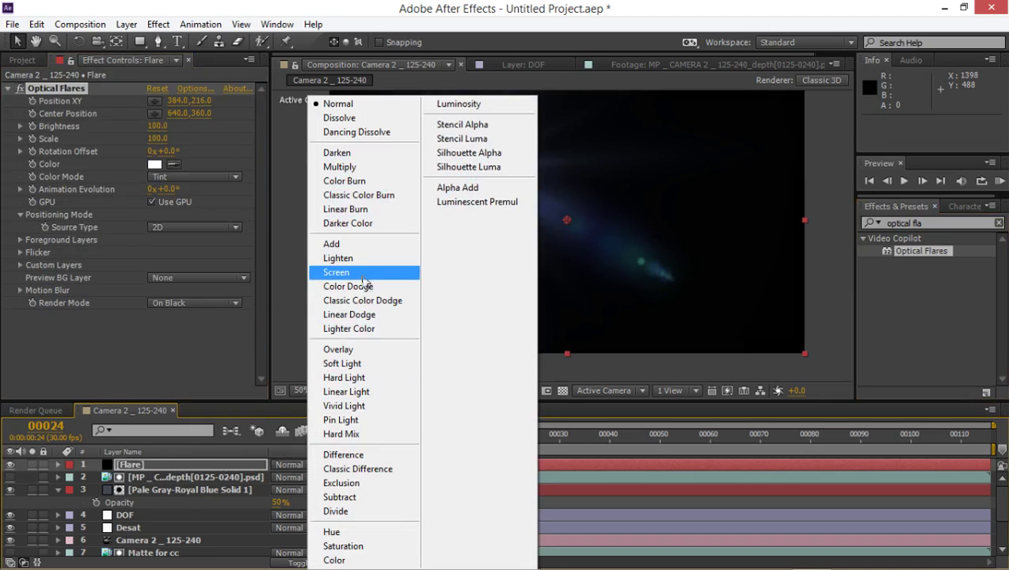
left_click(366, 272)
- Load the Cool Flare preset from the Motion Graphics collection in the Optical Flares options
left_click(204, 88)
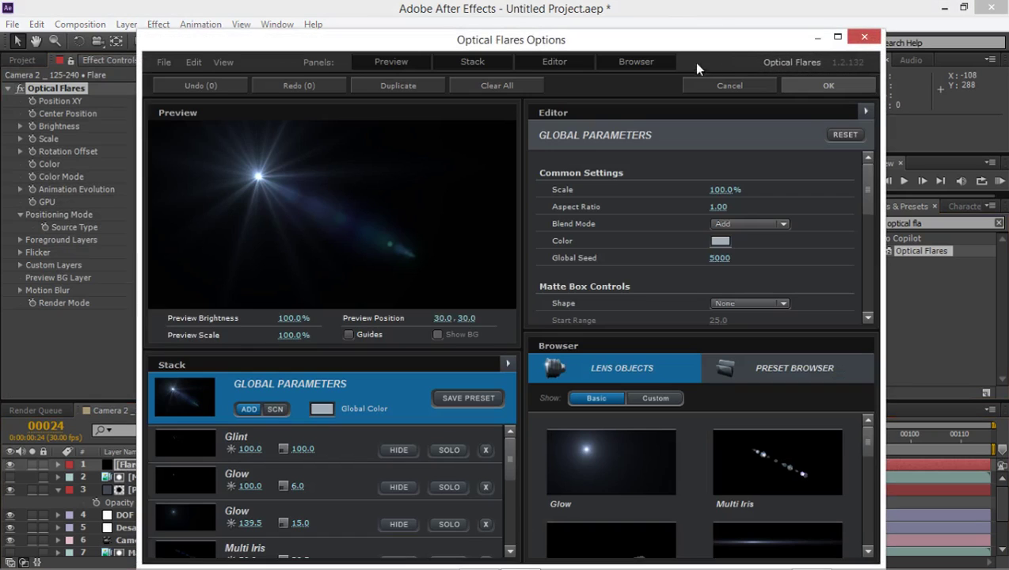
left_click(709, 377)
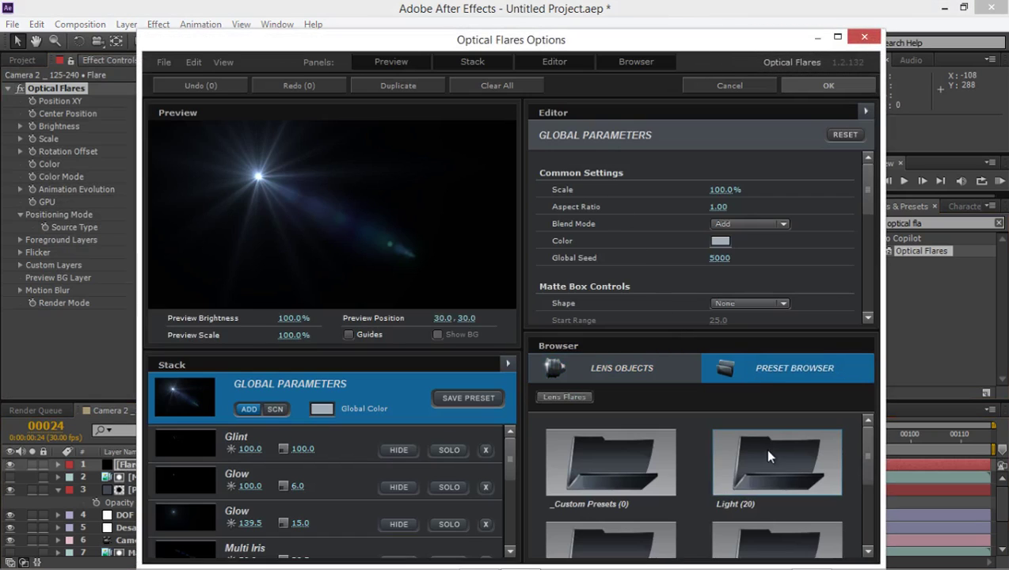
scroll(865, 457, "down", 2)
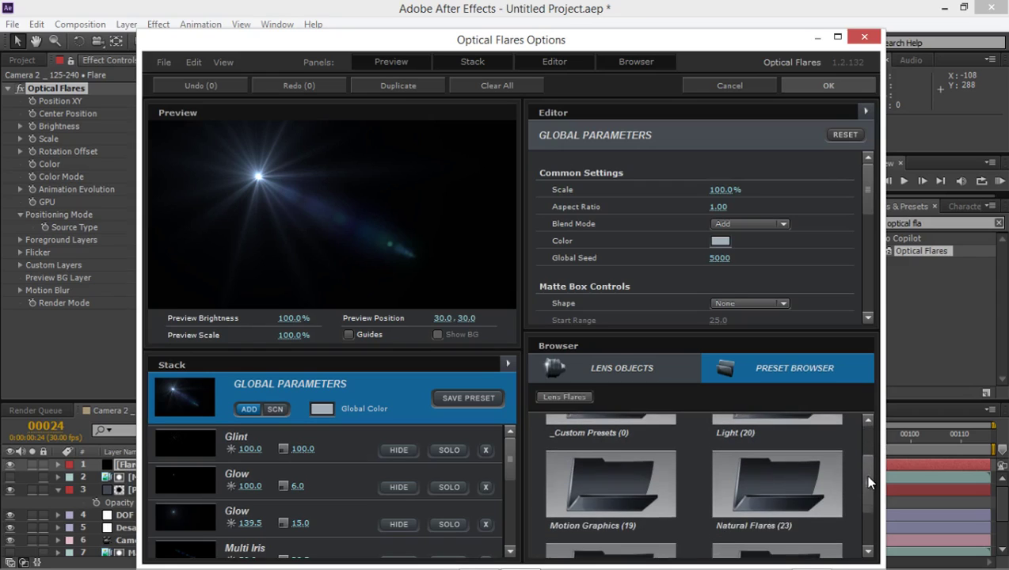
double_click(602, 467)
scroll(823, 473, "down", 1)
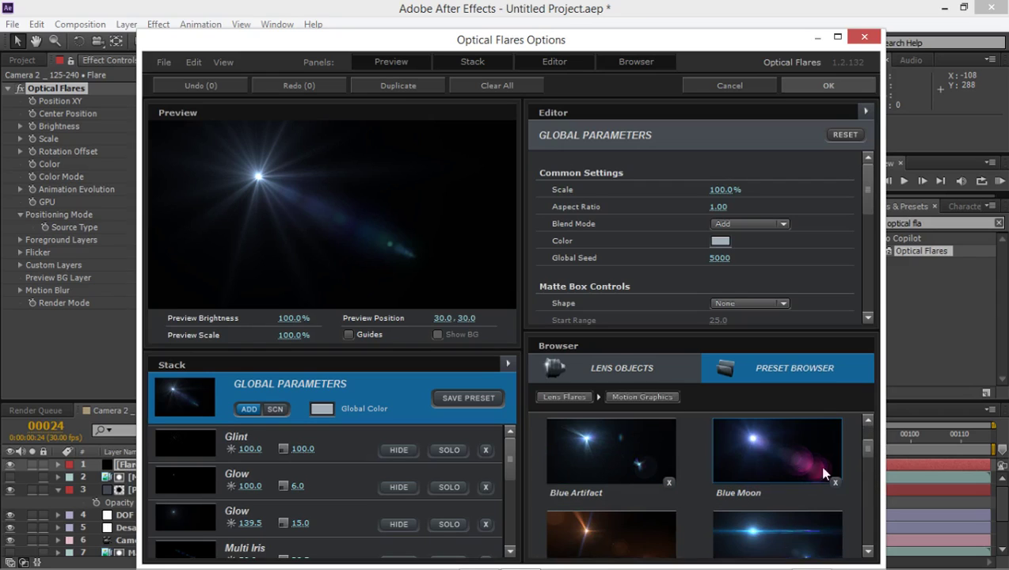
mouse_move(870, 449)
left_mouse_down()
mouse_move(858, 499)
mouse_move(856, 456)
left_mouse_up()
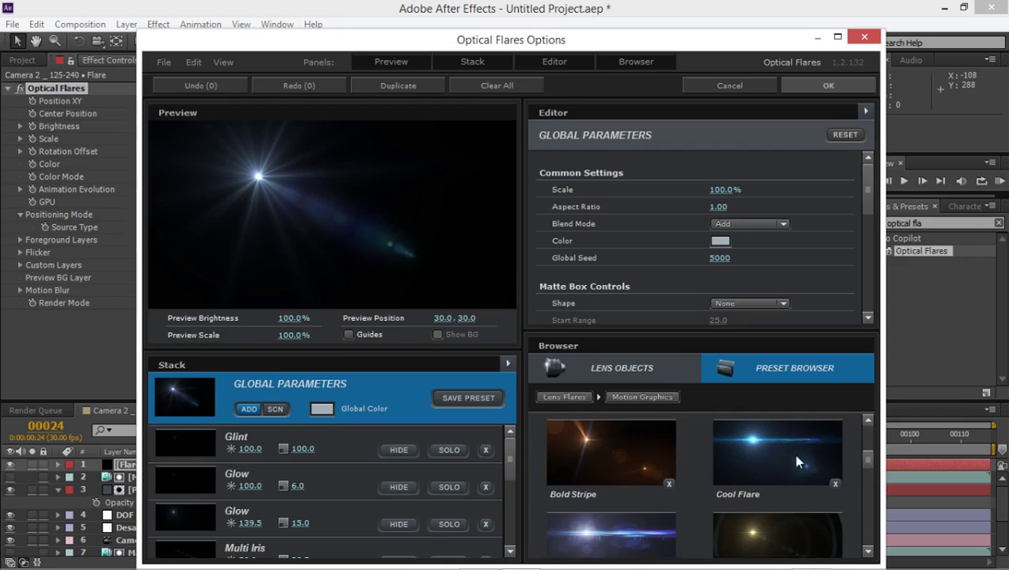
left_click(790, 453)
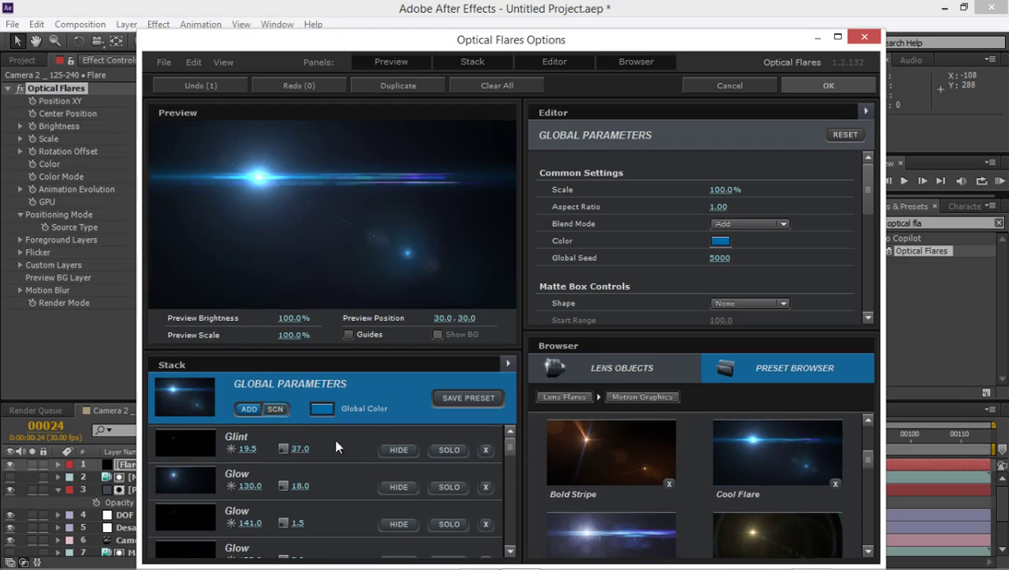
- Add a Streak object to the flare with a vertical offset of -4.0 and a stretch of 299.5%, 87.5%
left_click(615, 371)
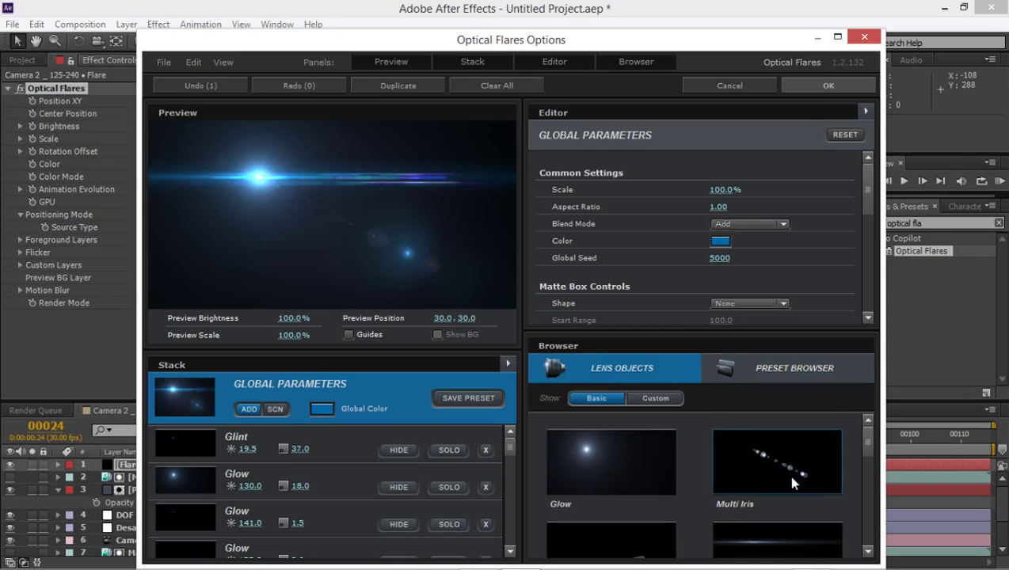
scroll(788, 483, "down", 2)
left_click(784, 507)
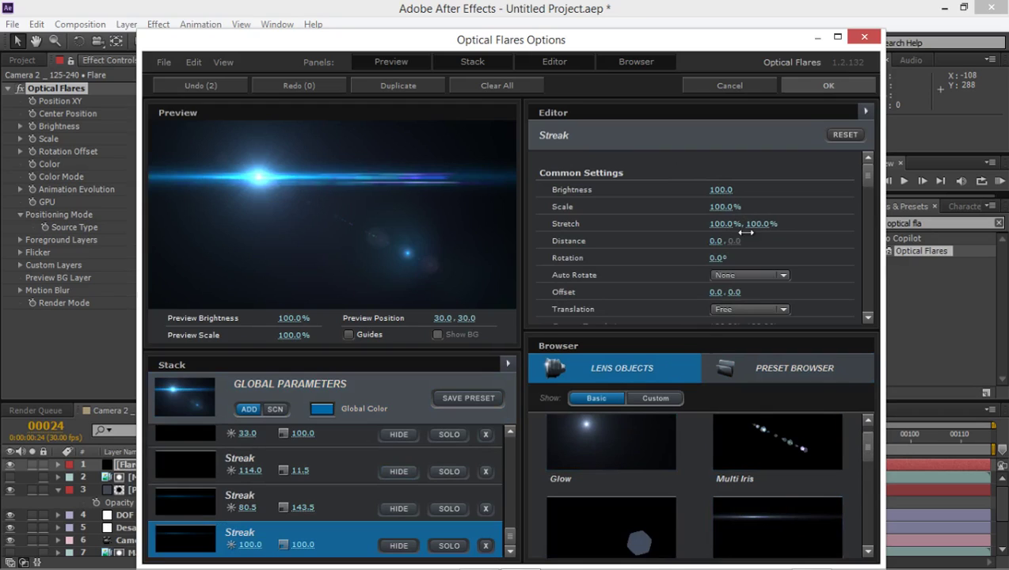
scroll(766, 489, "down", 2)
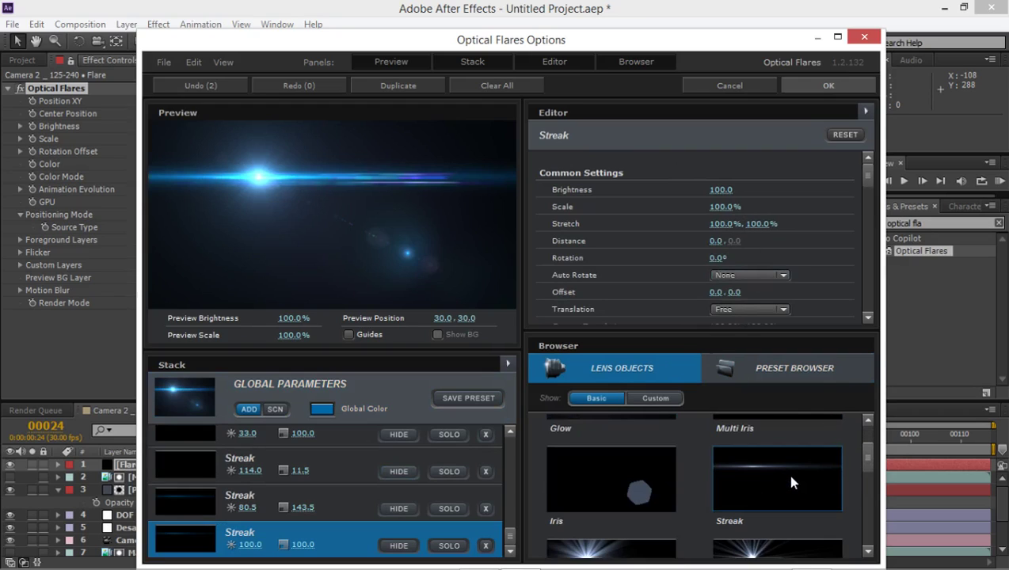
scroll(787, 474, "up", 1)
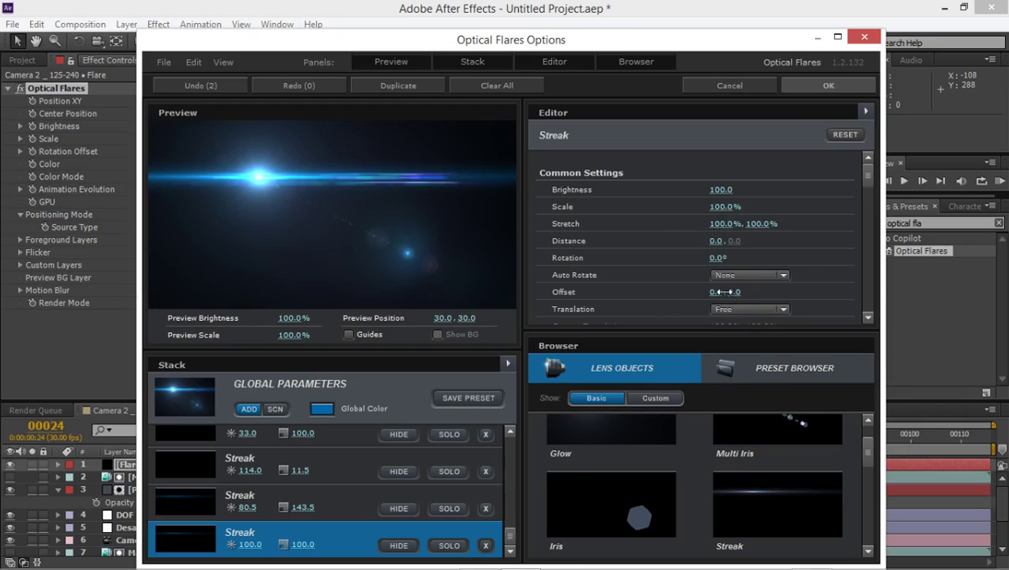
mouse_move(727, 300)
left_mouse_down()
mouse_move(712, 298)
mouse_move(729, 294)
left_mouse_up()
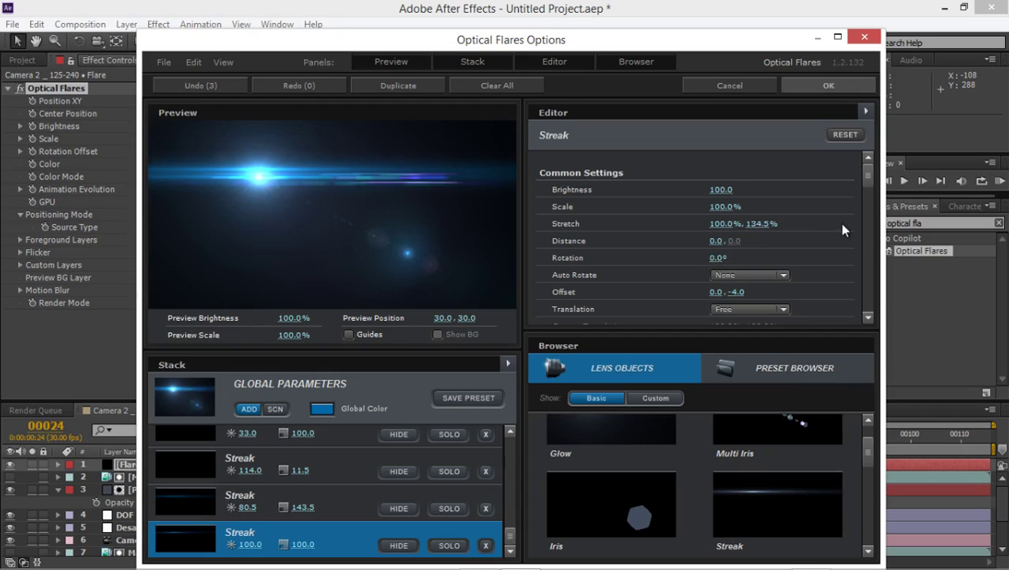
mouse_move(844, 225)
left_mouse_down()
mouse_move(676, 224)
mouse_move(939, 225)
mouse_move(773, 228)
mouse_move(887, 232)
left_mouse_up()
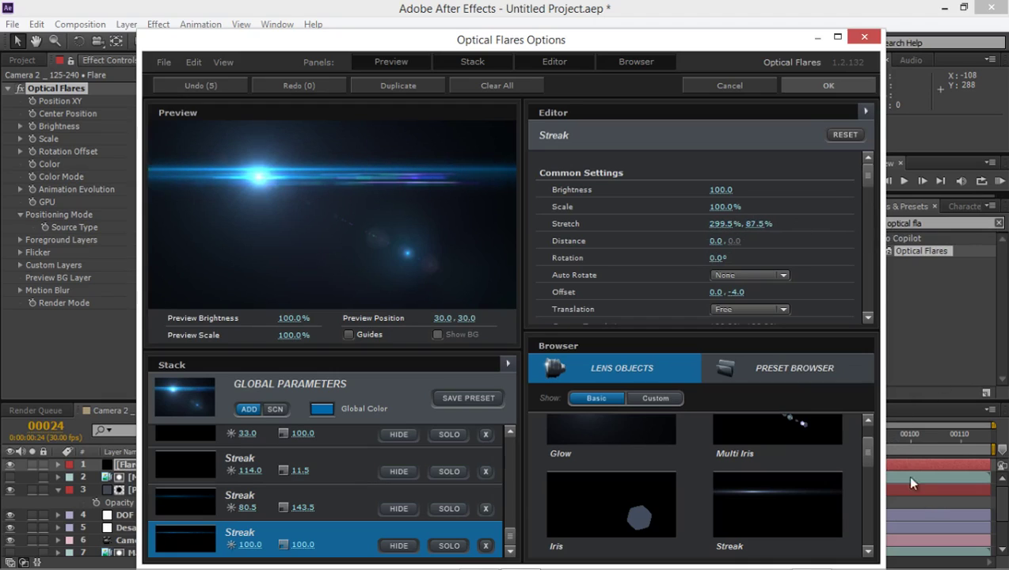
- Add another Streak object with a vertical offset of 5.0 and a horizontal stretch of 276%
left_click(779, 504)
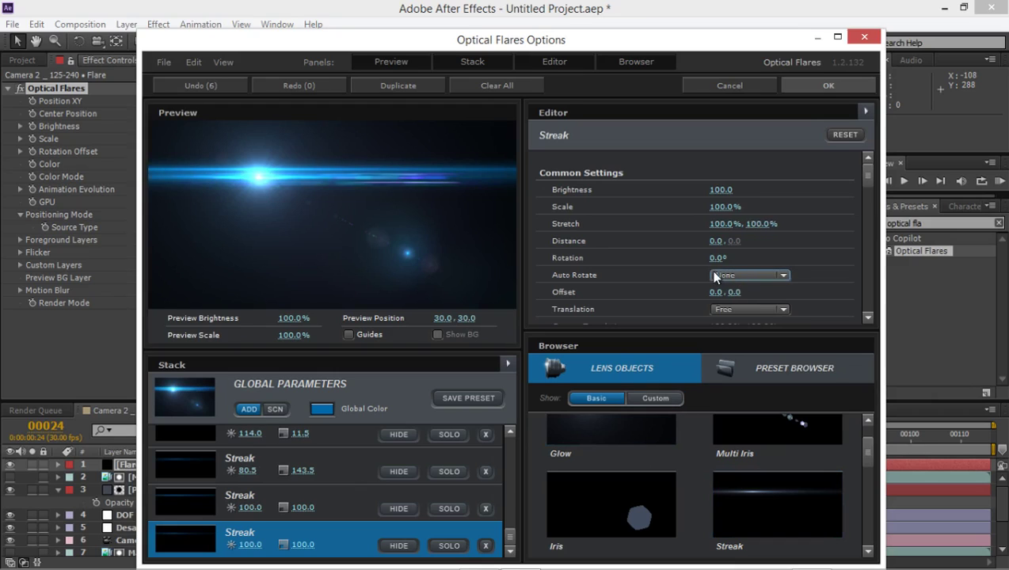
scroll(277, 489, "down", 1)
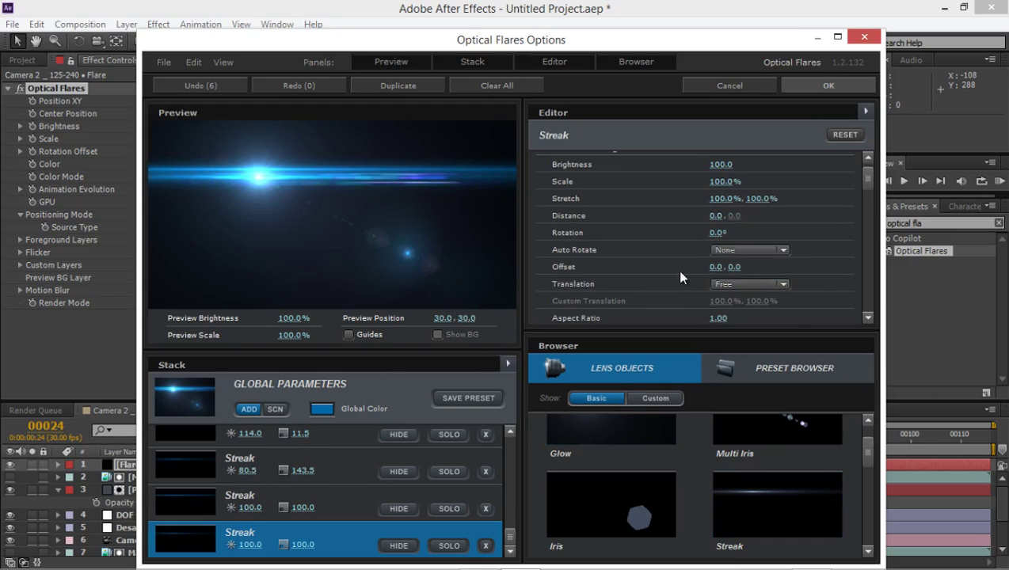
mouse_move(736, 267)
left_mouse_down()
mouse_move(784, 269)
mouse_move(730, 257)
left_mouse_up()
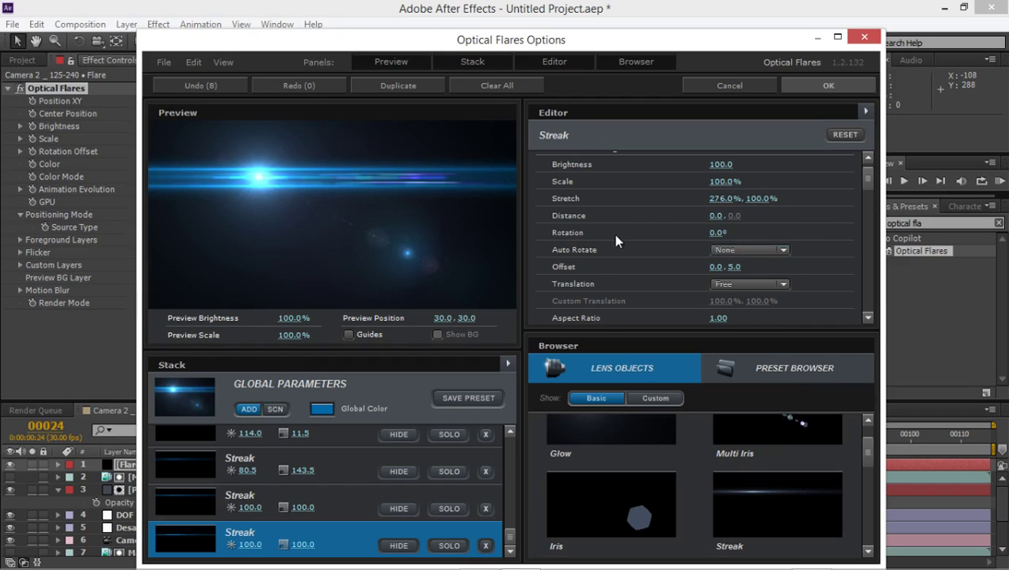
- Set the Lens Texture image in the flare's global parameters to Grainy and accept the Optical Flares options
scroll(657, 221, "up", 1)
scroll(672, 216, "down", 6)
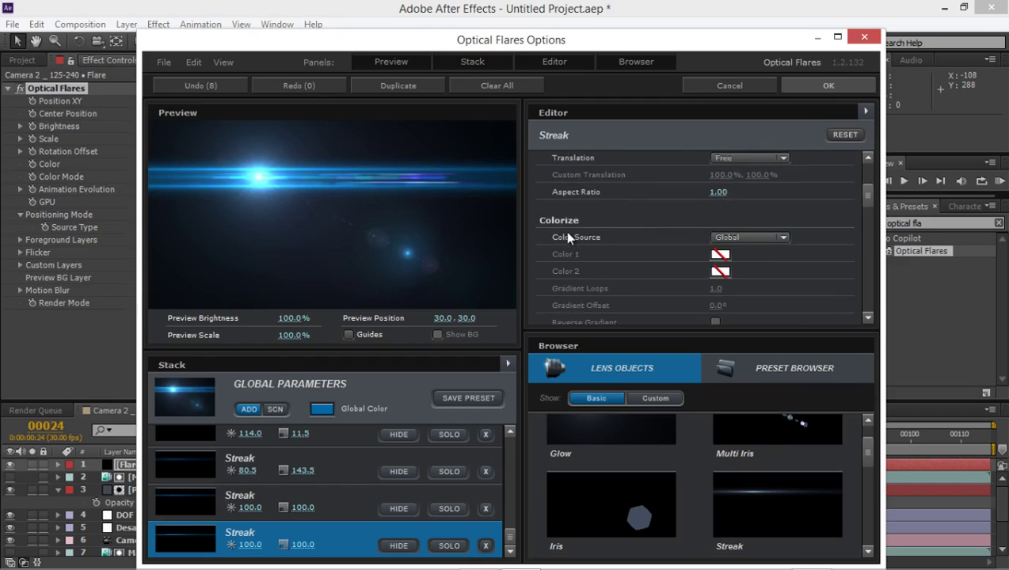
scroll(565, 232, "down", 5)
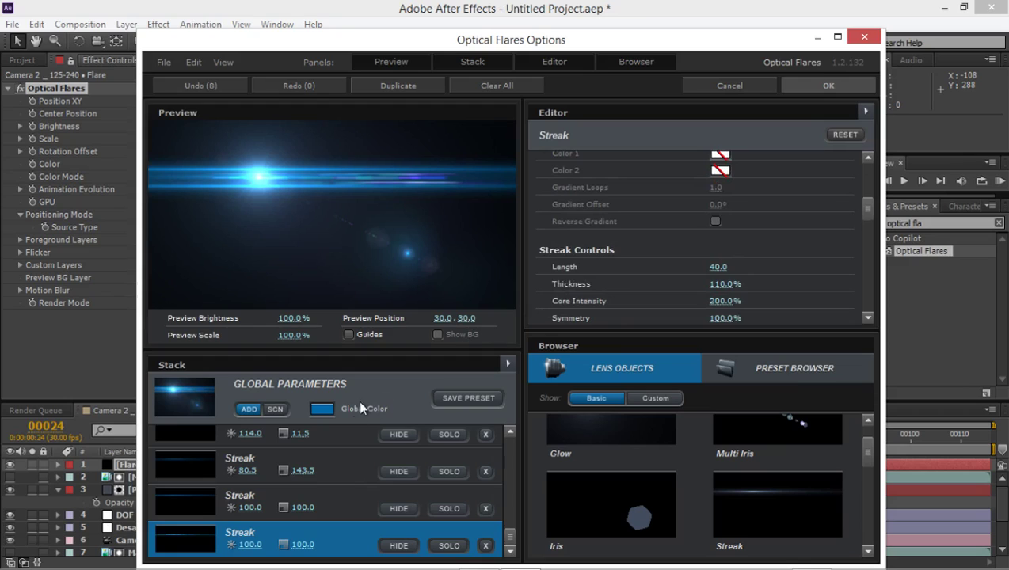
left_click(420, 393)
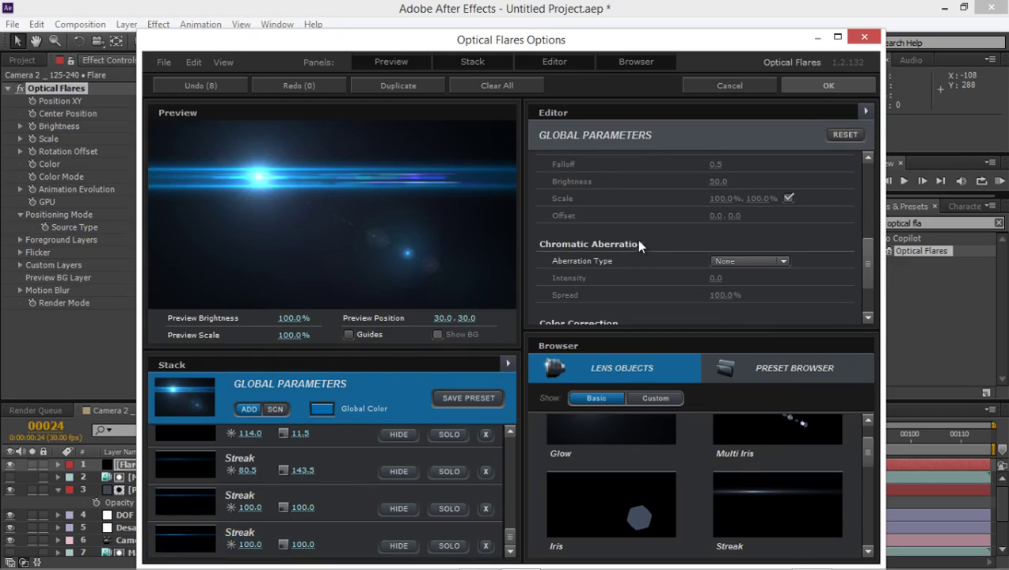
left_click_drag(872, 257, 870, 224)
left_click(757, 244)
left_click(765, 334)
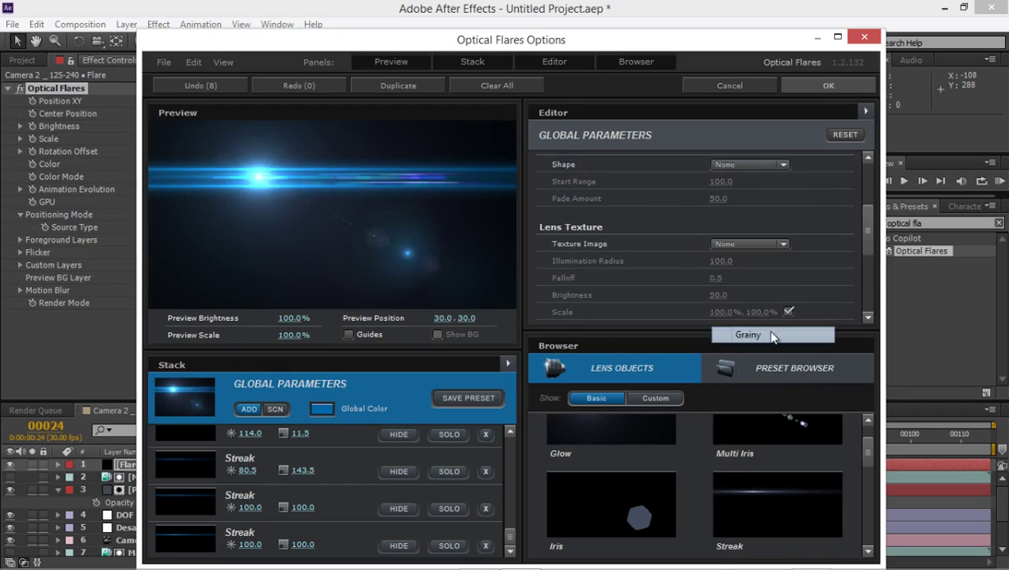
left_click(807, 82)
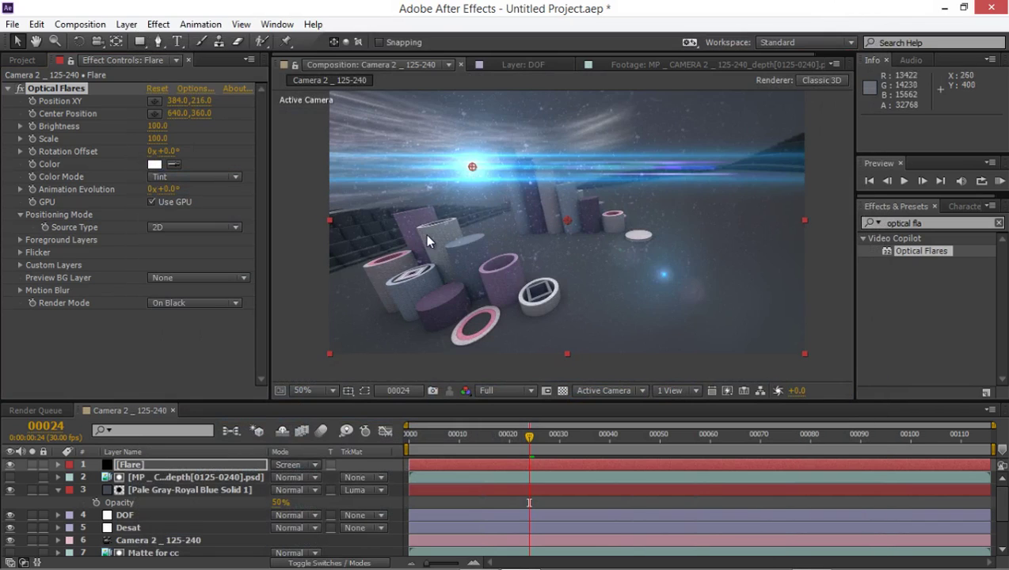
- Move the flare's light source outside the frame beyond the upper-left corner, to about -156, 62
left_click_drag(411, 236, 568, 272)
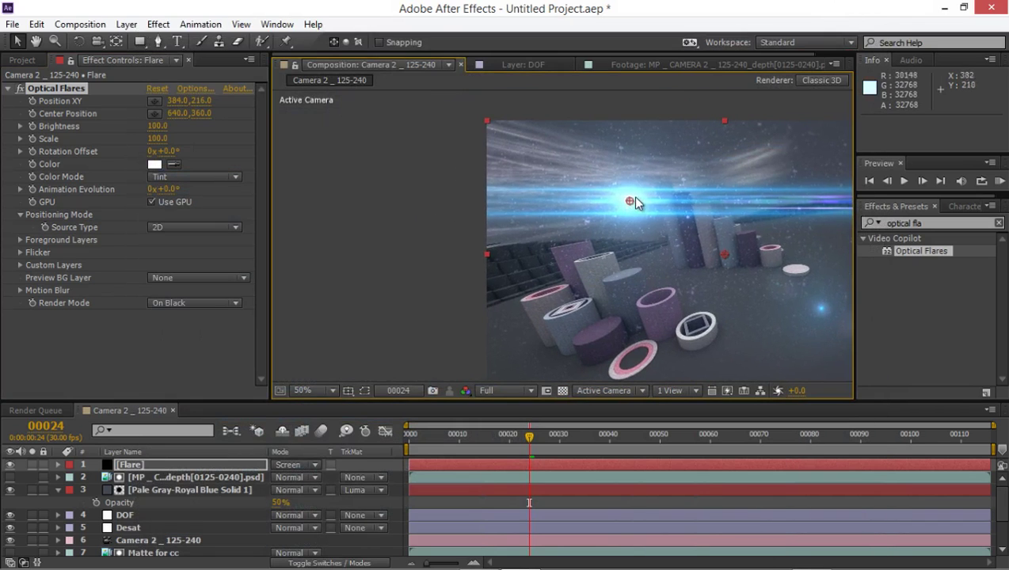
left_click_drag(630, 204, 425, 151)
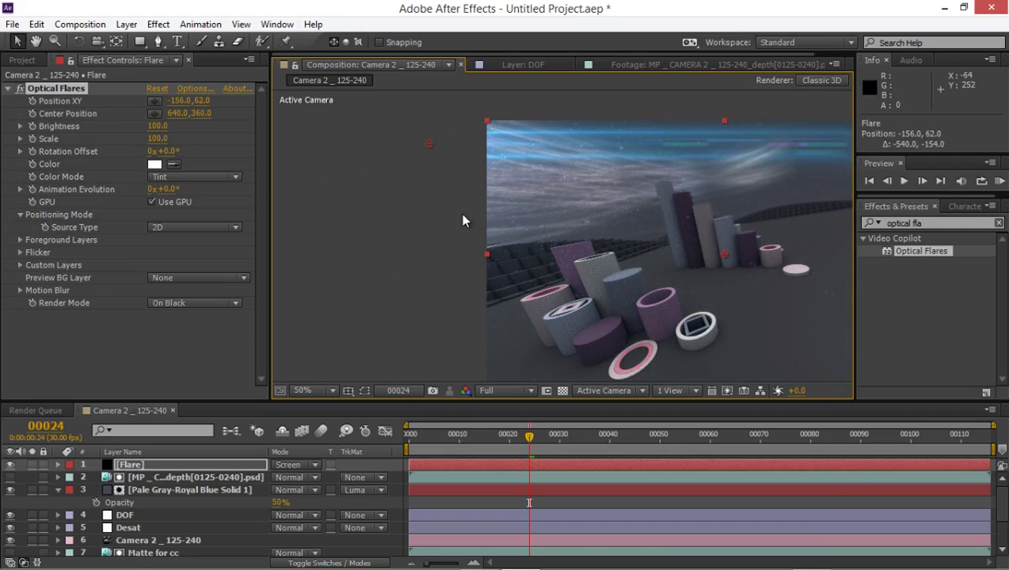
left_click_drag(463, 220, 316, 225)
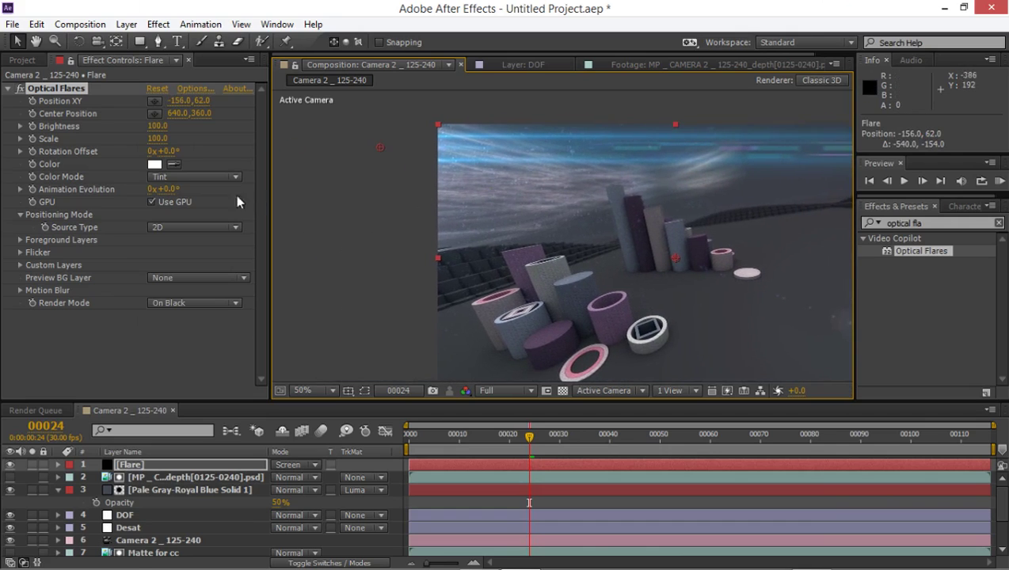
- Set the Optical Flares brightness to 50
left_click(158, 125)
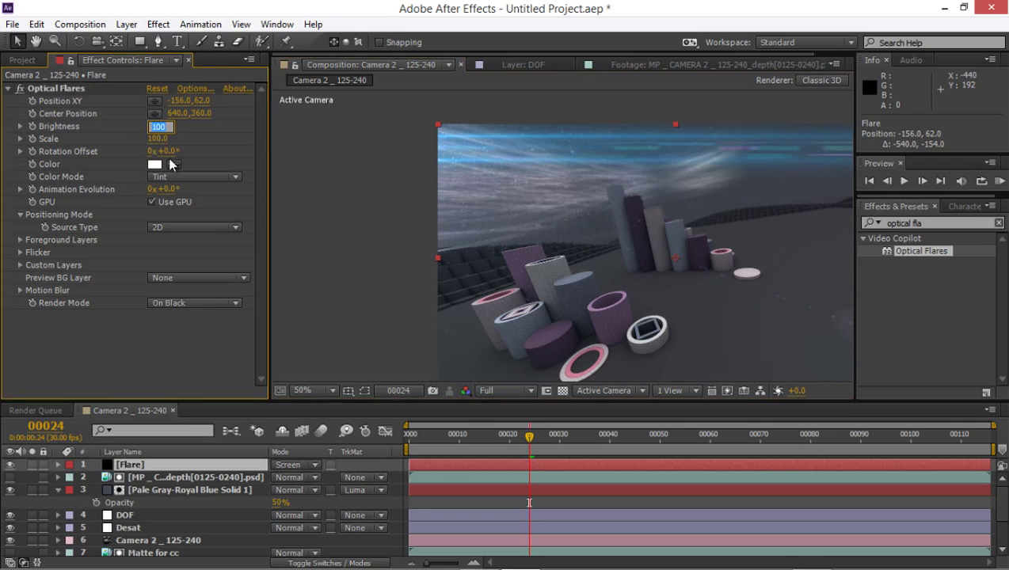
type("50")
key("Return")
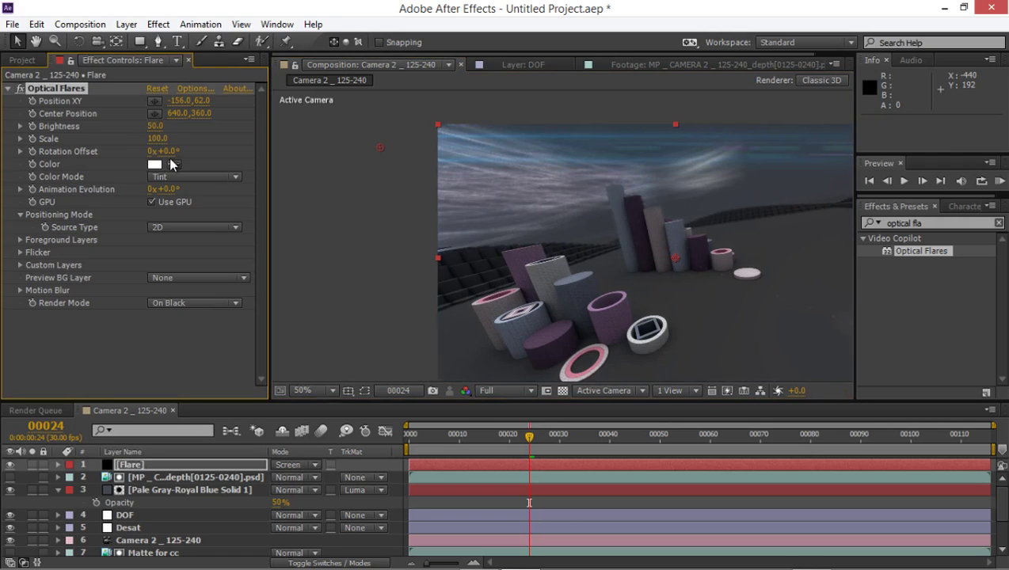
- Move the flare's light source closer to the frame edge at about -28, 62 and set its brightness to 100
left_click_drag(538, 256, 458, 233)
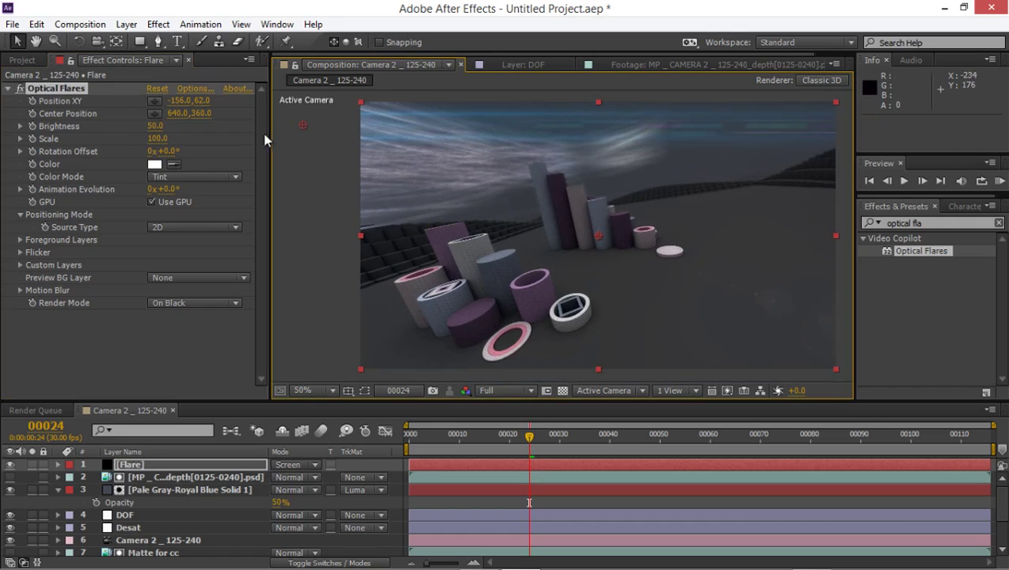
left_click_drag(299, 124, 349, 124)
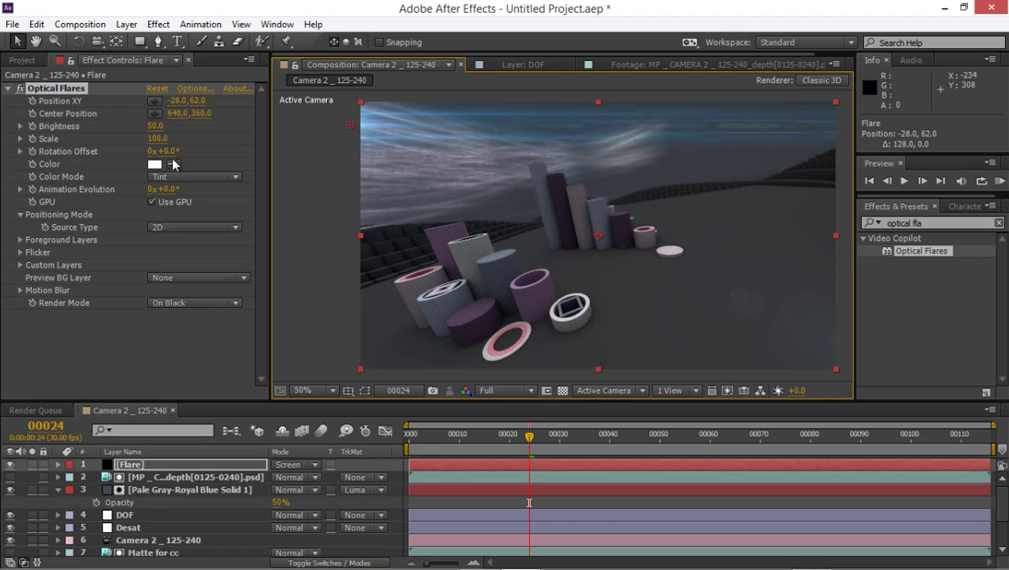
left_click_drag(157, 129, 168, 128)
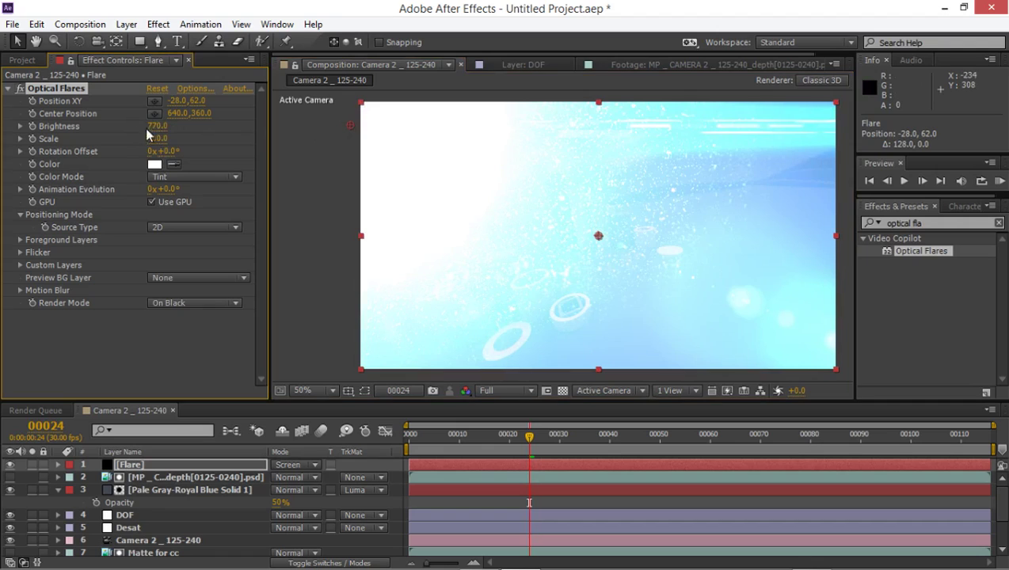
left_click(158, 126)
key("Return")
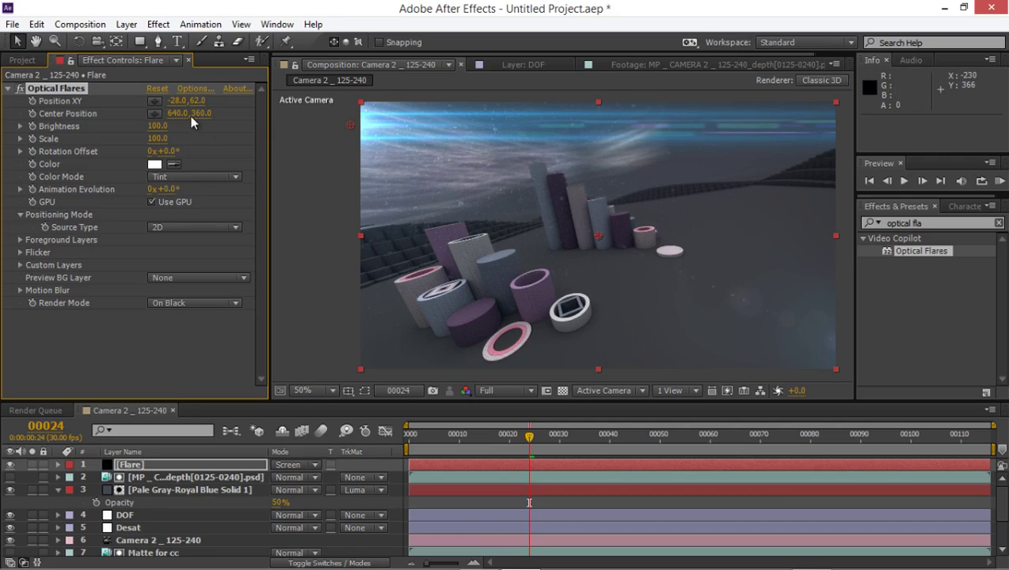
- Create a black 1280 x 720 px solid layer named Black bars
left_click(125, 23)
mouse_move(248, 24)
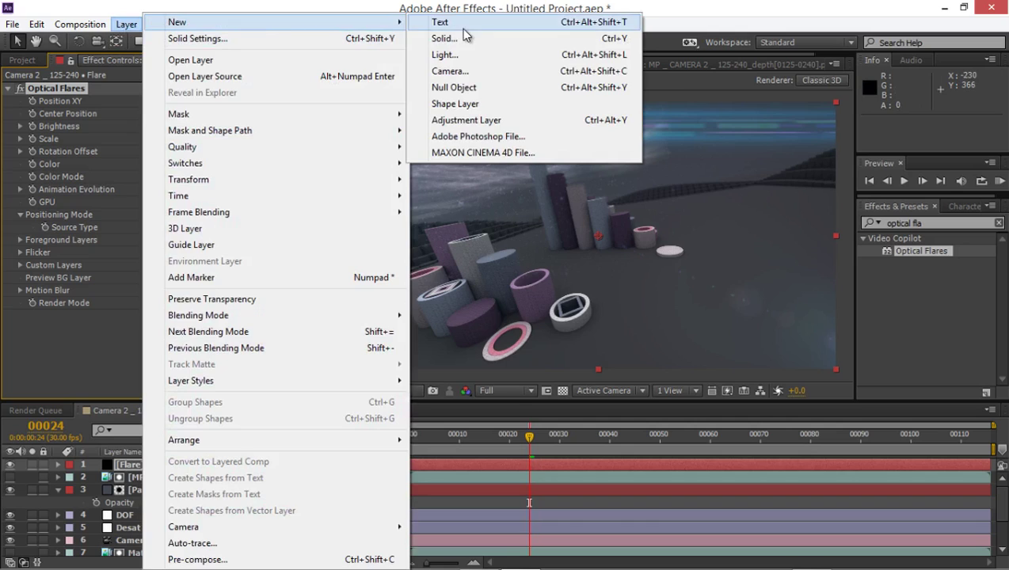
left_click(460, 38)
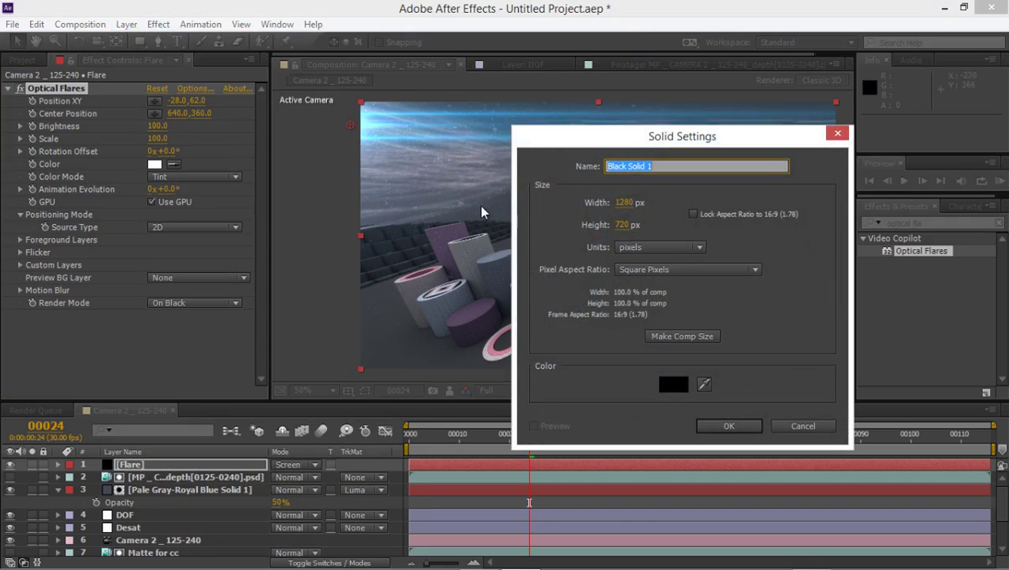
type("Black bars")
key("Return")
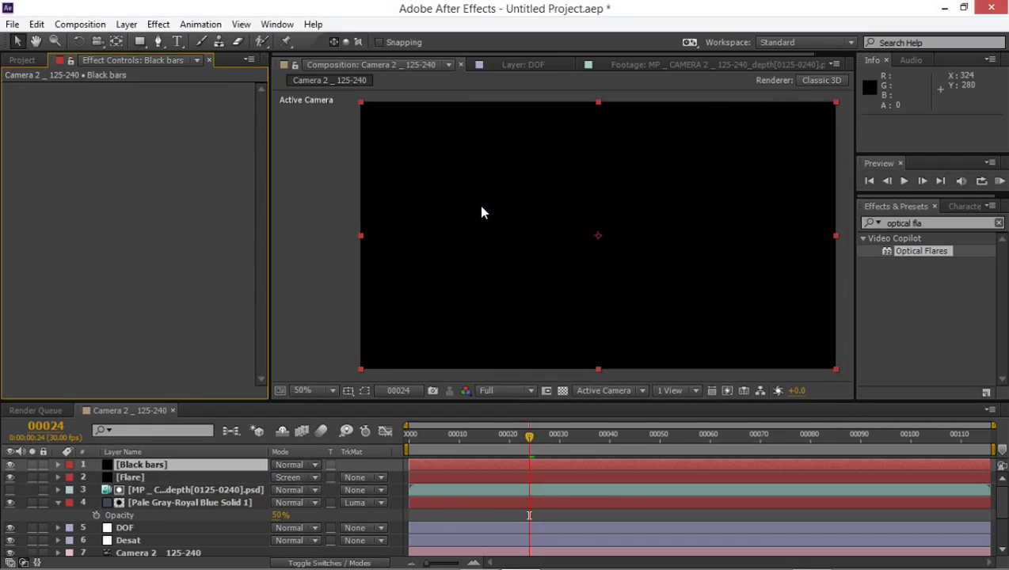
- Show the title/action safe guides and draw a rectangular mask on Black bars across the frame's top edge down to the action-safe line
left_click(348, 393)
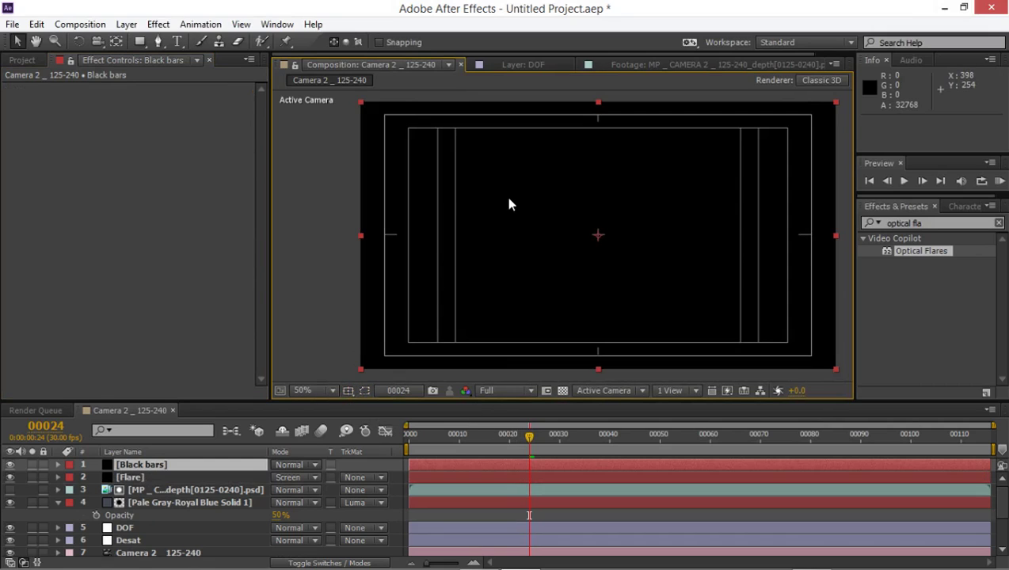
key("grave")
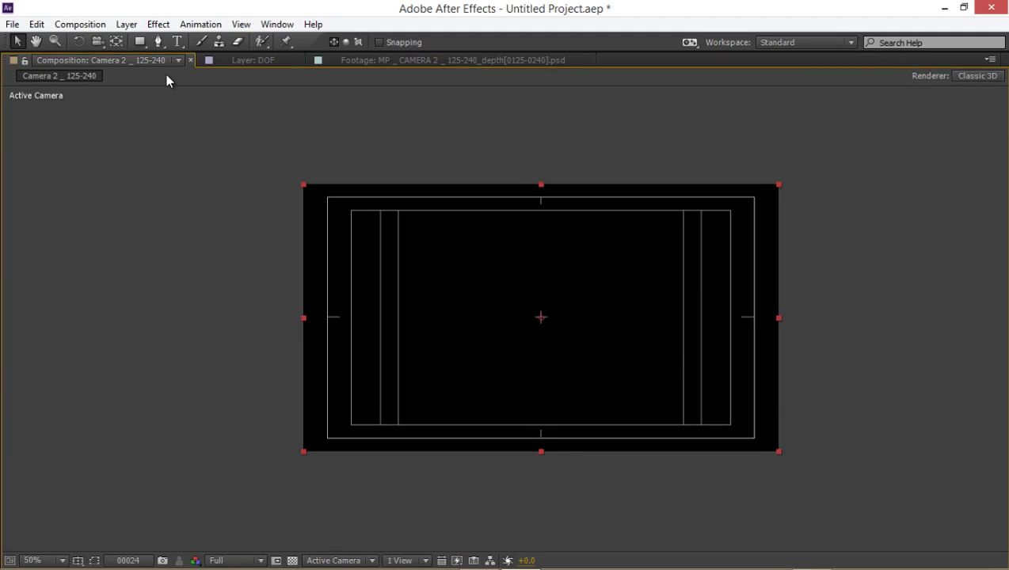
left_click(141, 44)
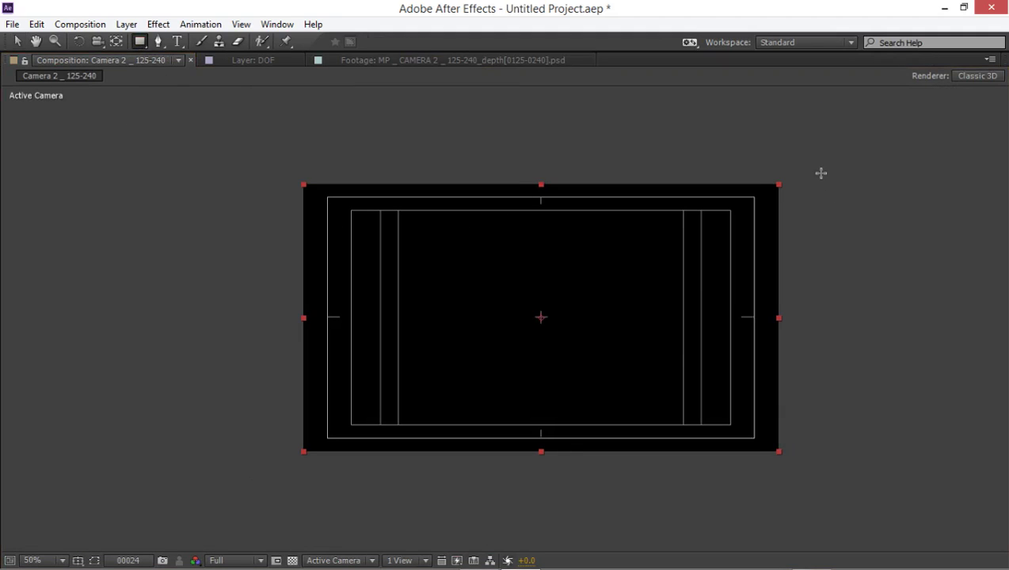
left_click_drag(819, 171, 247, 199)
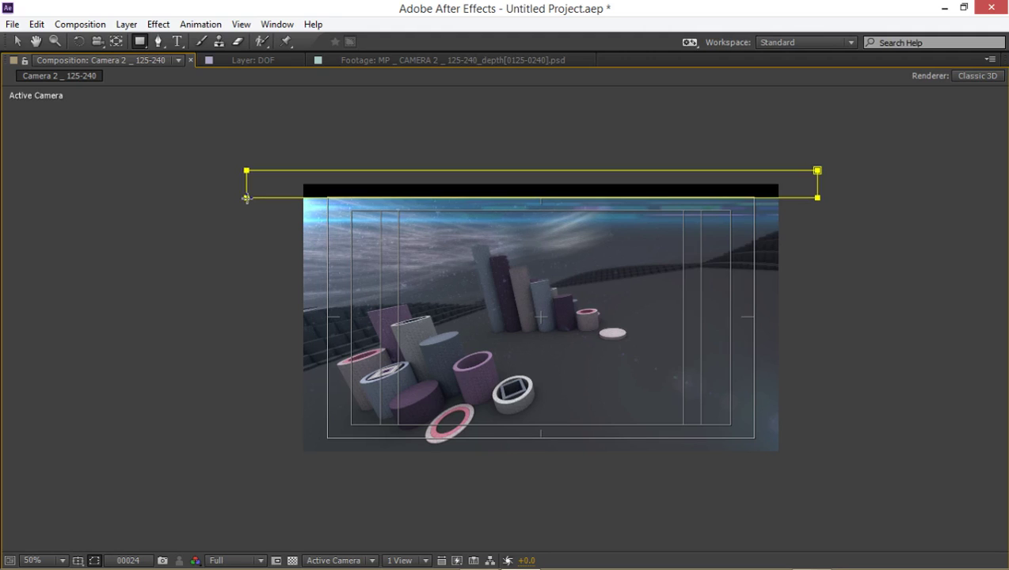
- Align the lower edge of the top bar's mask exactly with the action-safe line
key("period")
left_click_drag(390, 152, 334, 298)
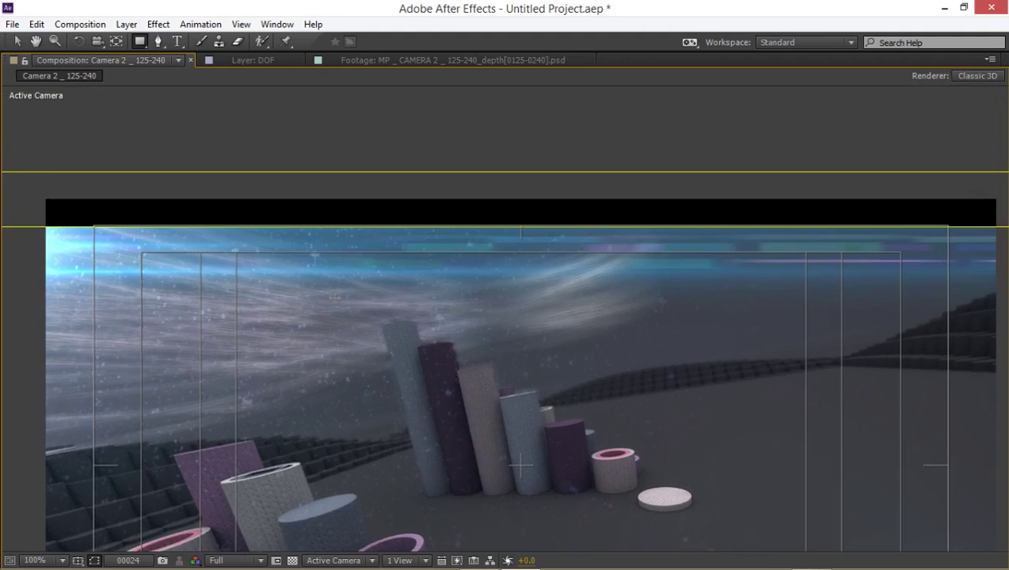
left_click_drag(191, 247, 273, 231)
key("comma")
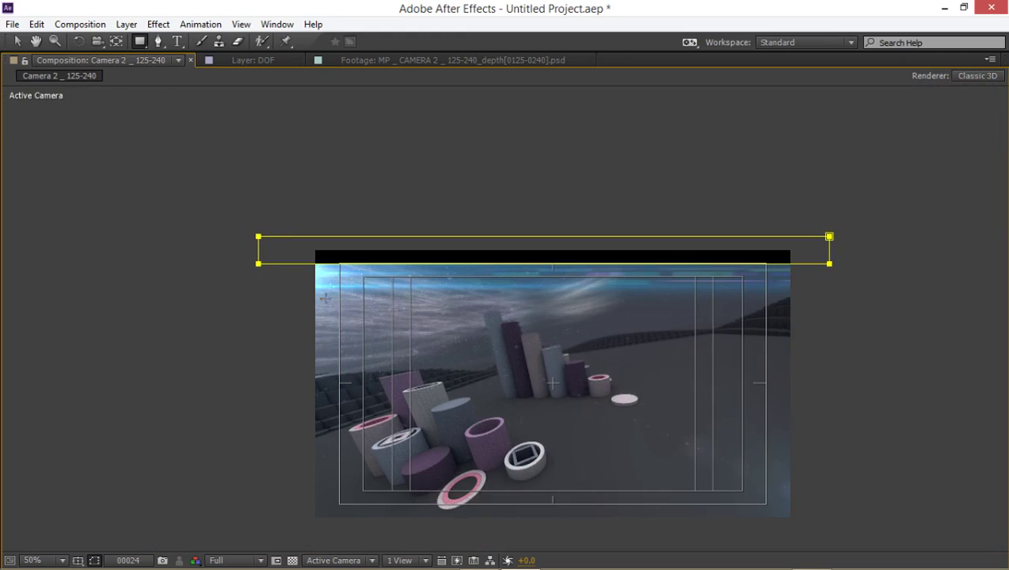
left_click_drag(324, 297, 314, 248)
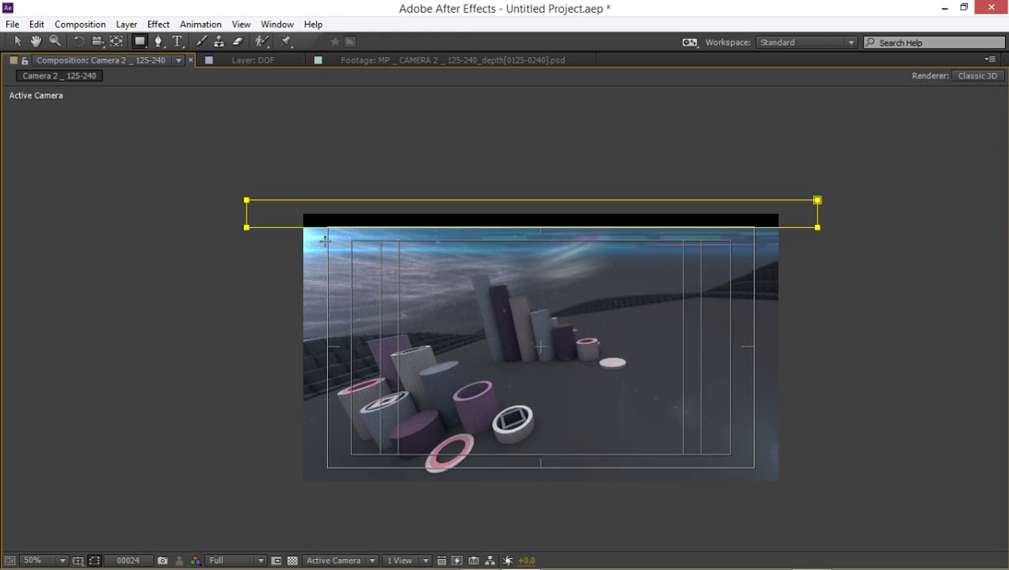
key("period")
left_click_drag(322, 460, 358, 378)
key("comma")
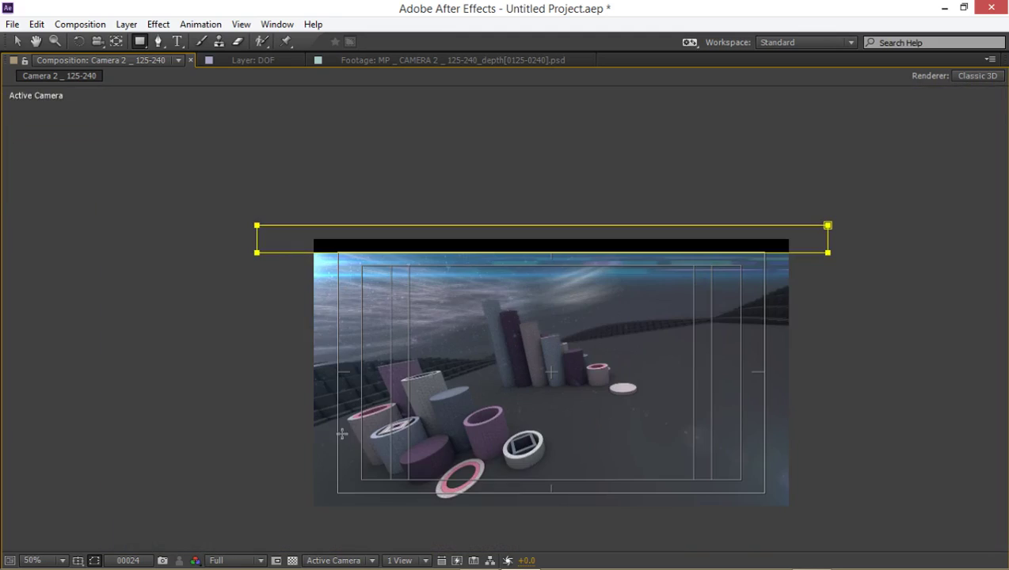
key("period")
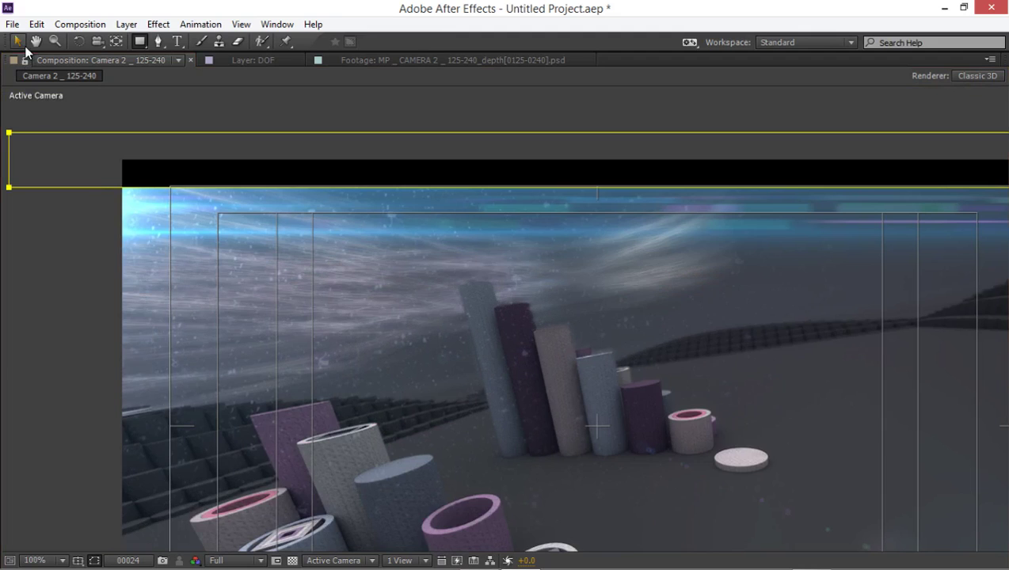
left_click(17, 41)
left_click(107, 188)
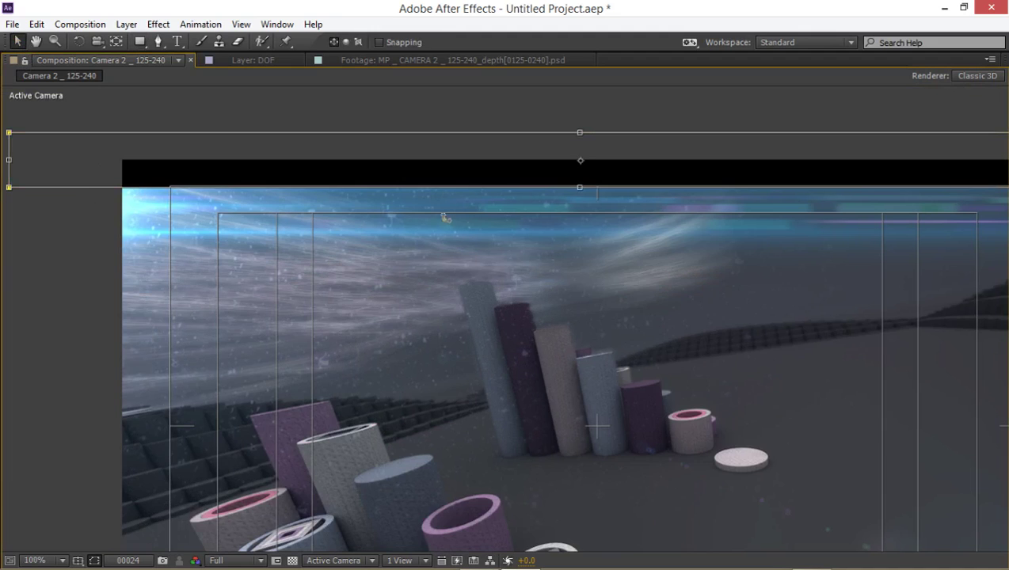
key("period")
scroll(483, 261, "up", 5)
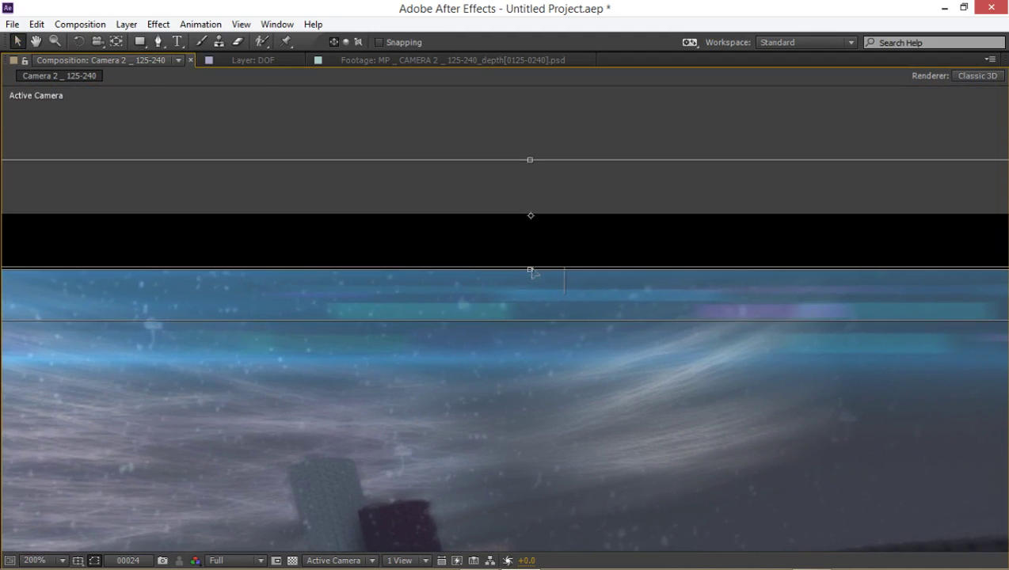
left_click_drag(529, 272, 534, 273)
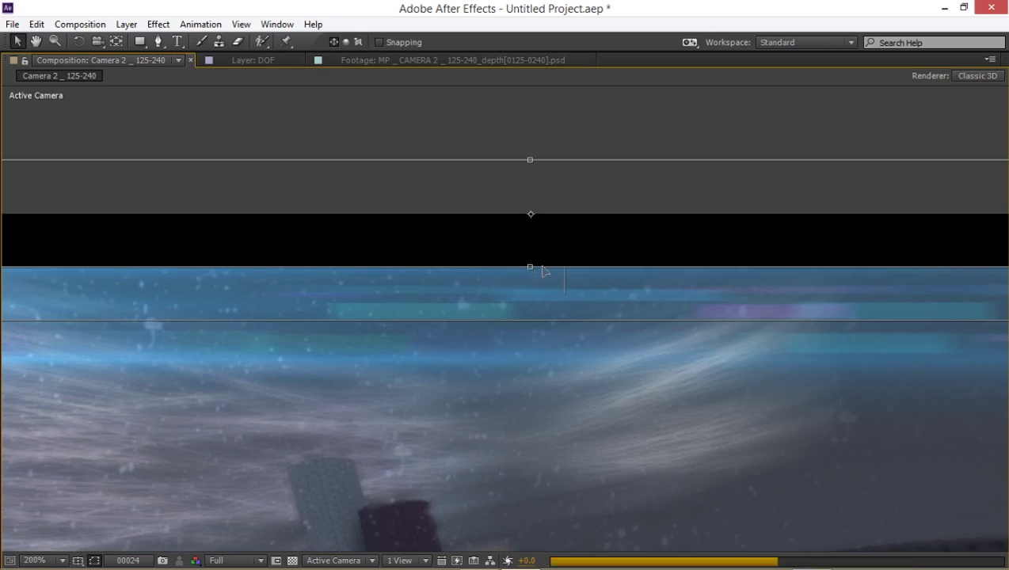
key("comma")
scroll(484, 277, "down", 3)
key("comma")
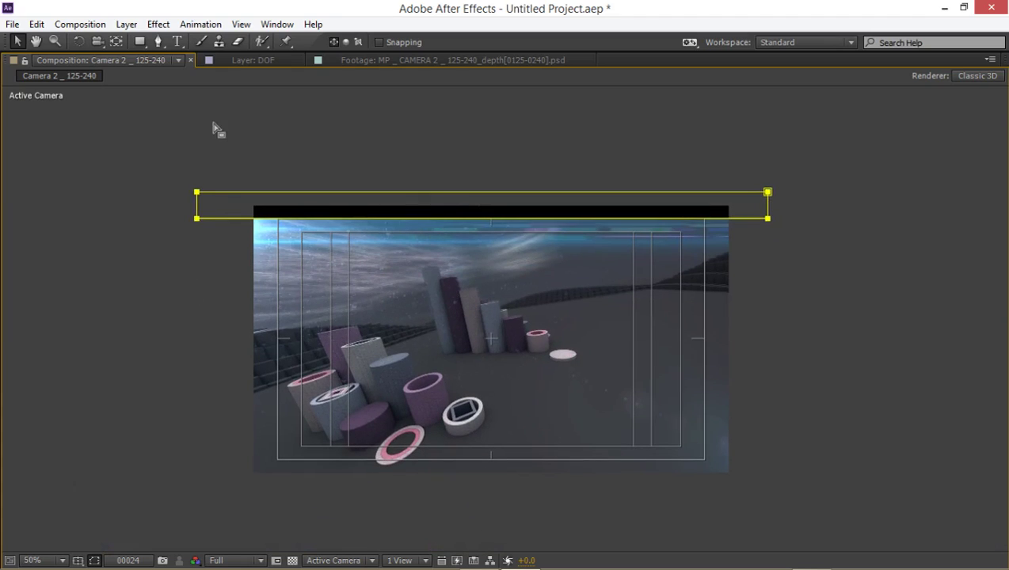
- Draw a second rectangular mask on Black bars across the frame's bottom edge, up to the action-safe line
left_click(140, 42)
scroll(545, 437, "up", 3)
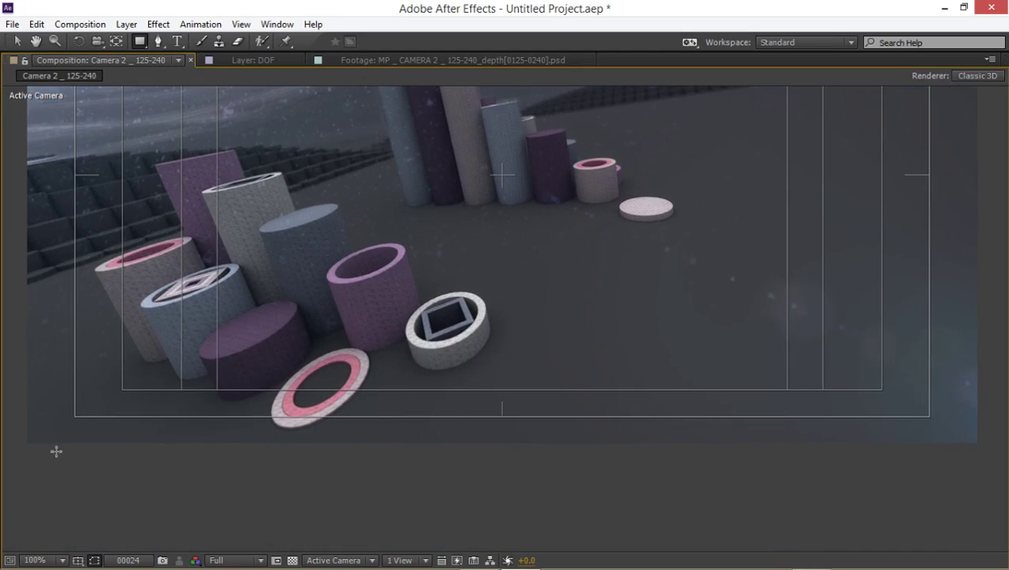
left_click_drag(19, 456, 983, 416)
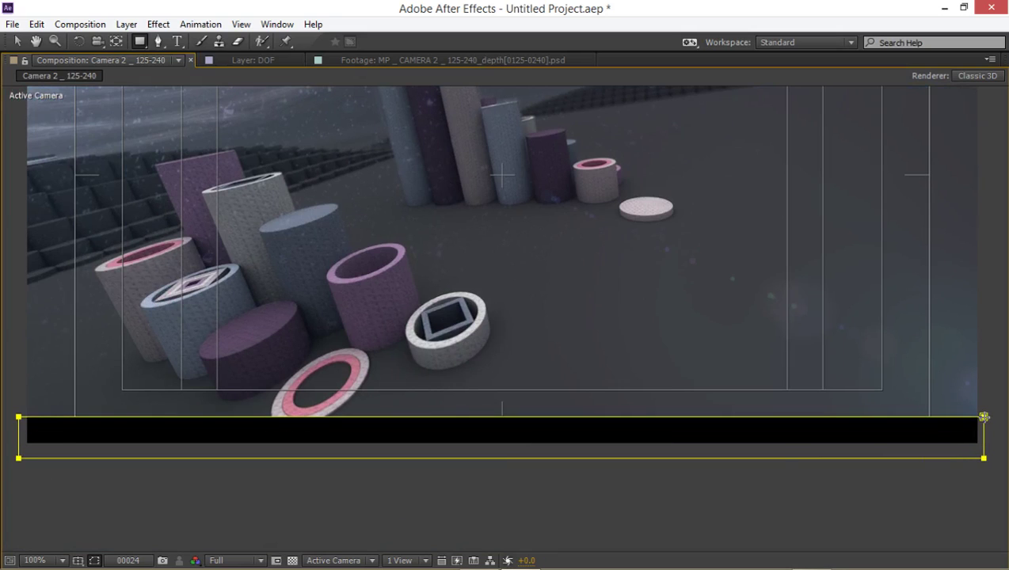
scroll(563, 333, "down", 2)
- Deselect the masks, restore the full panel layout and hide the title/action safe guides
left_click(17, 41)
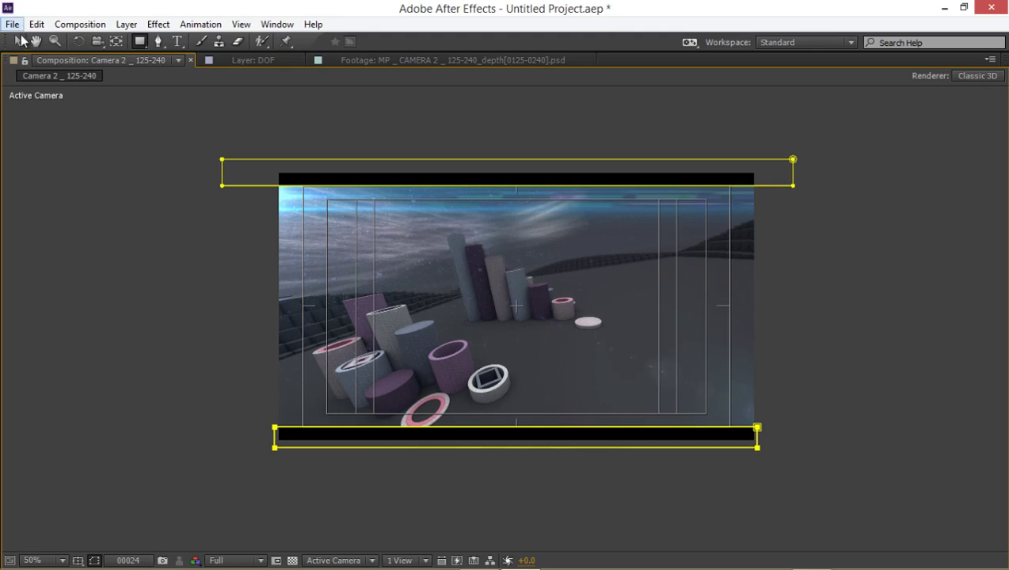
left_click(159, 266)
key("grave")
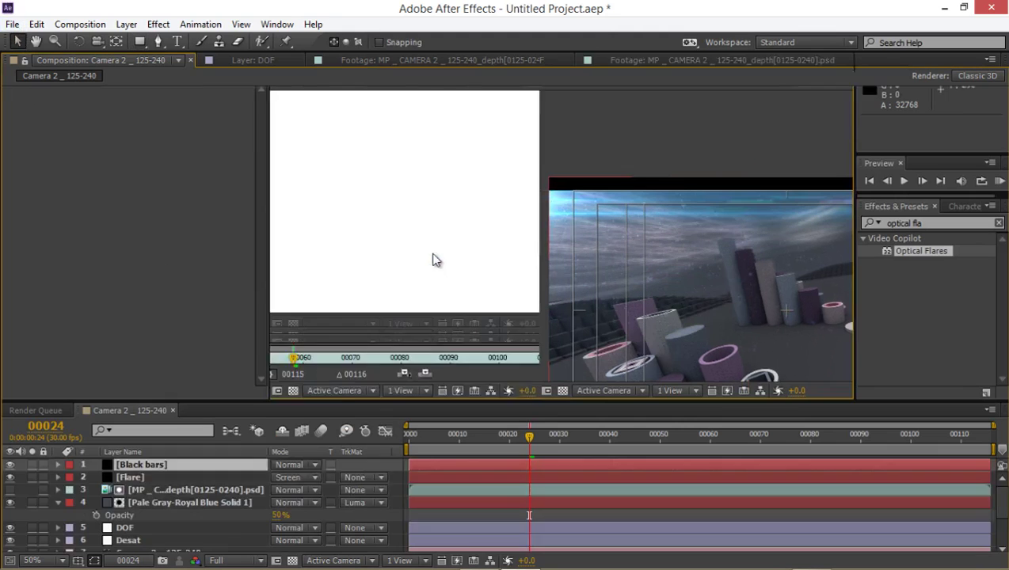
left_click(351, 394)
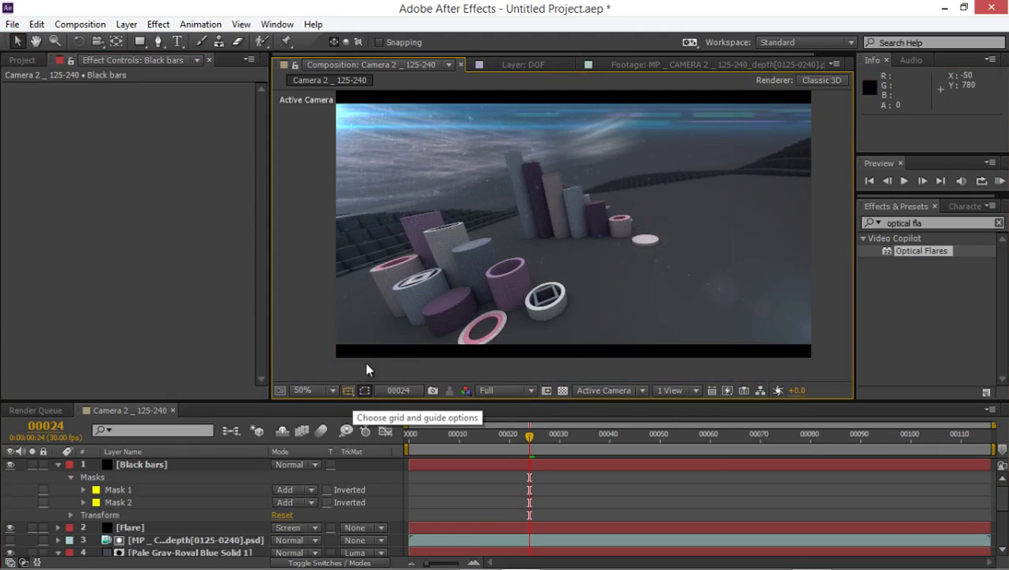
- Apply the Fast Blur effect to the Black bars layer with a blurriness of 1, and inspect the bar's softened edge
left_click(160, 461)
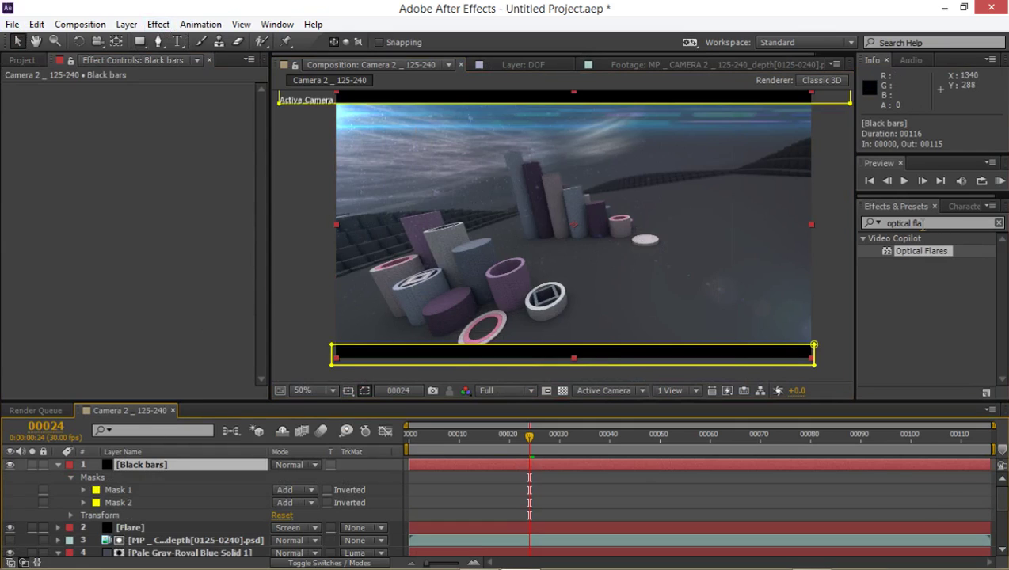
left_click(923, 224)
type("fast bl")
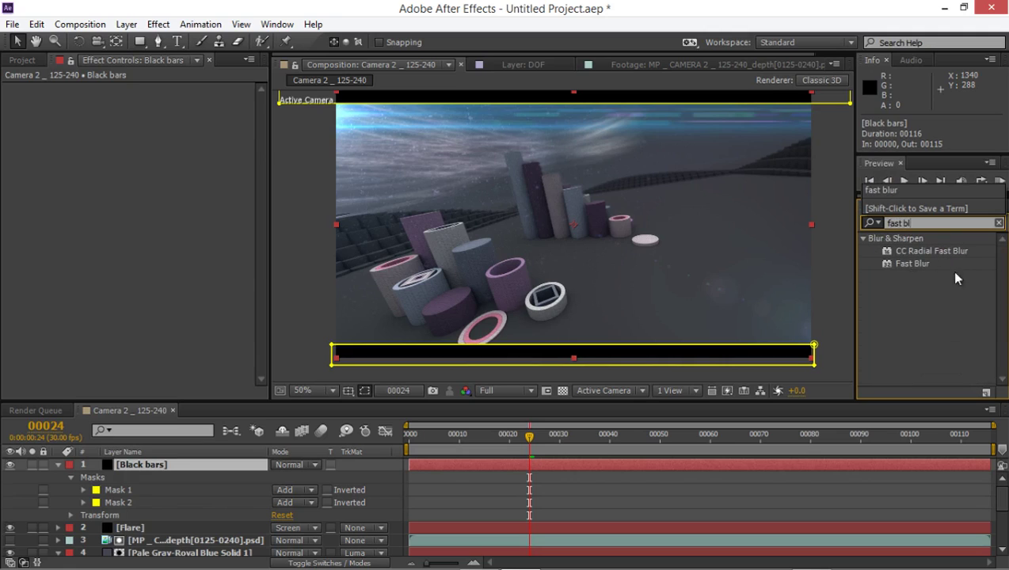
double_click(907, 262)
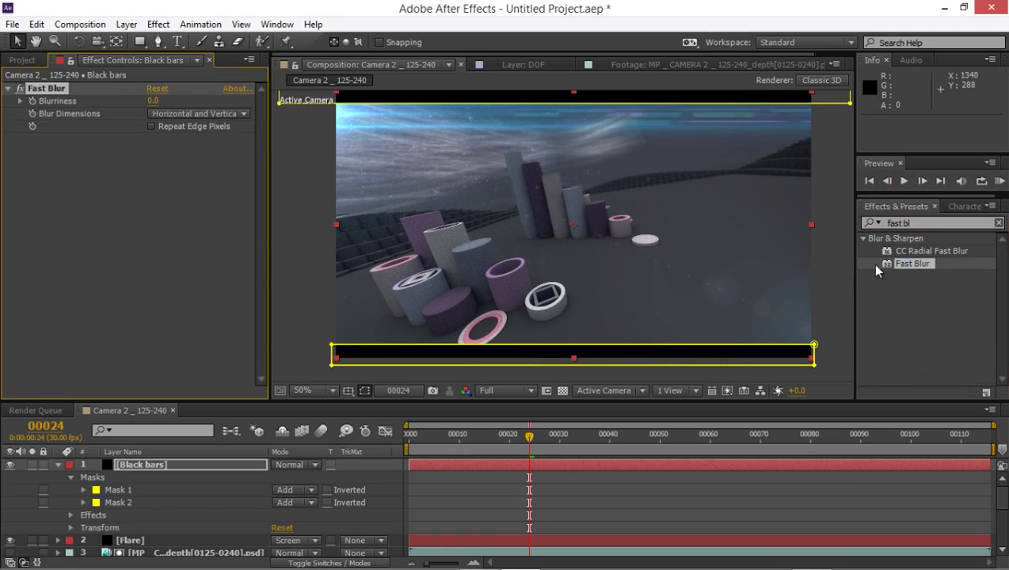
left_click(152, 101)
type("1")
key("Return")
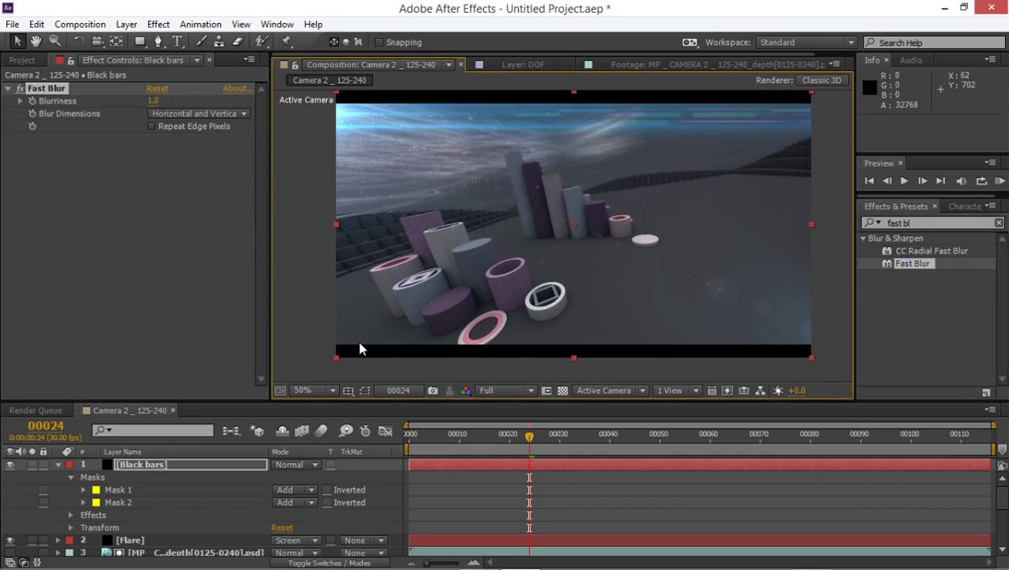
scroll(357, 341, "up", 4)
scroll(330, 340, "up", 4)
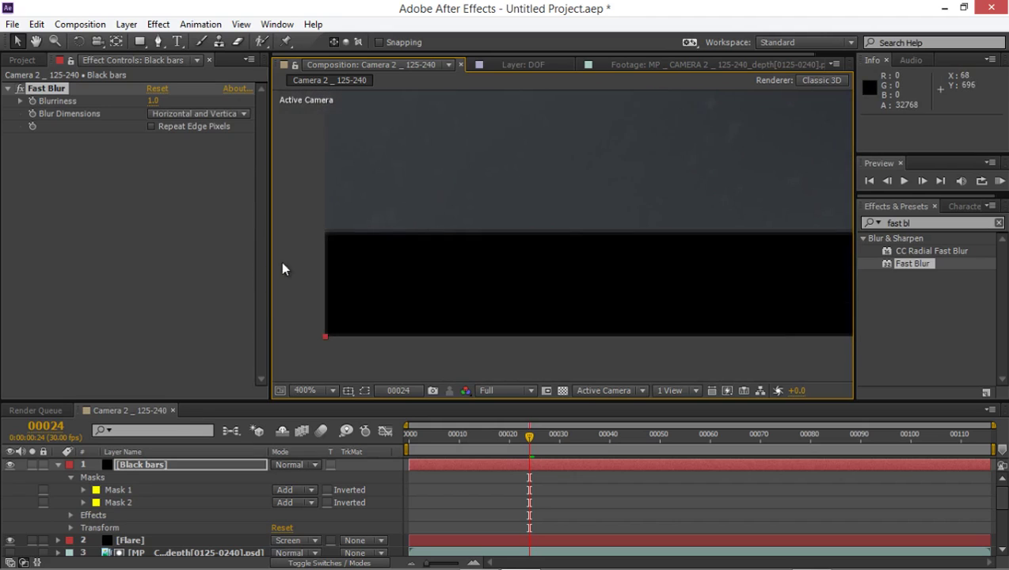
left_click(19, 91)
scroll(553, 265, "down", 4)
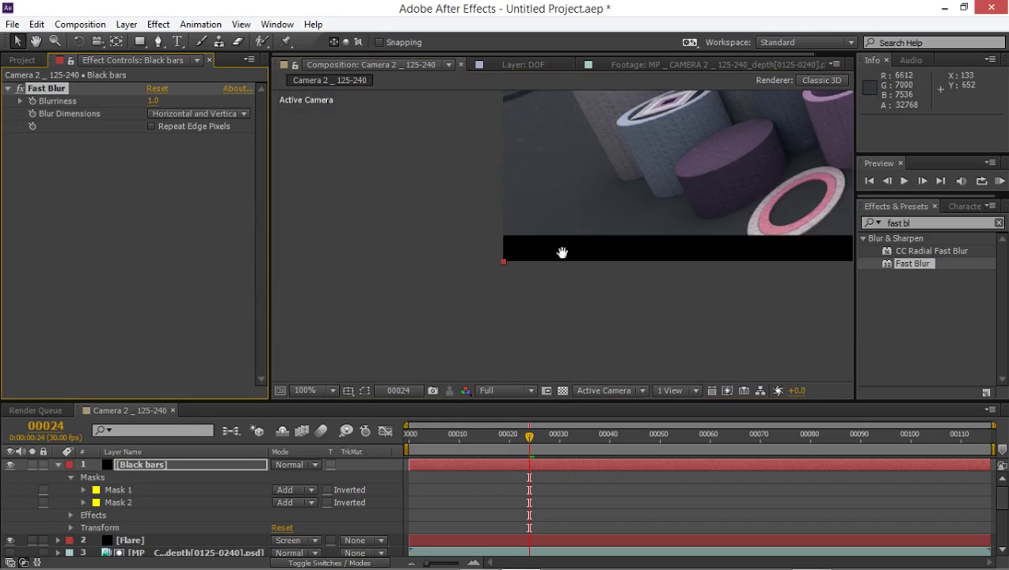
scroll(610, 260, "down", 2)
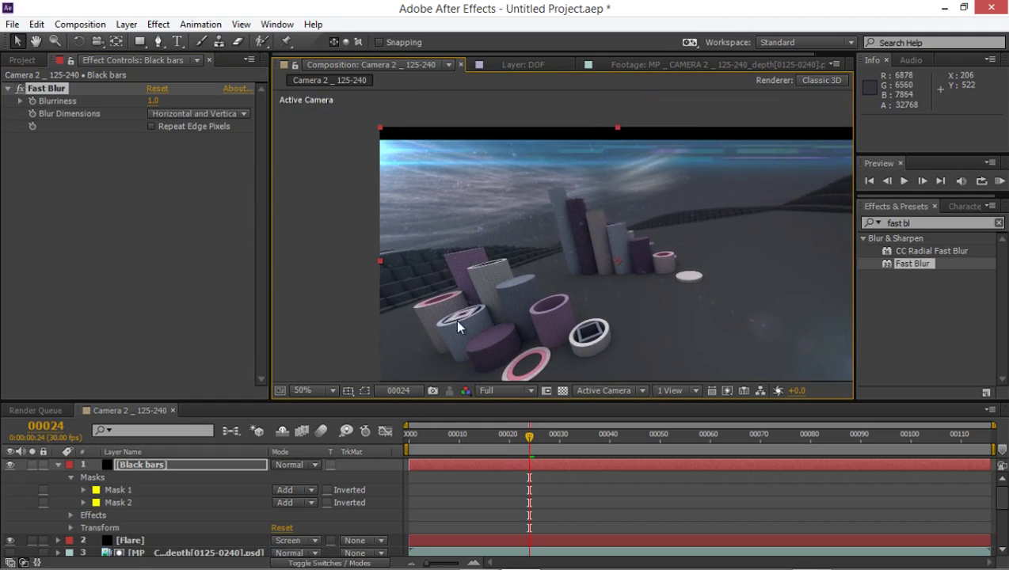
- Move the Optical Flares source on the Flare layer further outside the frame's upper-left corner, to position -50, 12
left_click(130, 541)
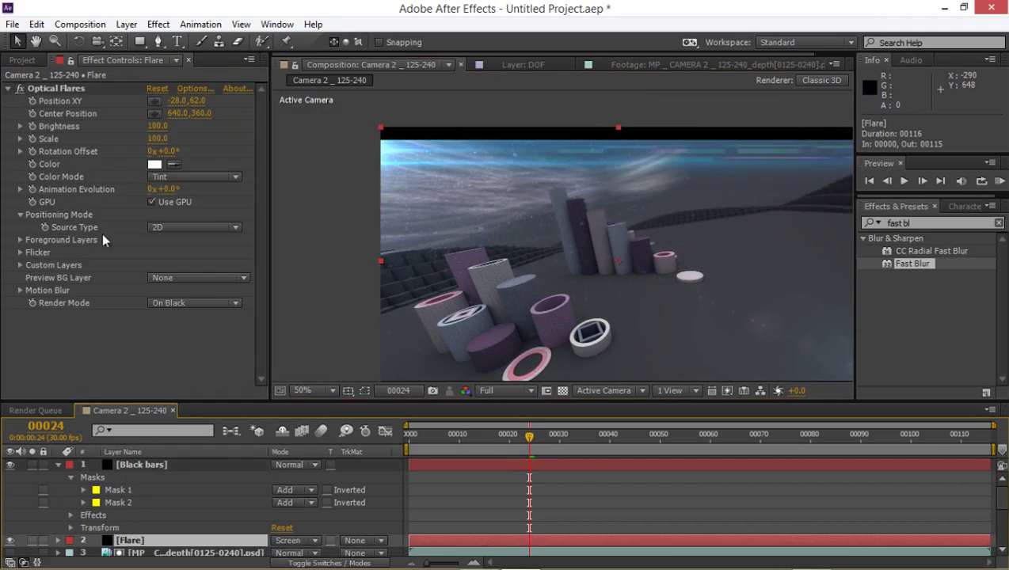
left_click_drag(340, 169, 387, 154)
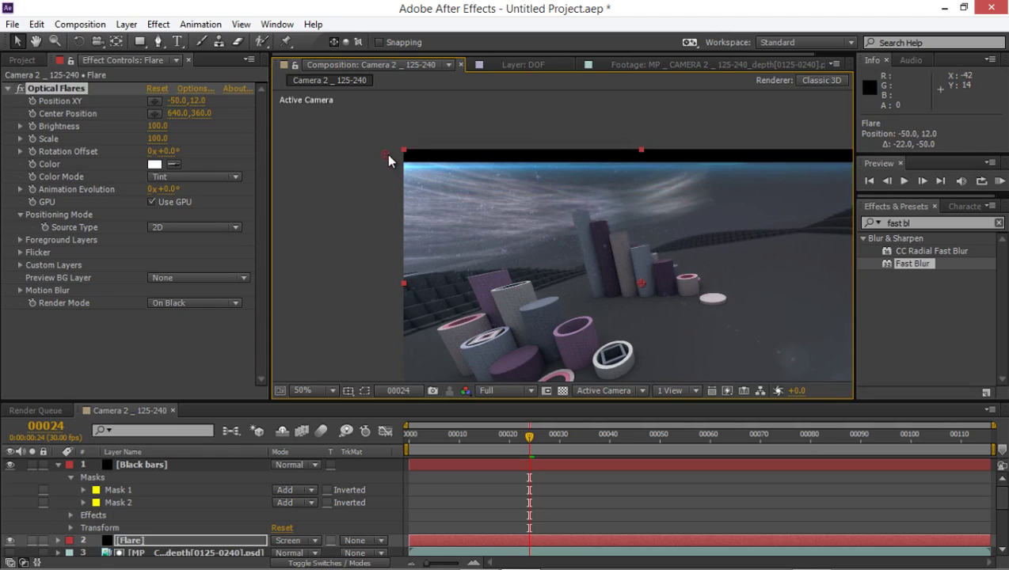
left_click(369, 227)
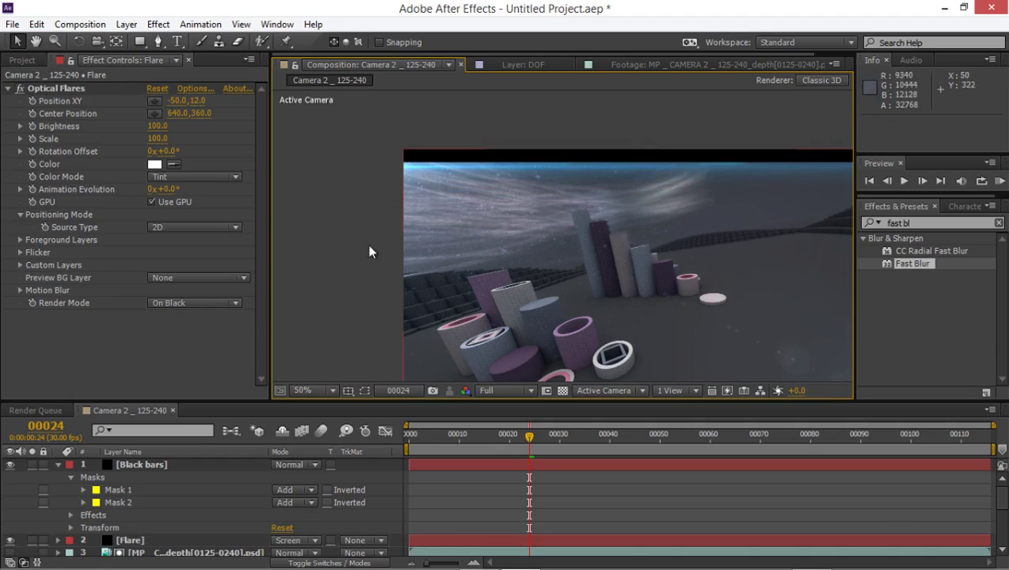
- Set the flare's flicker to speed 16 and amount 66, and check the image in the enlarged viewer
left_click(21, 253)
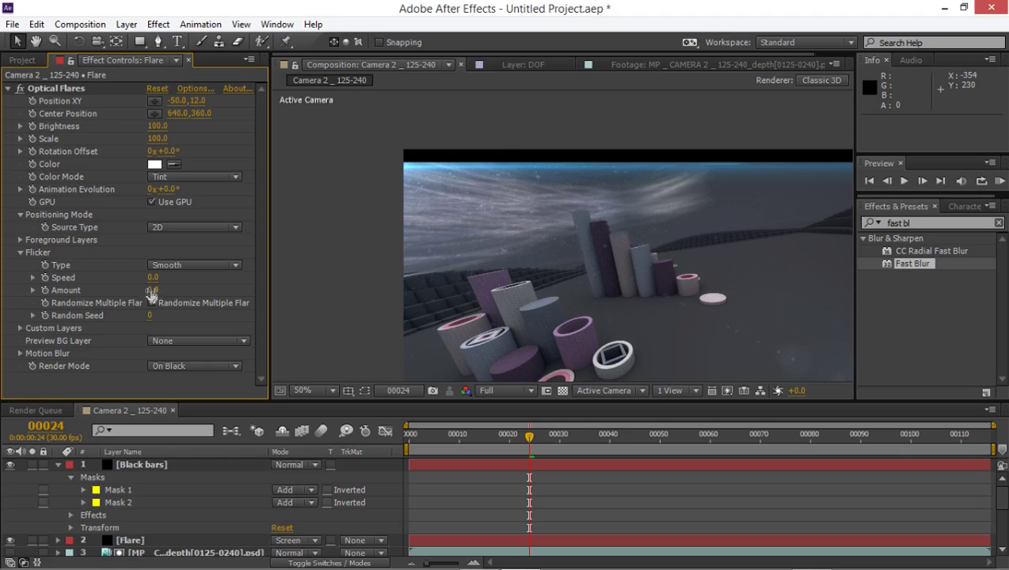
left_click_drag(151, 291, 172, 290)
left_click(422, 279)
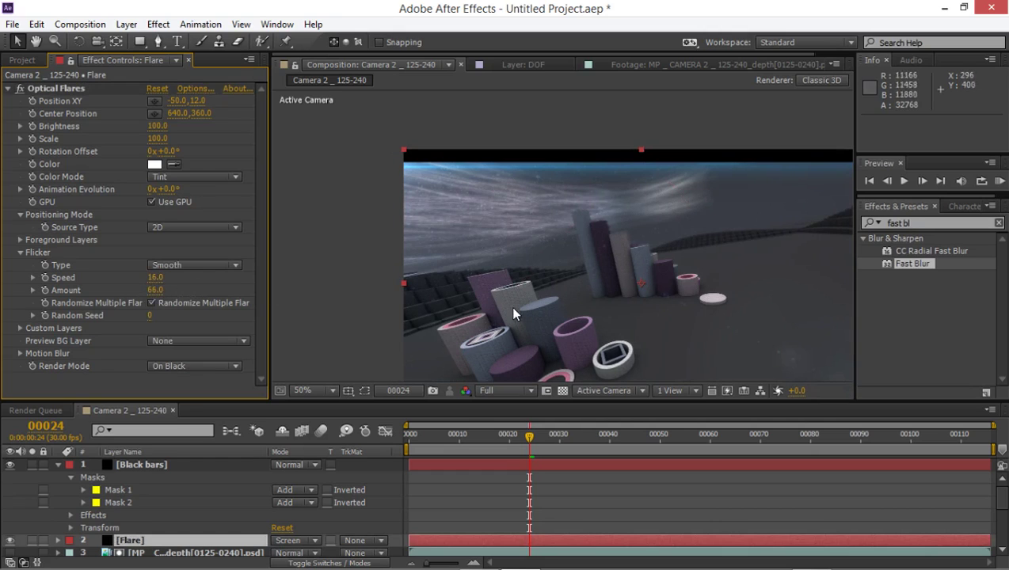
left_click_drag(512, 309, 436, 250)
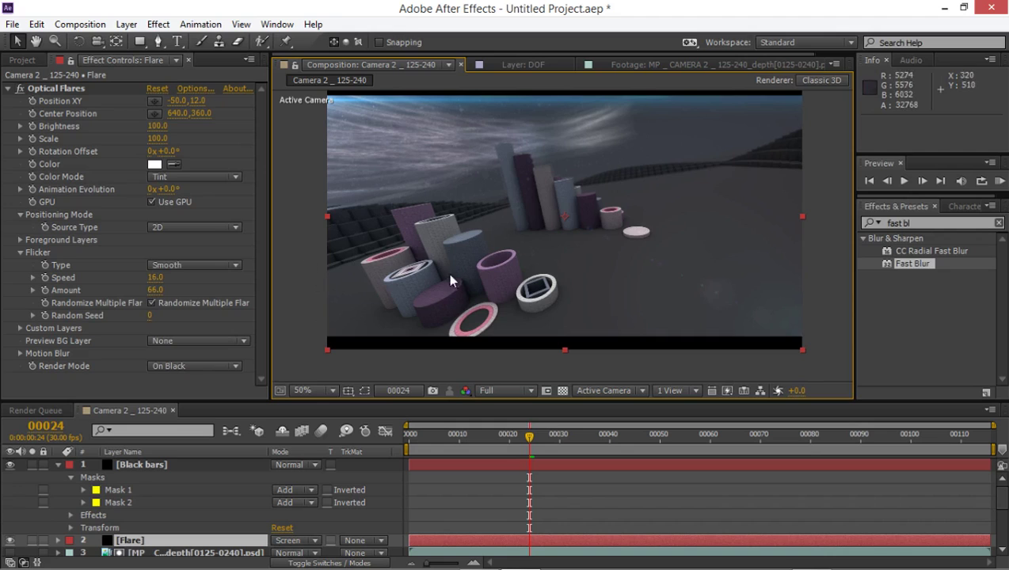
key("grave")
scroll(507, 315, "up", 2)
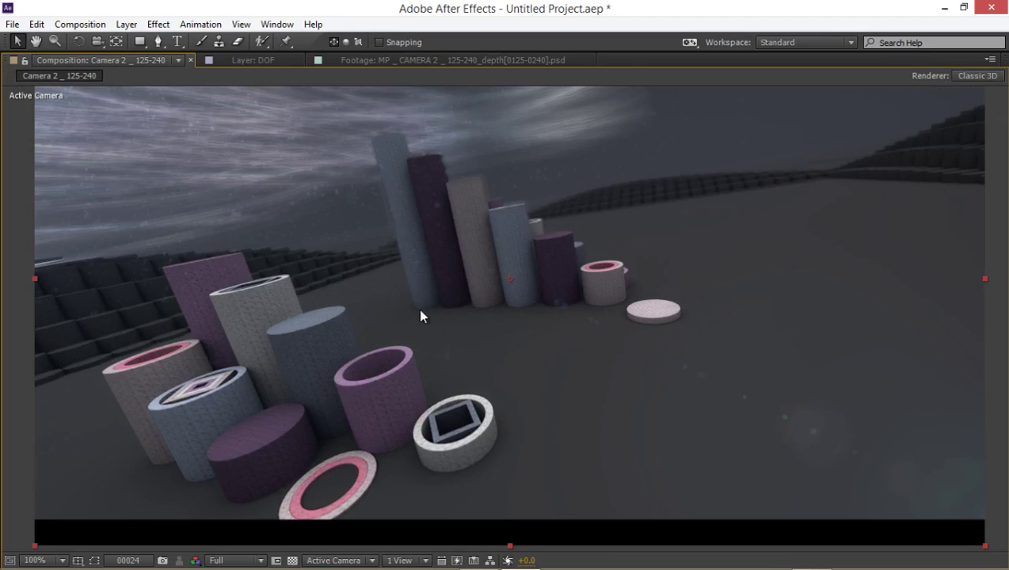
key("grave")
scroll(464, 229, "down", 2)
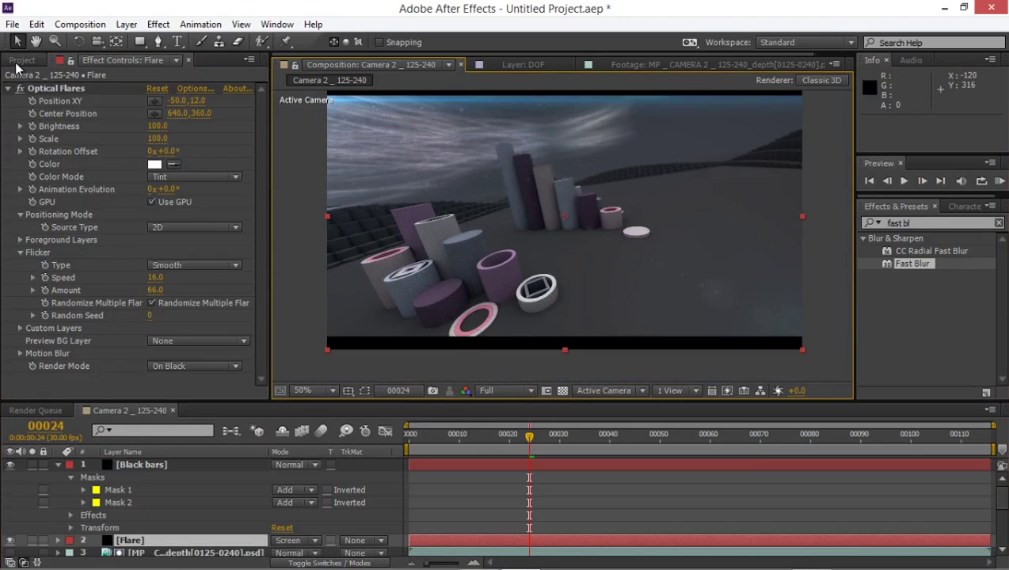
- Open the raw render Camera 2 _ 125-240_[0125-0240].psd and compare it with the finished composition
double_click(139, 318)
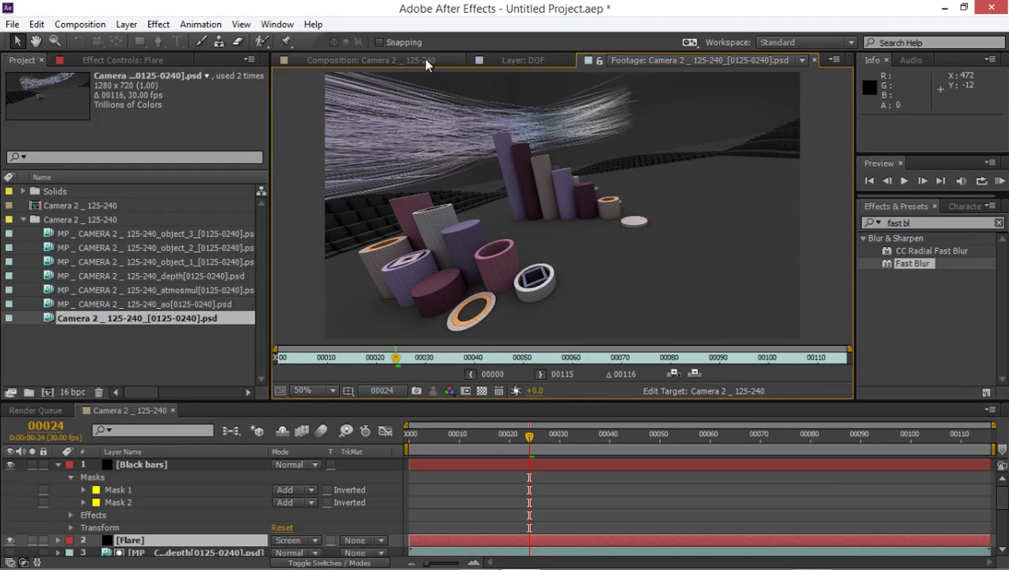
left_click(349, 60)
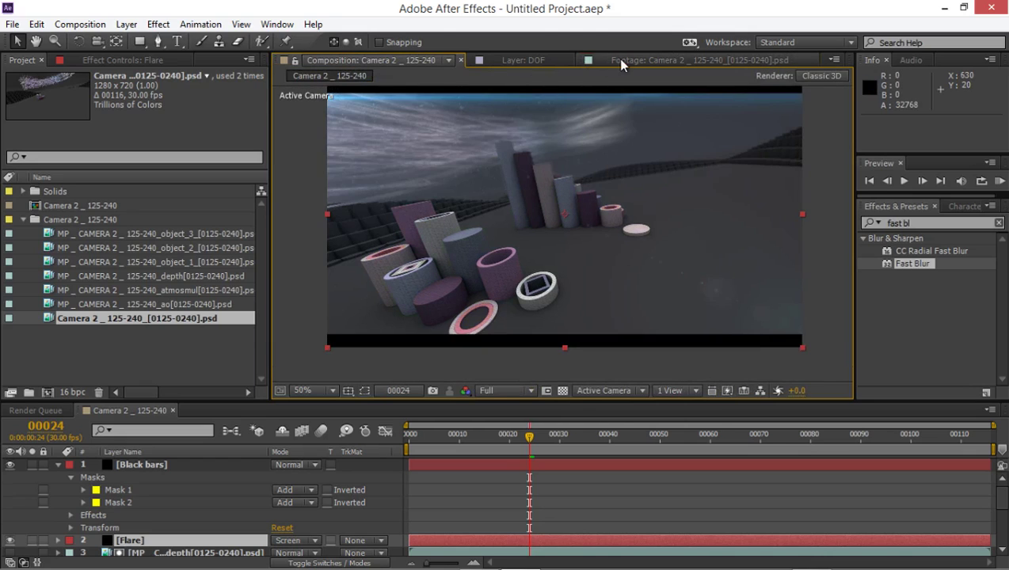
left_click(621, 63)
left_click(372, 62)
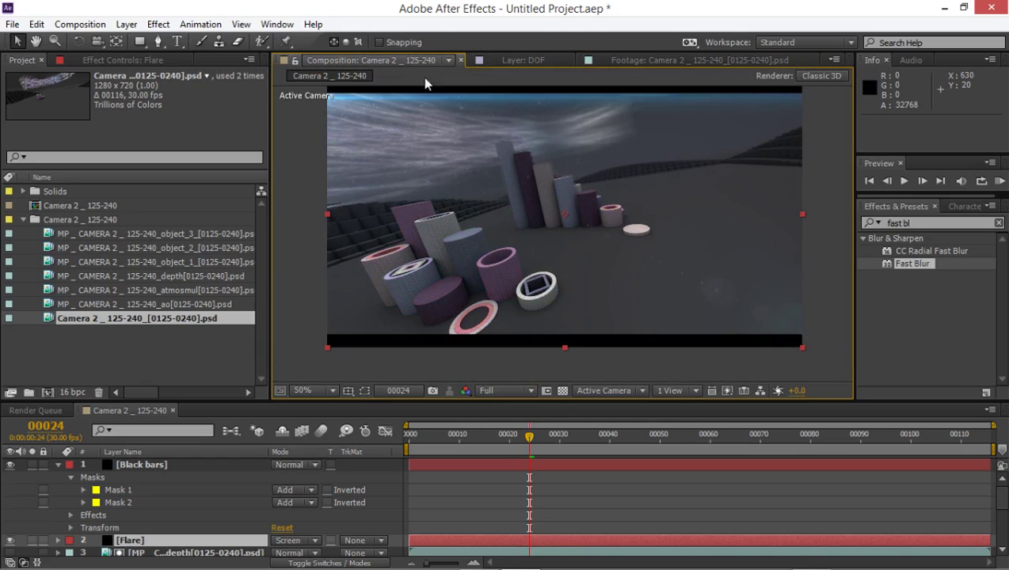
left_click(631, 61)
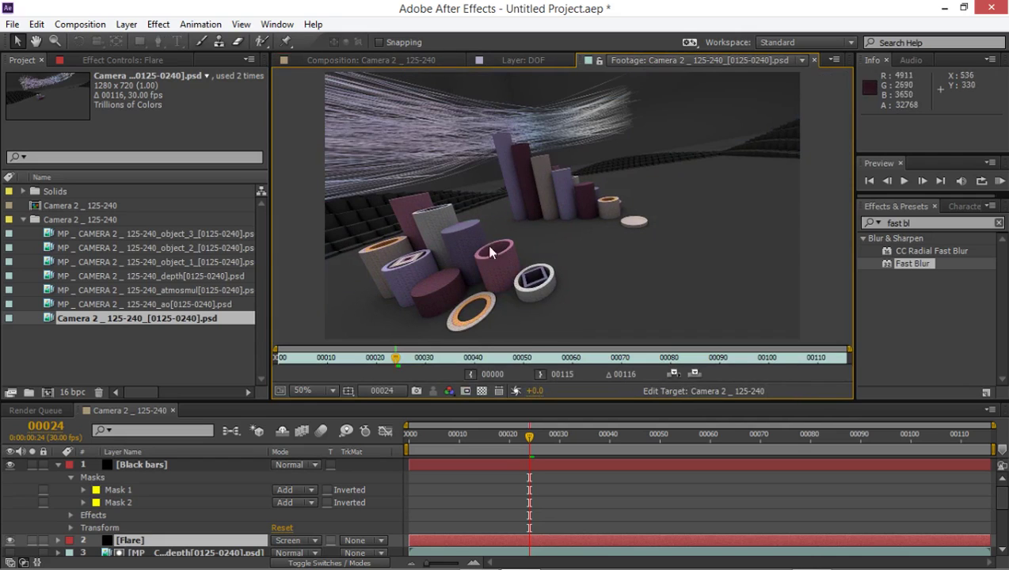
scroll(487, 245, "up", 2)
left_click(370, 62)
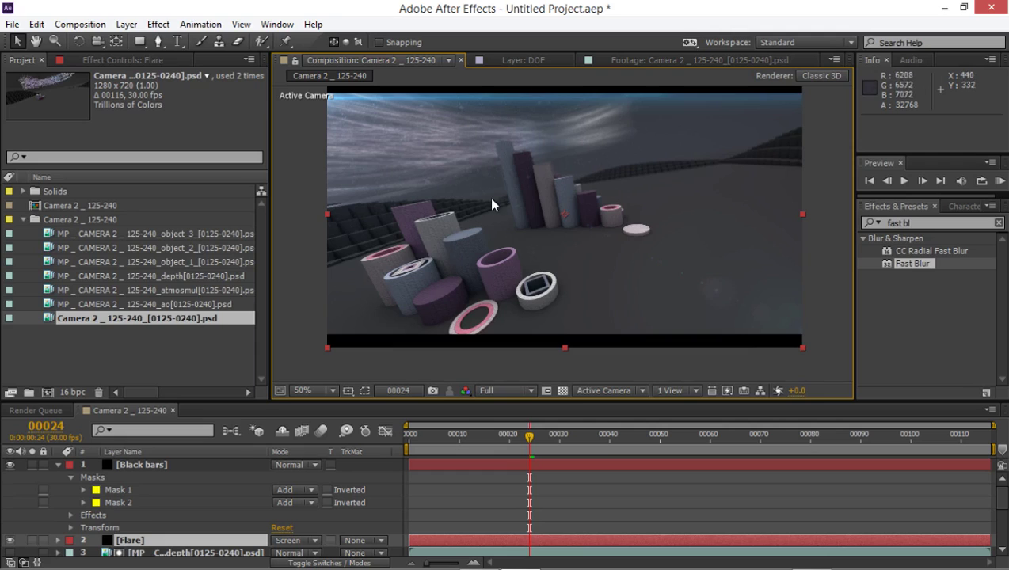
left_click(648, 60)
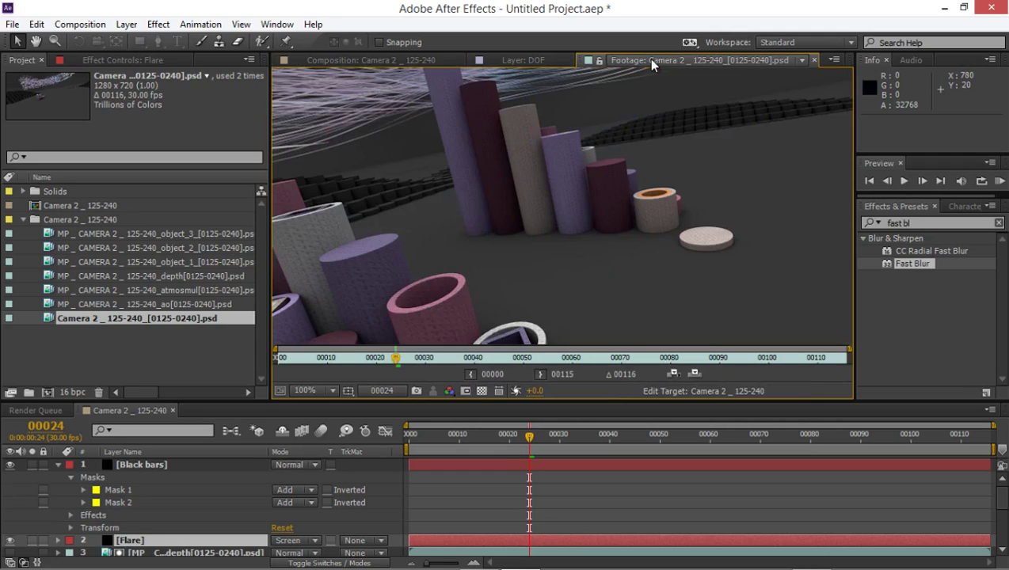
scroll(507, 186, "down", 2)
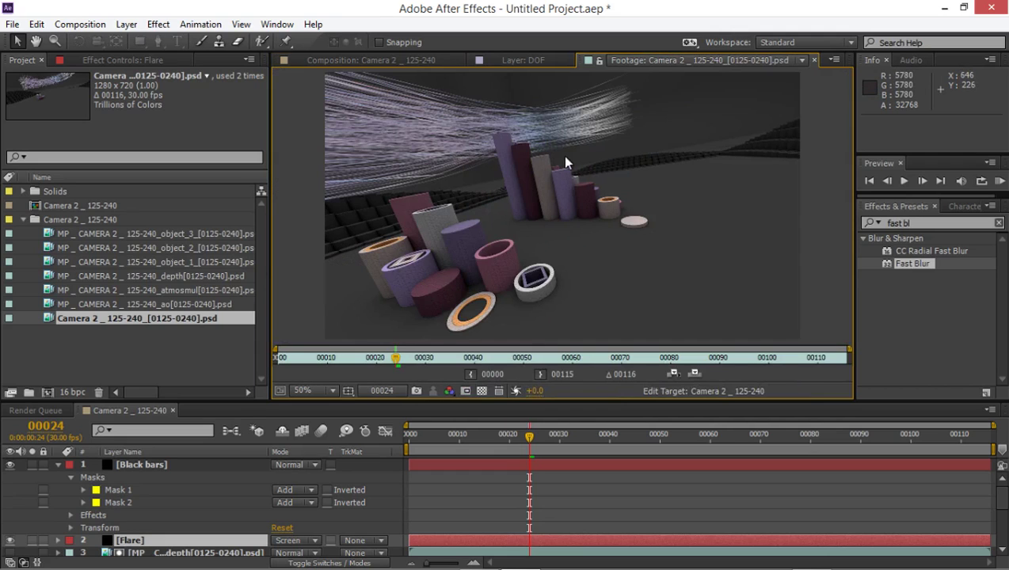
- Enlarge the viewer to the full window, fit the raw footage in it and close the DOF layer view
key("grave")
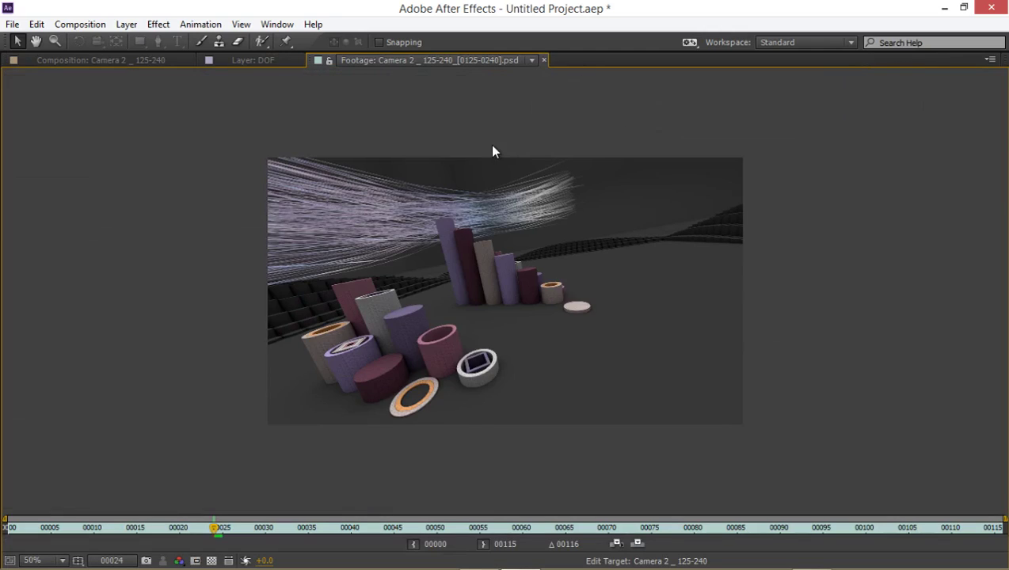
scroll(493, 150, "up", 1)
left_click(97, 63)
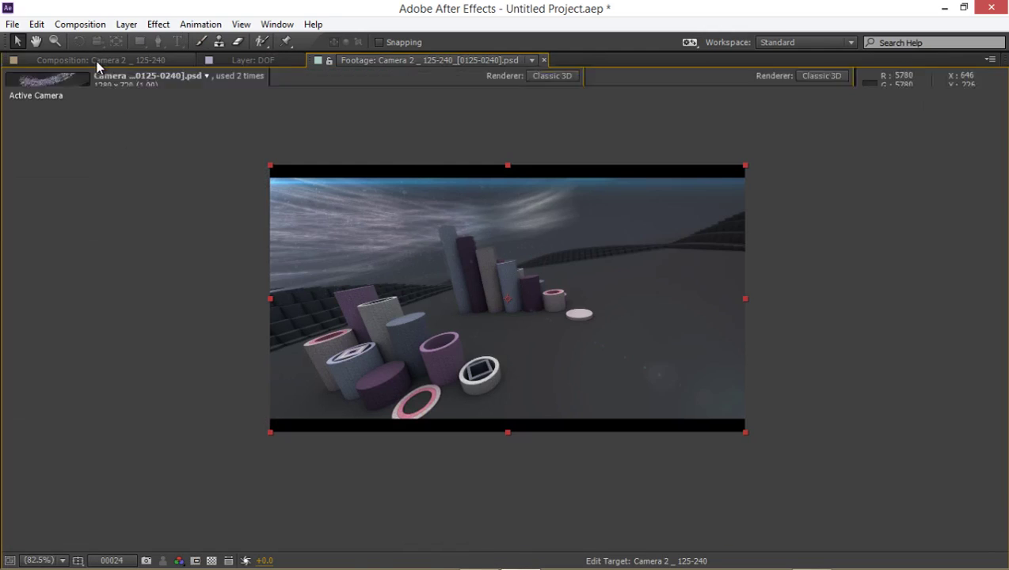
left_click(290, 62)
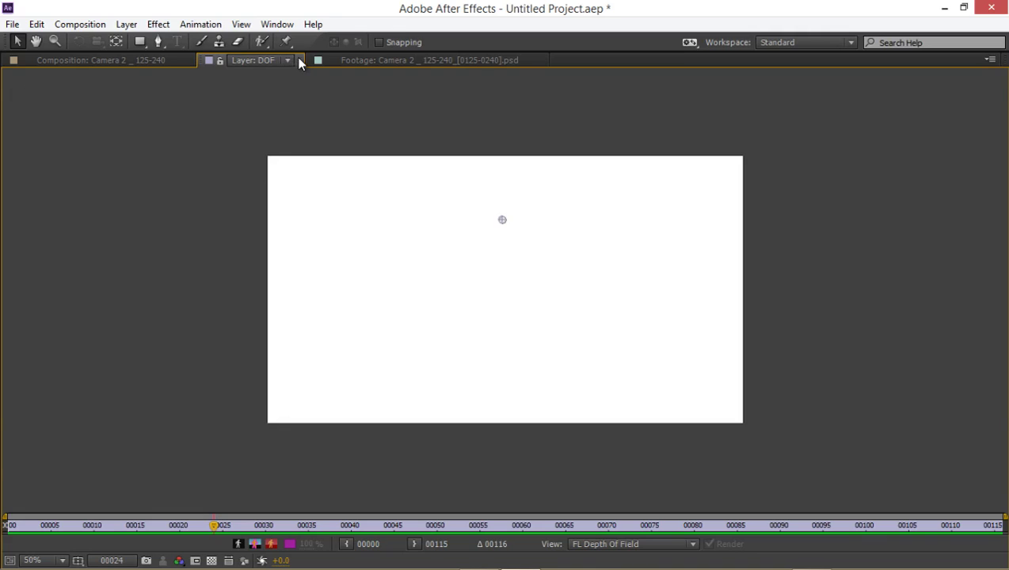
left_click(299, 61)
- Compare the raw footage with the composition at enlarged size, and restore the full panel layout
left_click(142, 63)
left_click(264, 62)
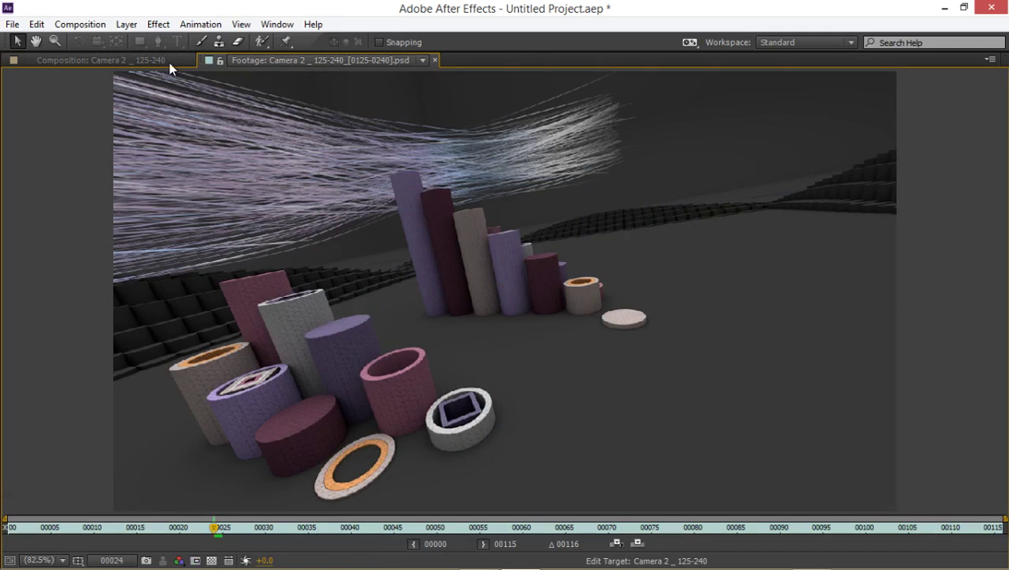
left_click(150, 61)
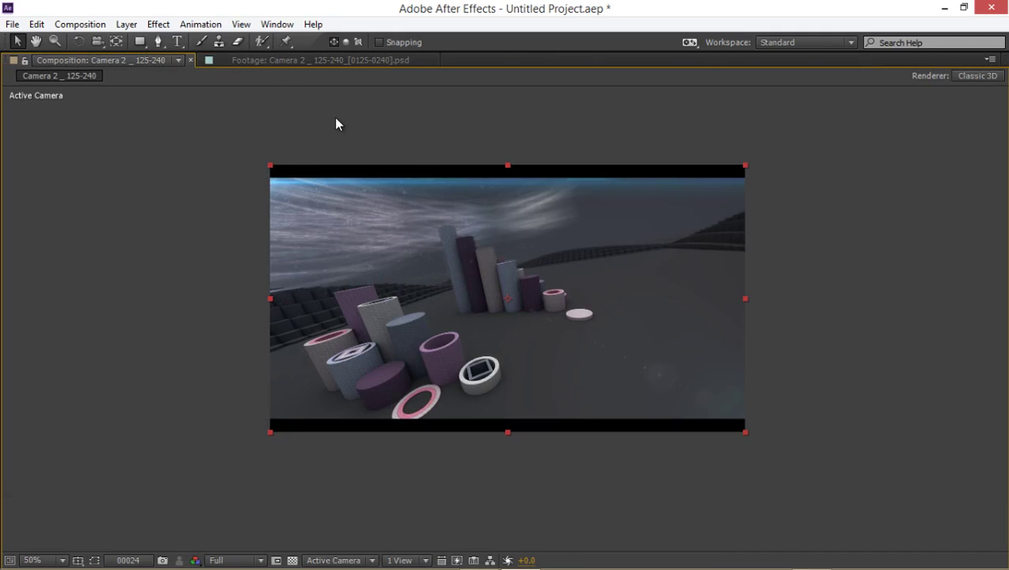
scroll(336, 125, "up", 2)
left_click(254, 61)
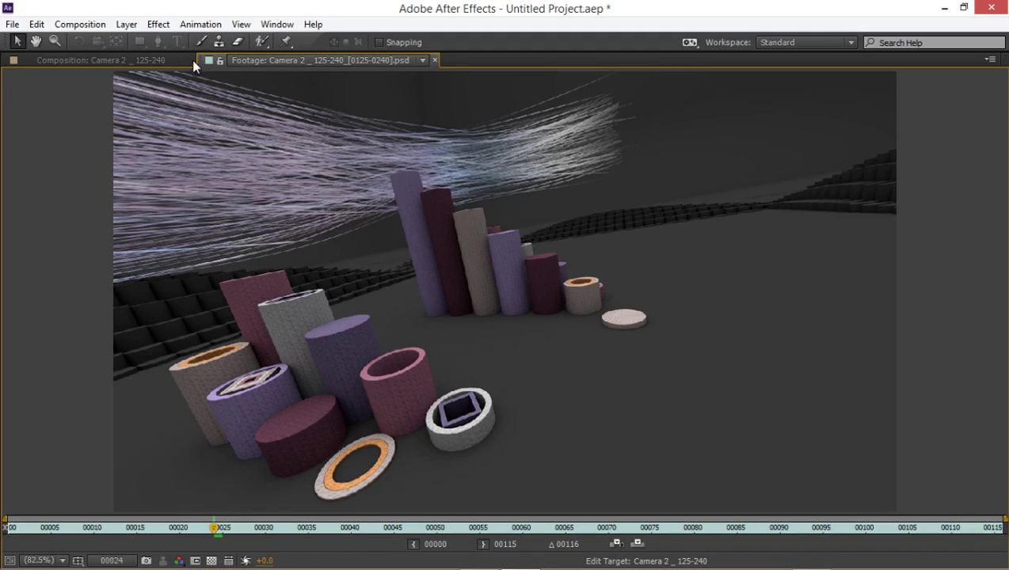
left_click(143, 61)
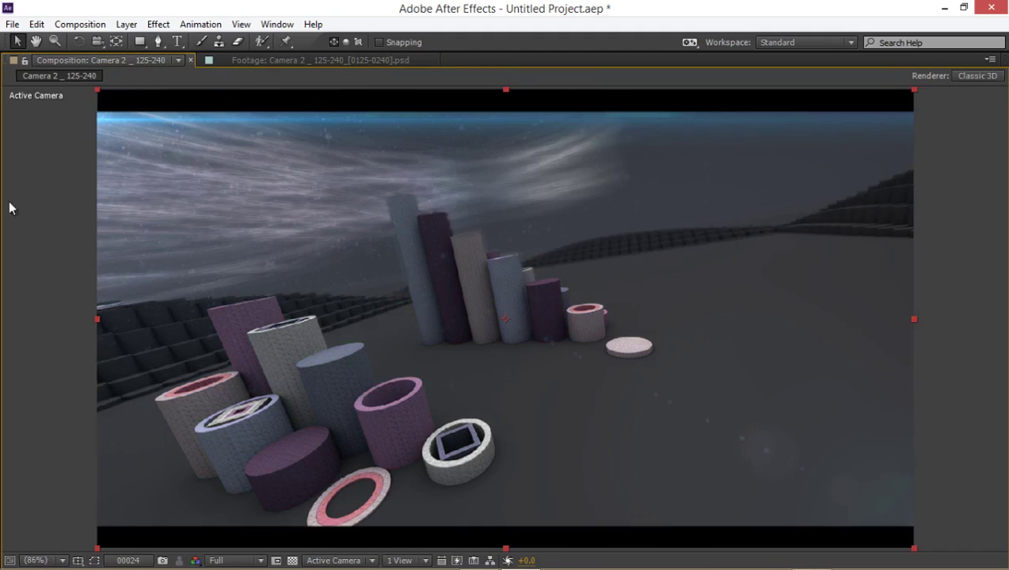
left_click(264, 61)
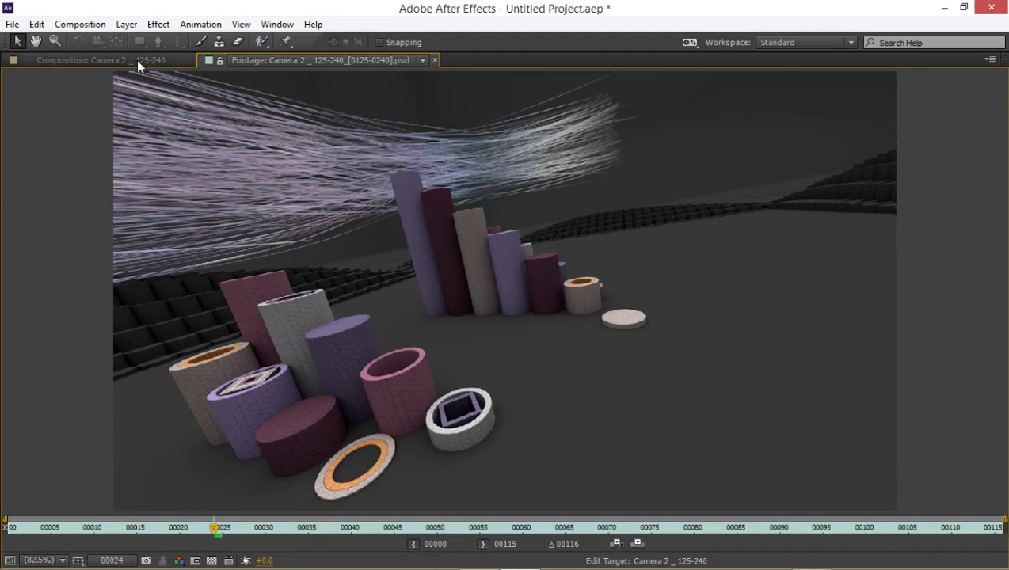
left_click(141, 61)
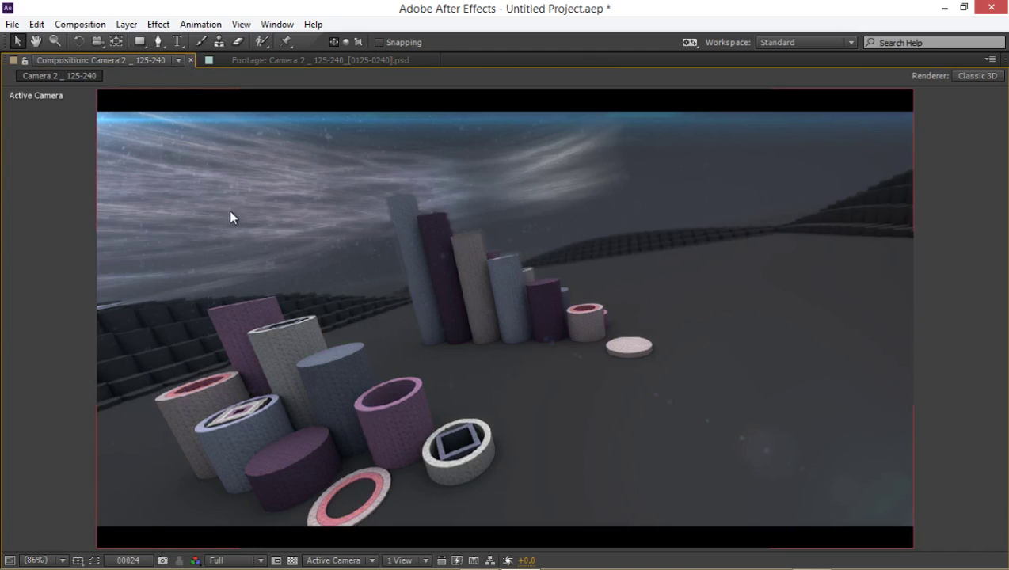
key("grave")
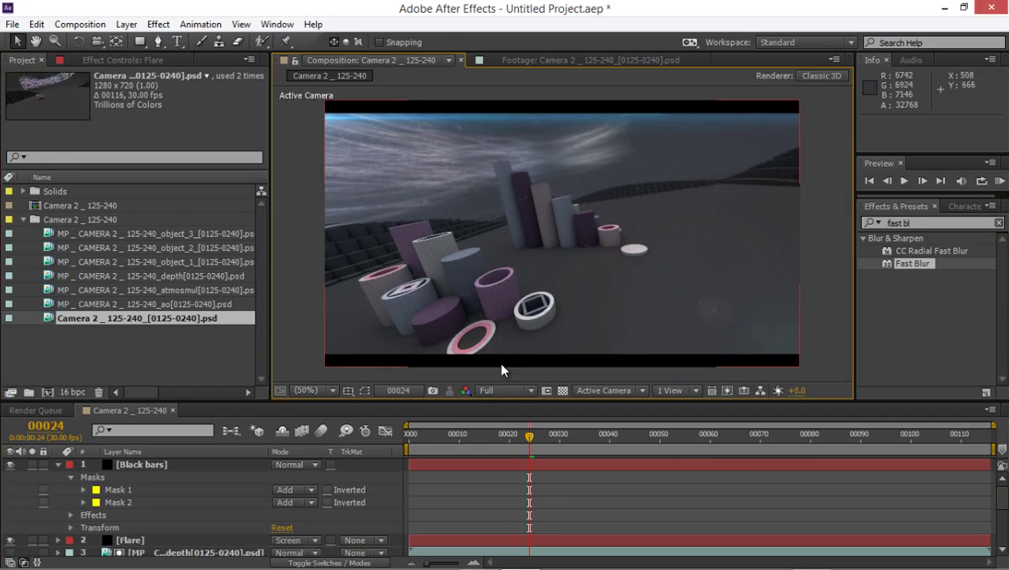
- Go to frame 0 and play back the Camera 2 _ 125-240 composition in the enlarged viewer
left_click_drag(444, 445, 370, 431)
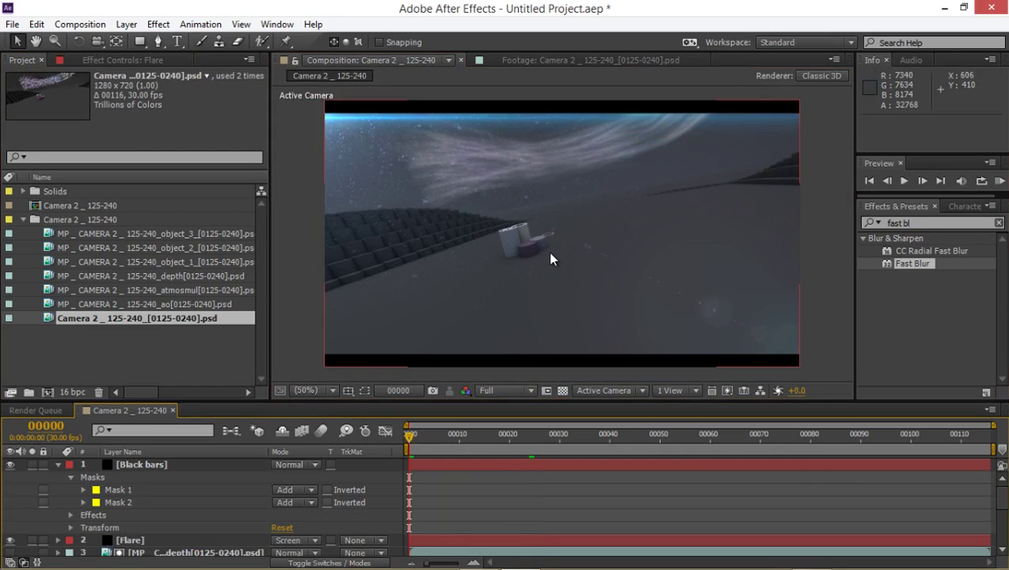
key("grave")
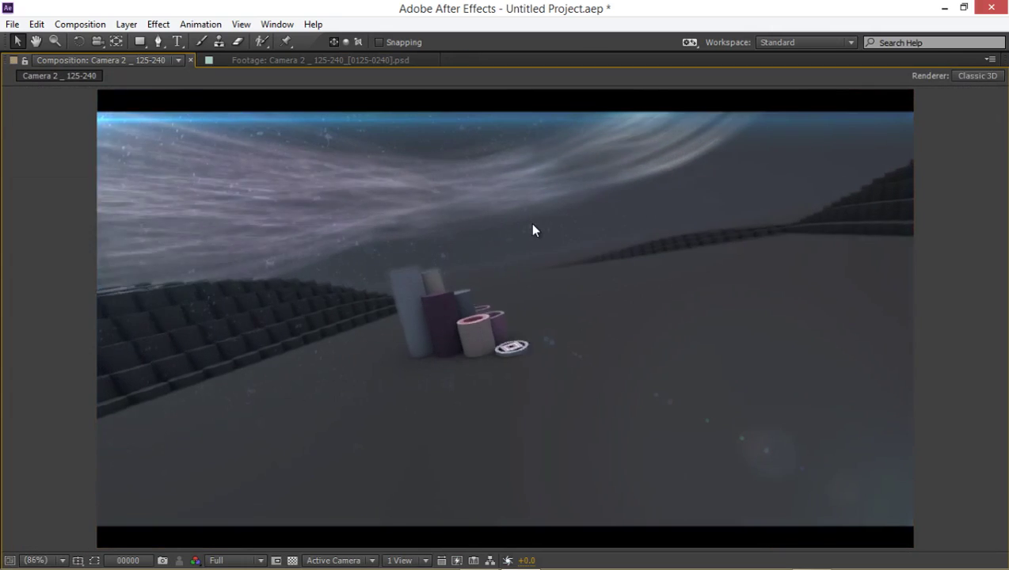
key("space")
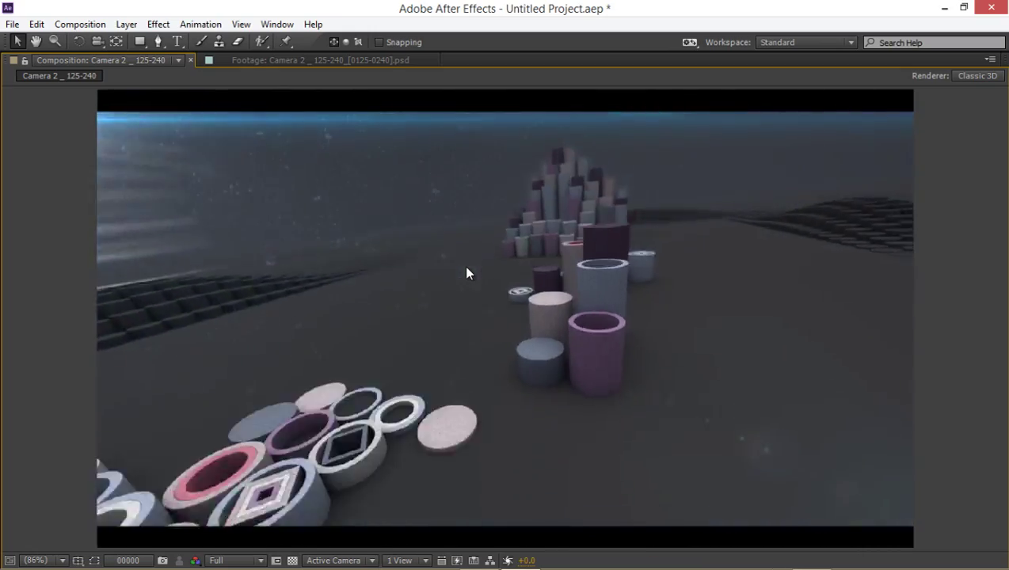
- Collapse the Black bars layer and add the pass MP _ CAMERA 2 _ 125-240_ao[0125-0240].psd to the composition directly below the Flare layer
key("grave")
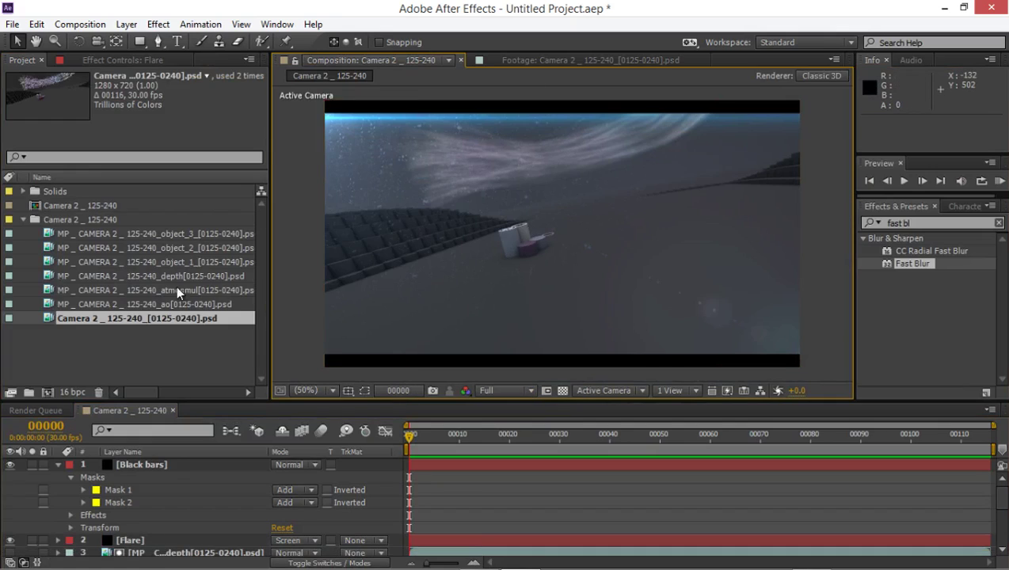
left_click(36, 465)
left_click(57, 465)
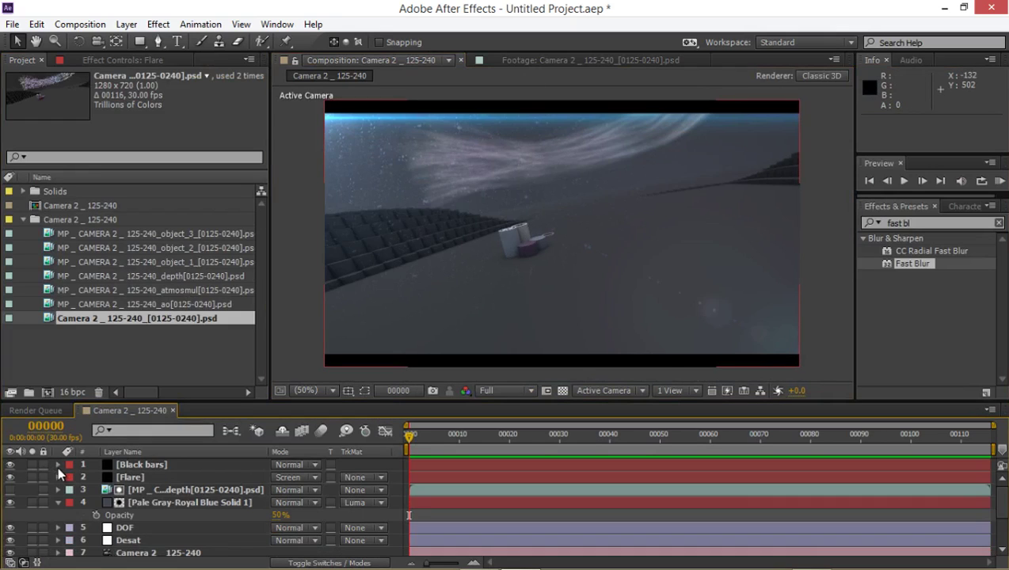
left_click(128, 304)
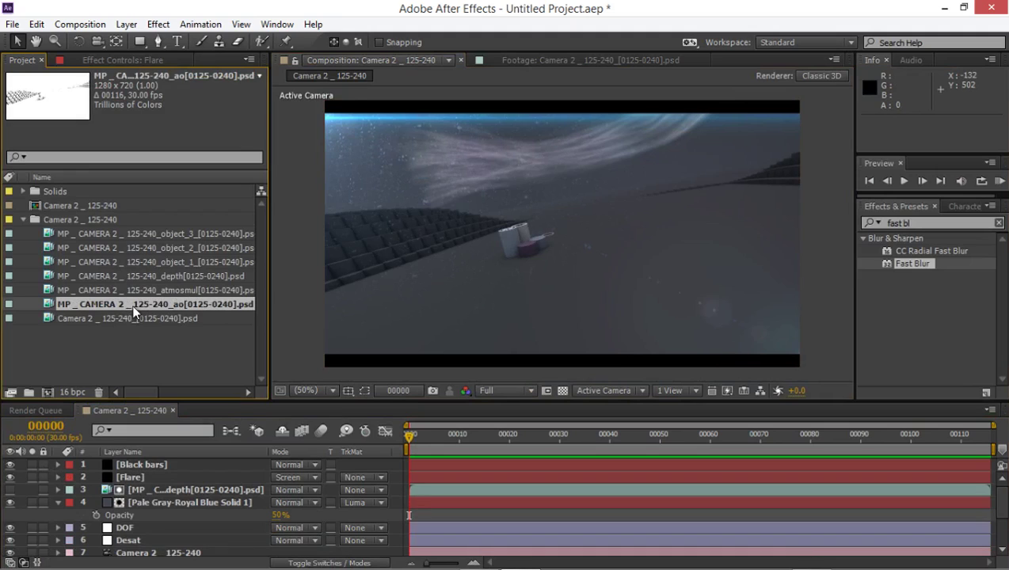
left_click_drag(131, 304, 133, 479)
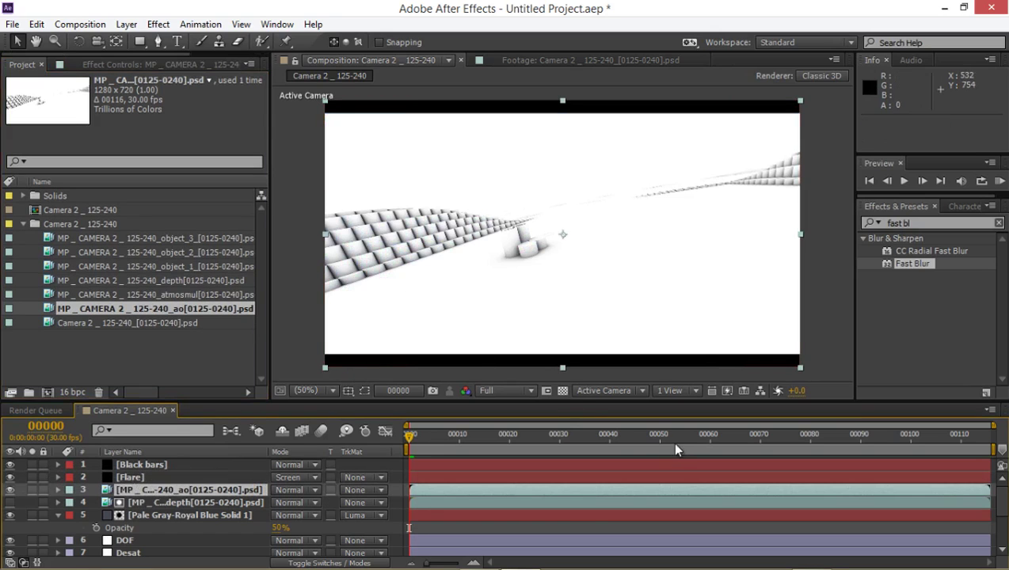
- At frame 88, draw a four-point Pen mask on the ambient occlusion layer that keeps only the right part of the frame, from the central cylinders outward
left_click_drag(672, 441, 852, 432)
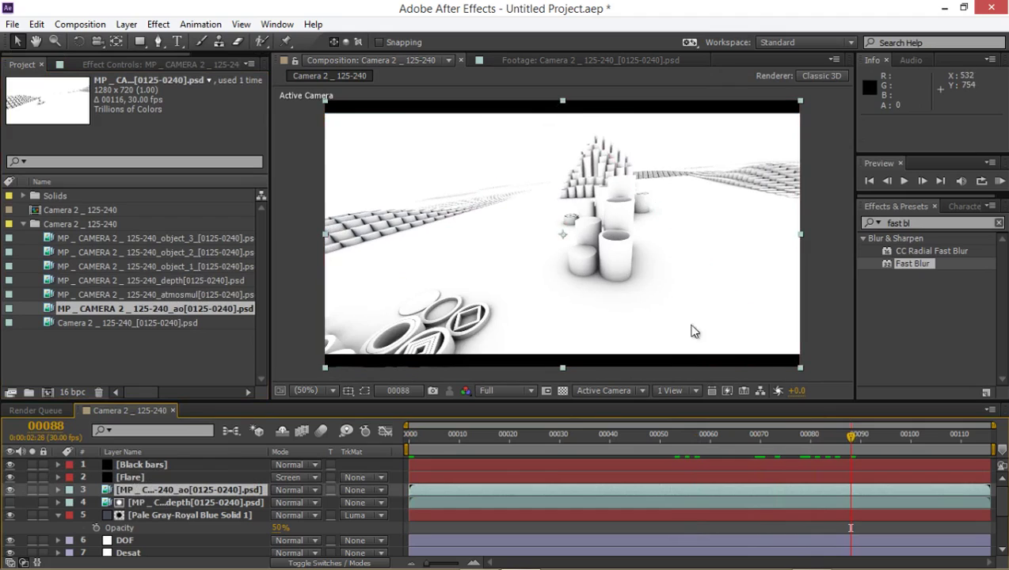
left_click(159, 41)
key("grave")
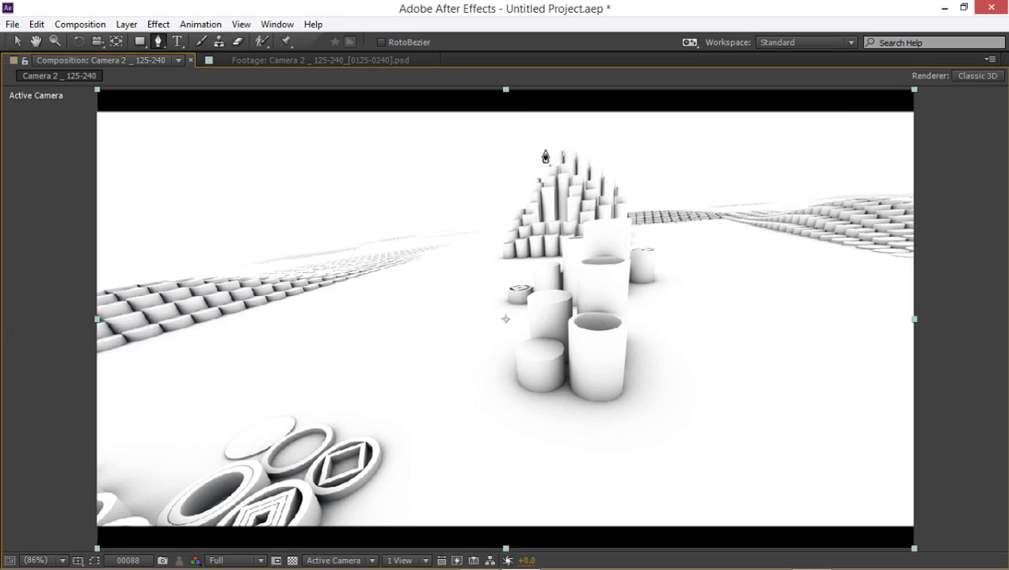
key("comma")
key("comma")
left_click(548, 146)
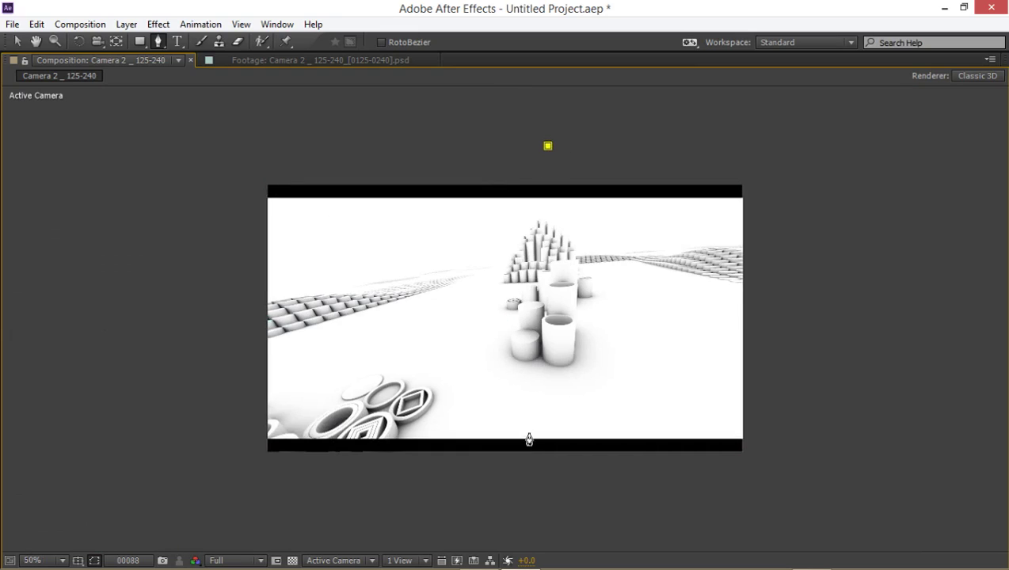
left_click(542, 476)
left_click(791, 484)
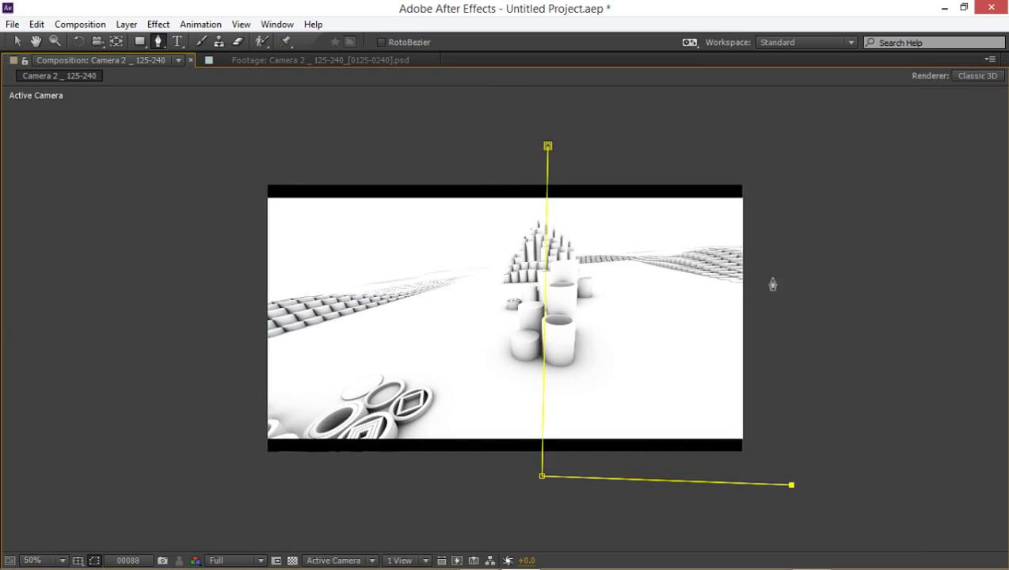
left_click(767, 161)
left_click(547, 148)
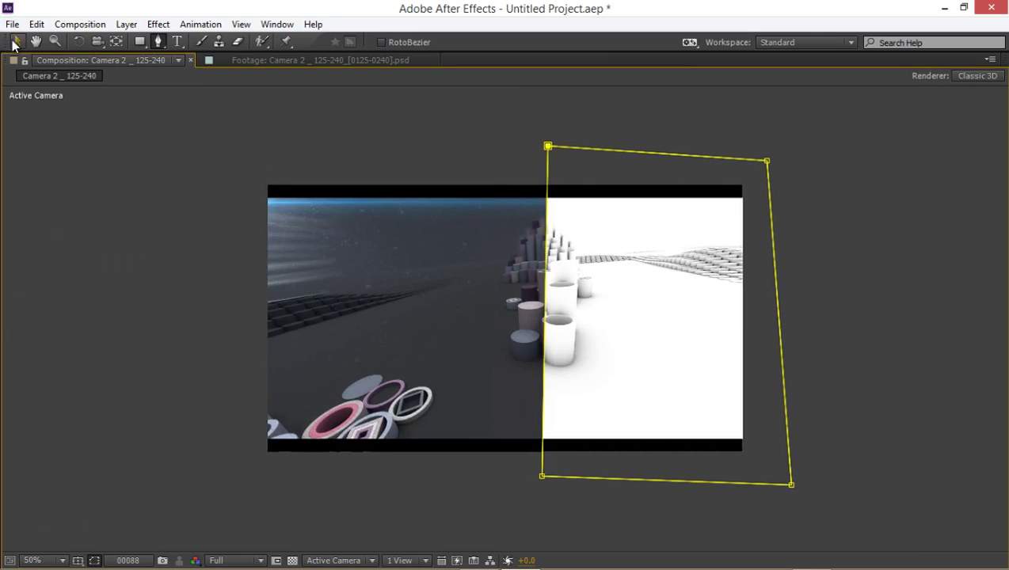
left_click(15, 42)
left_click(161, 275)
key("grave")
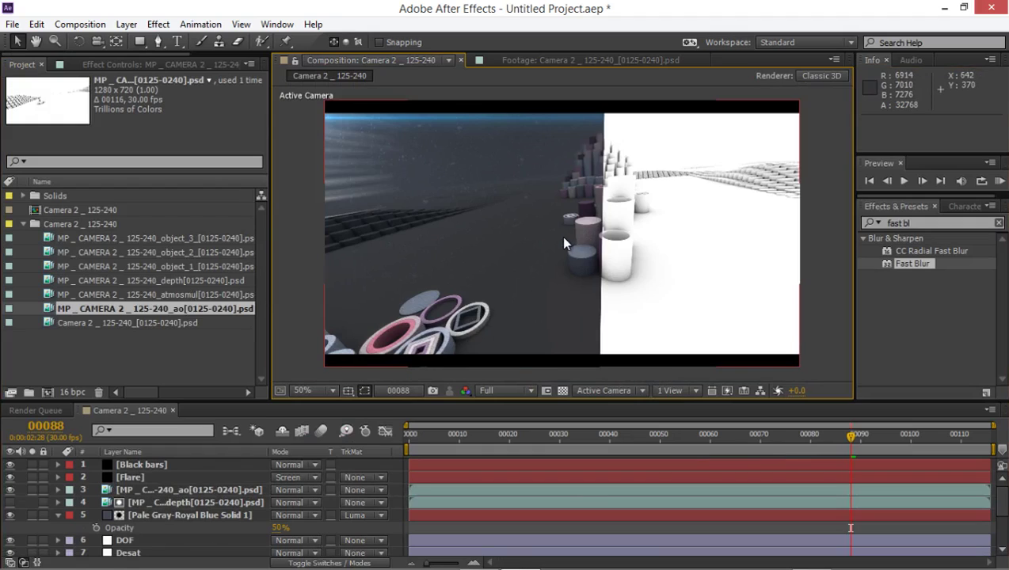
- Play back the split view of finished composite and ambient occlusion pass from frame 0 in the enlarged viewer, and restore the full panel layout
key("Home")
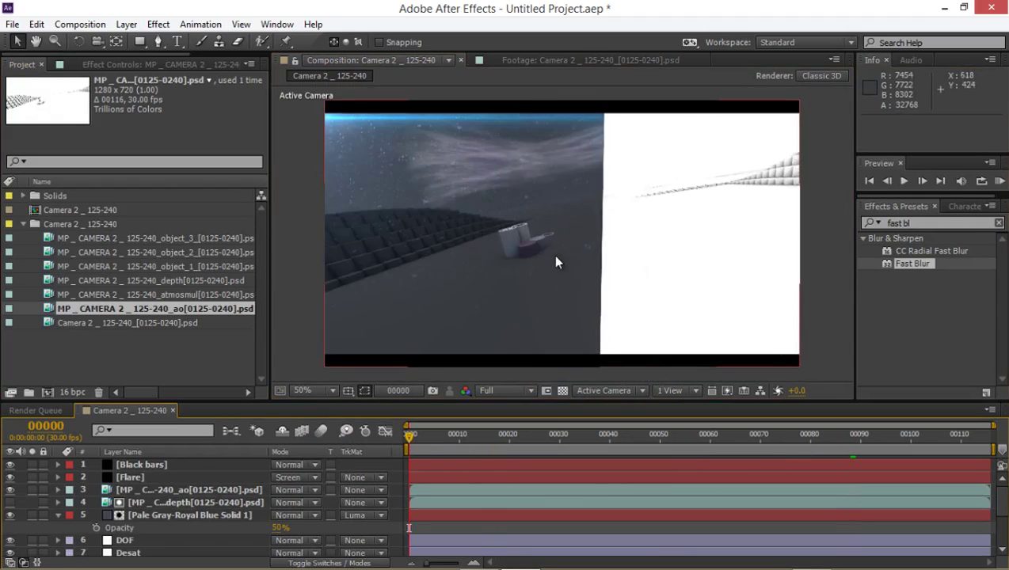
key("grave")
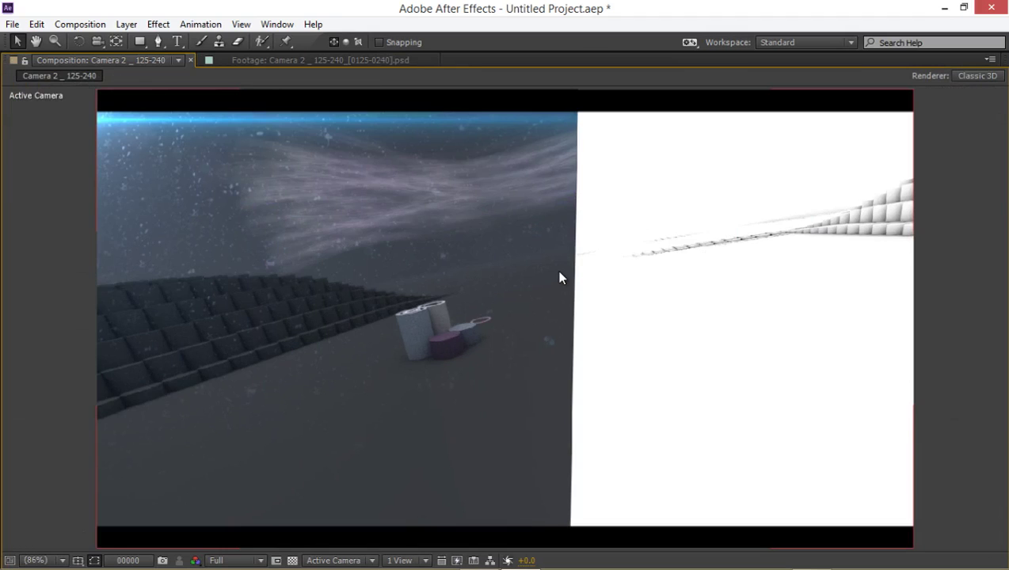
key("space")
key("grave")
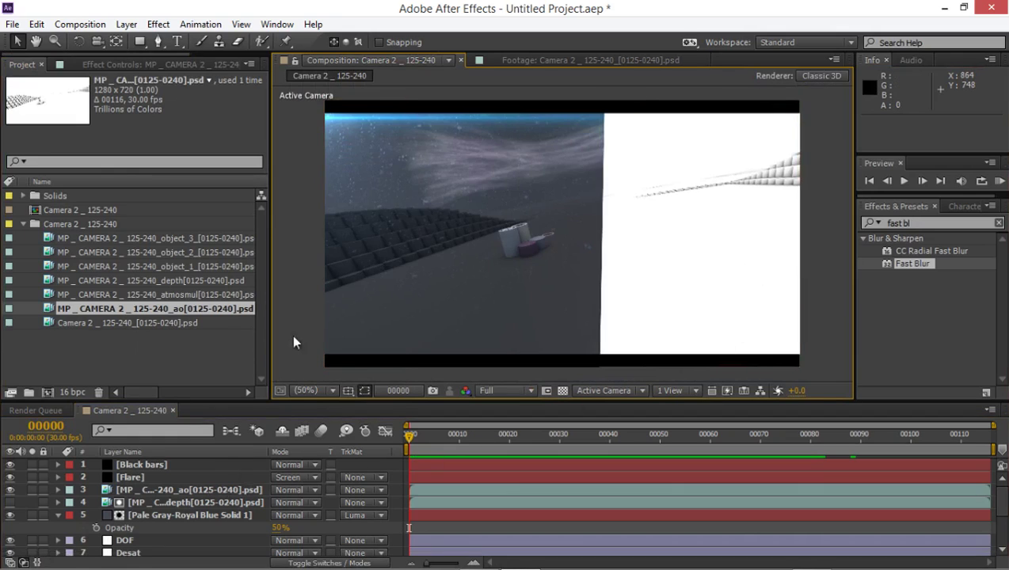